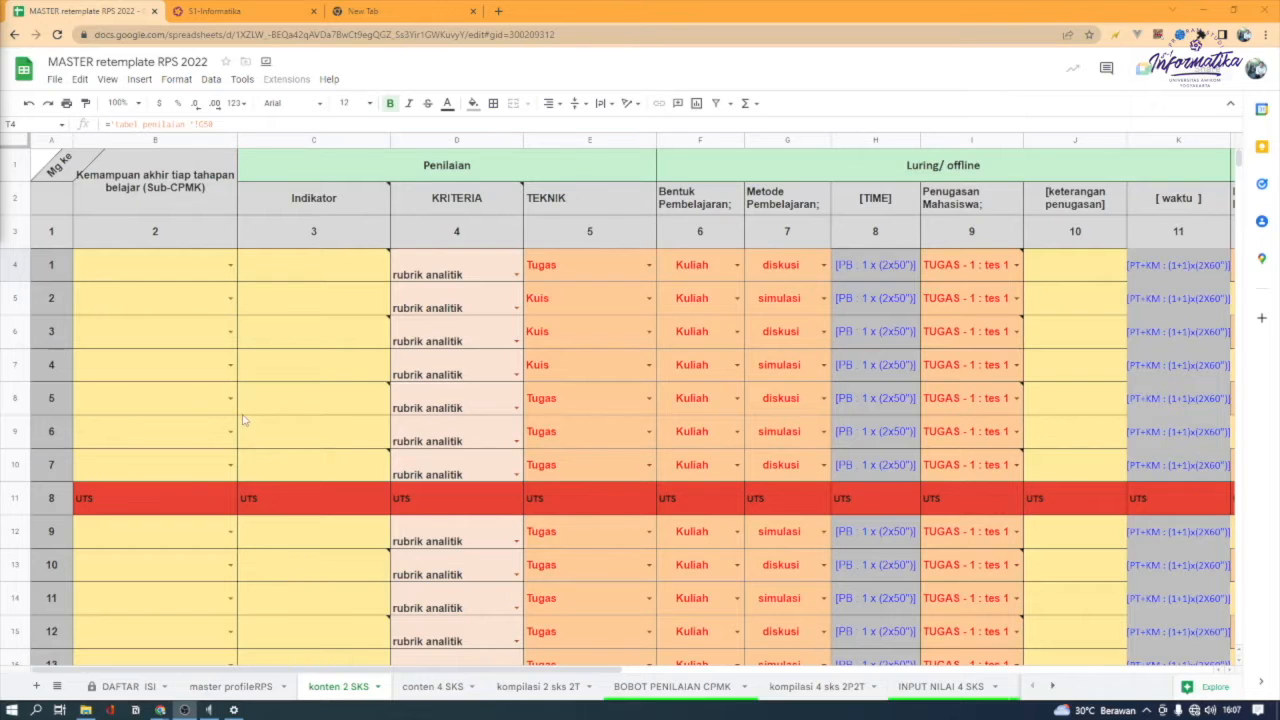
Go to the DAFTAR ISI sheet and follow its KONTEN 2SKS link to the konten 2 SKS sheet
left_click(59, 687)
scroll(86, 610, "up", 5)
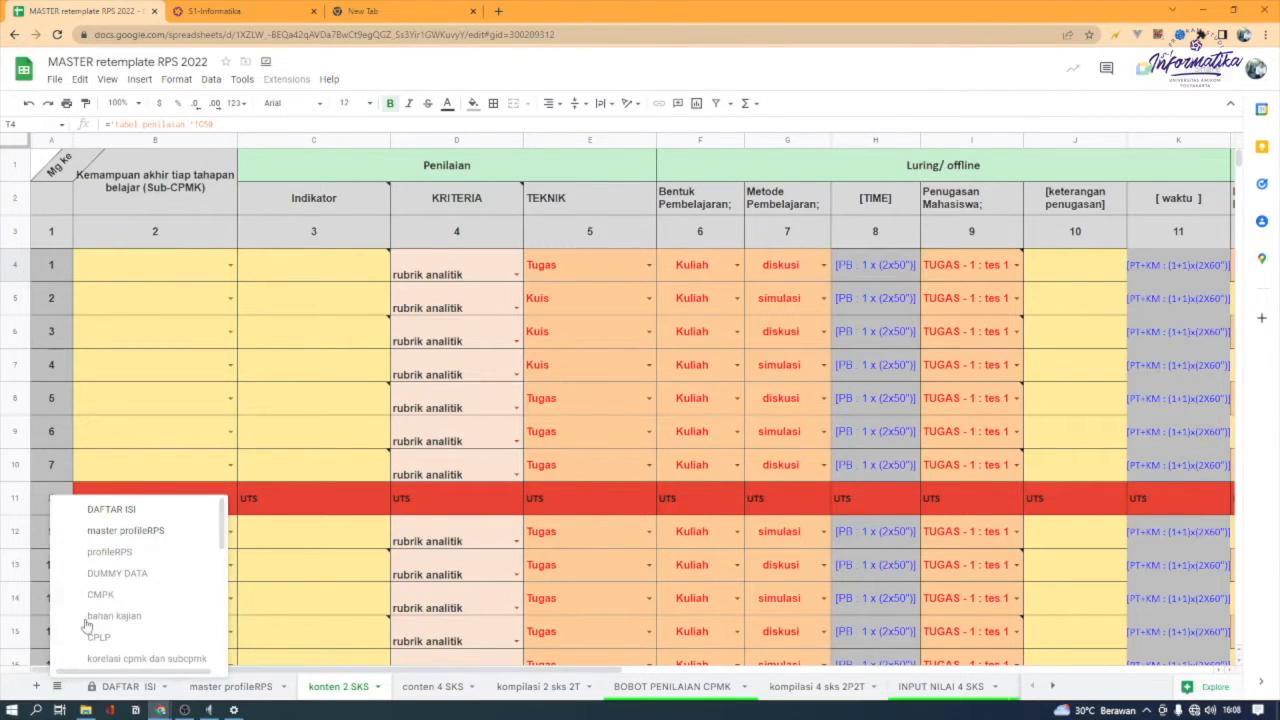
left_click(148, 510)
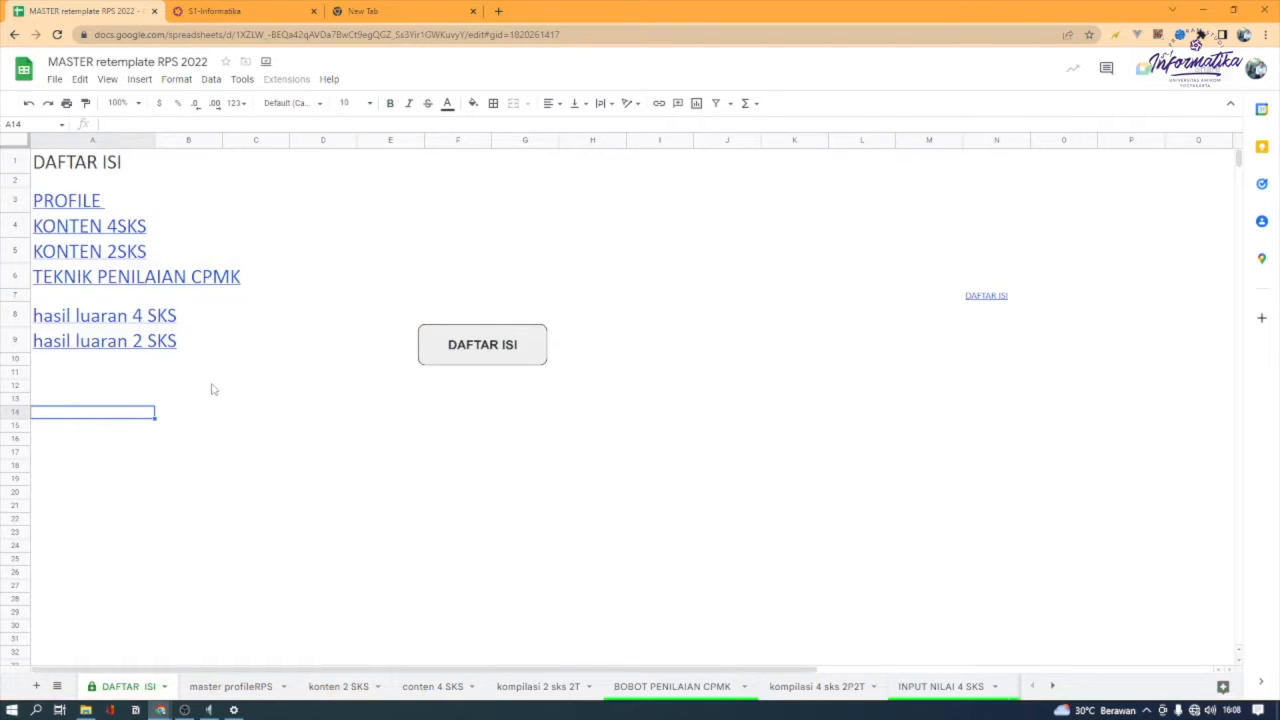
left_click(119, 257)
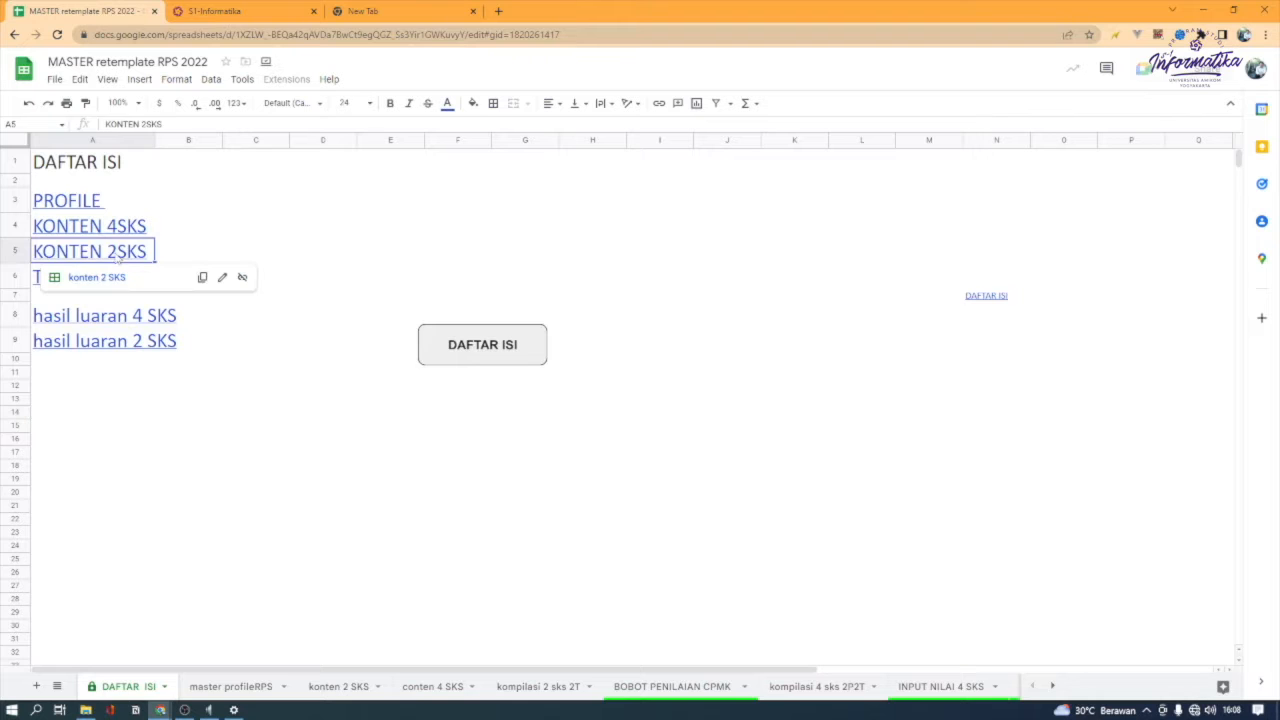
left_click(99, 280)
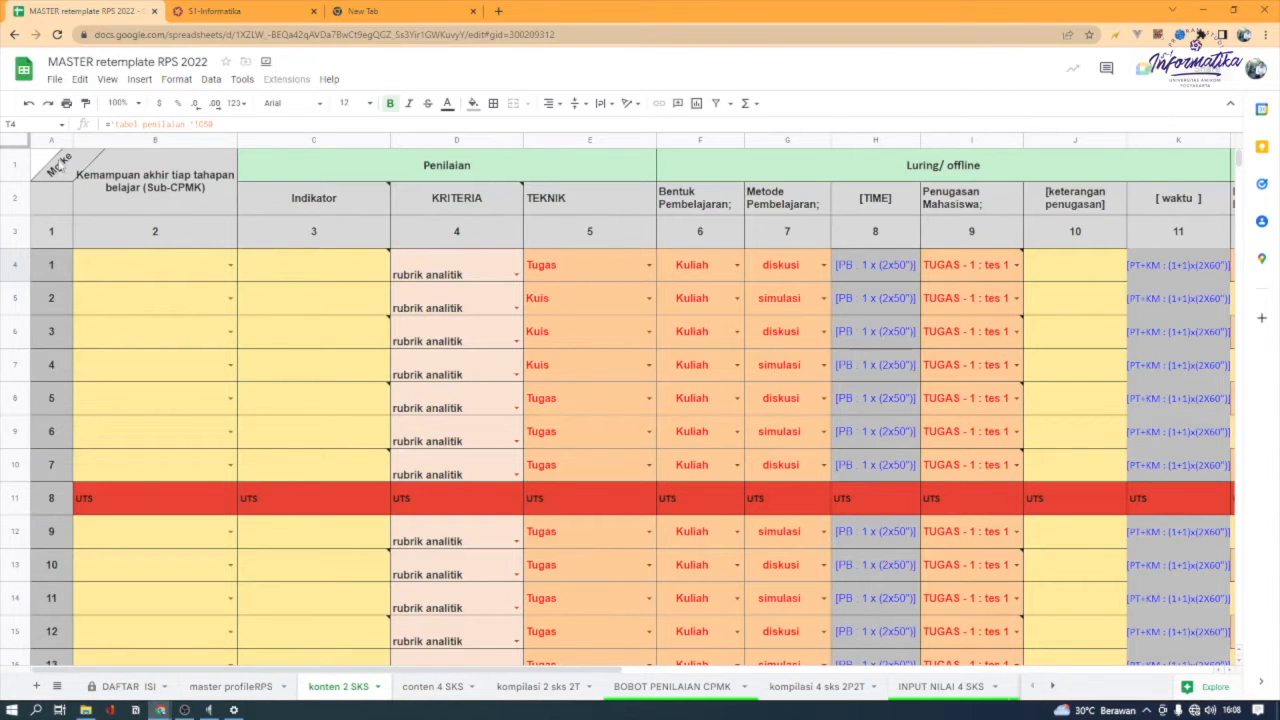
Examine the week 1 Sub-CPMK cell and the Indikator, Kriteria and Teknik columns under Penilaian
left_click(103, 273)
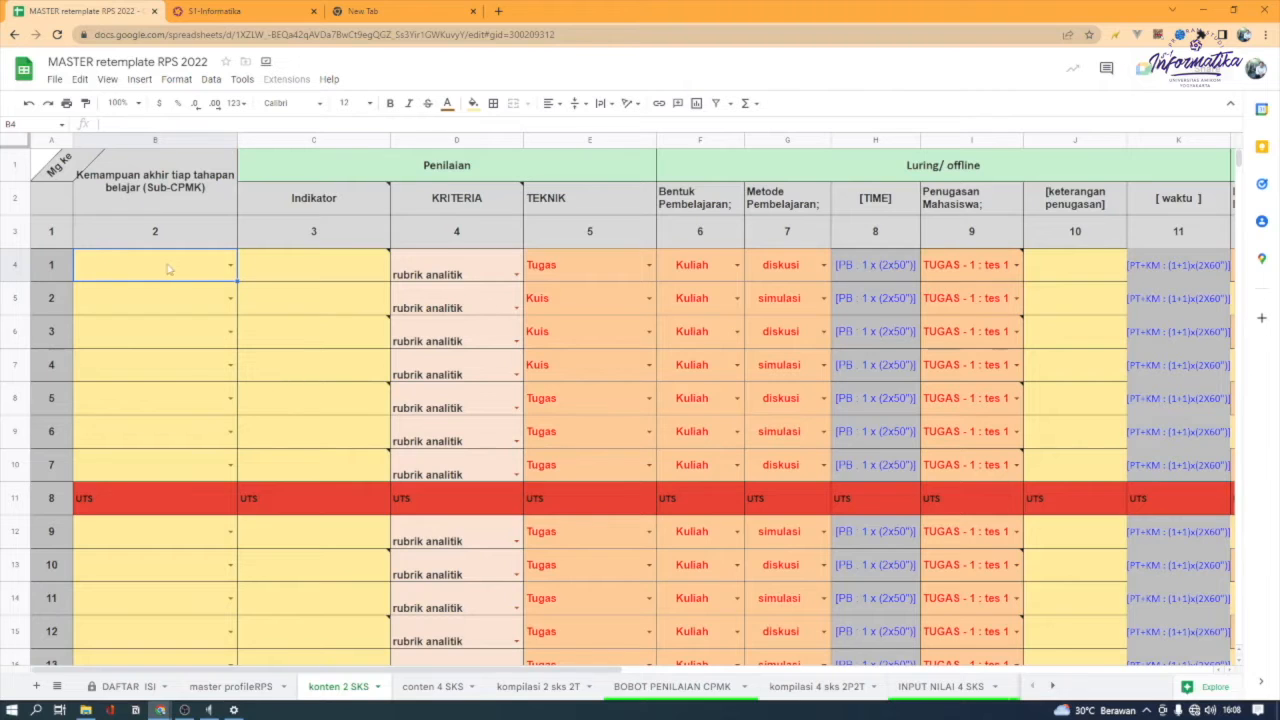
left_click(309, 270)
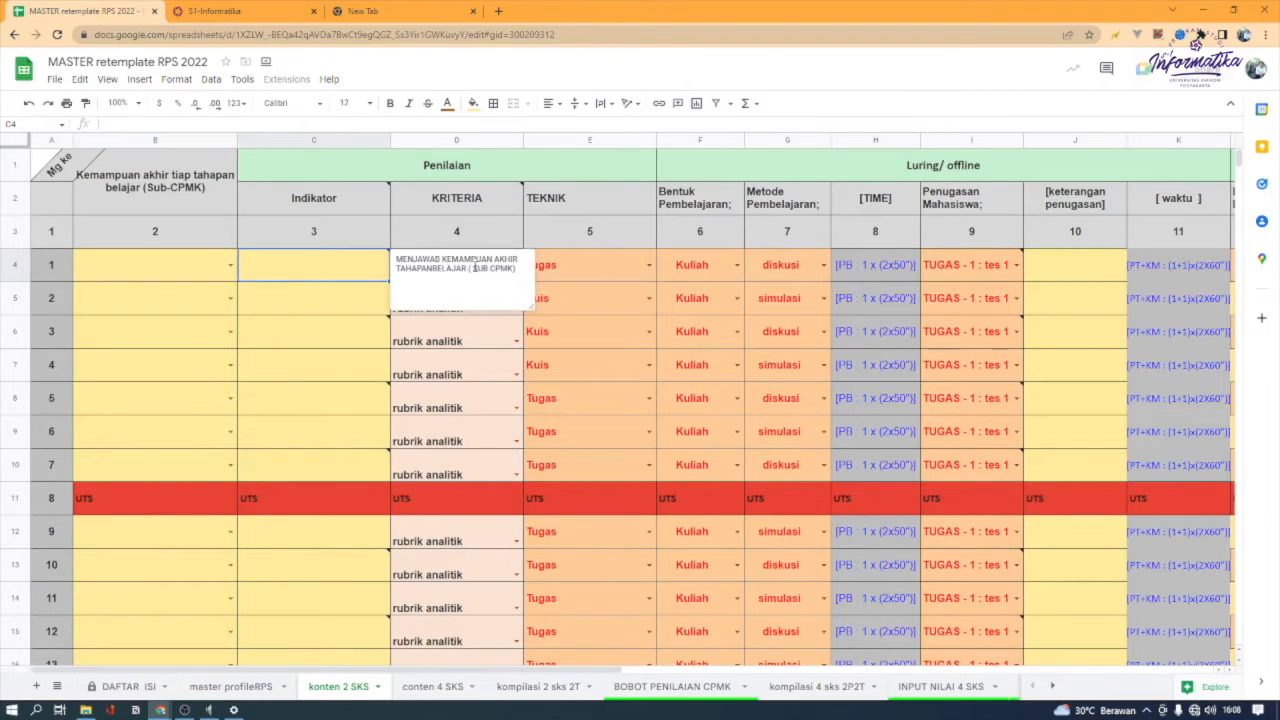
left_click(570, 272)
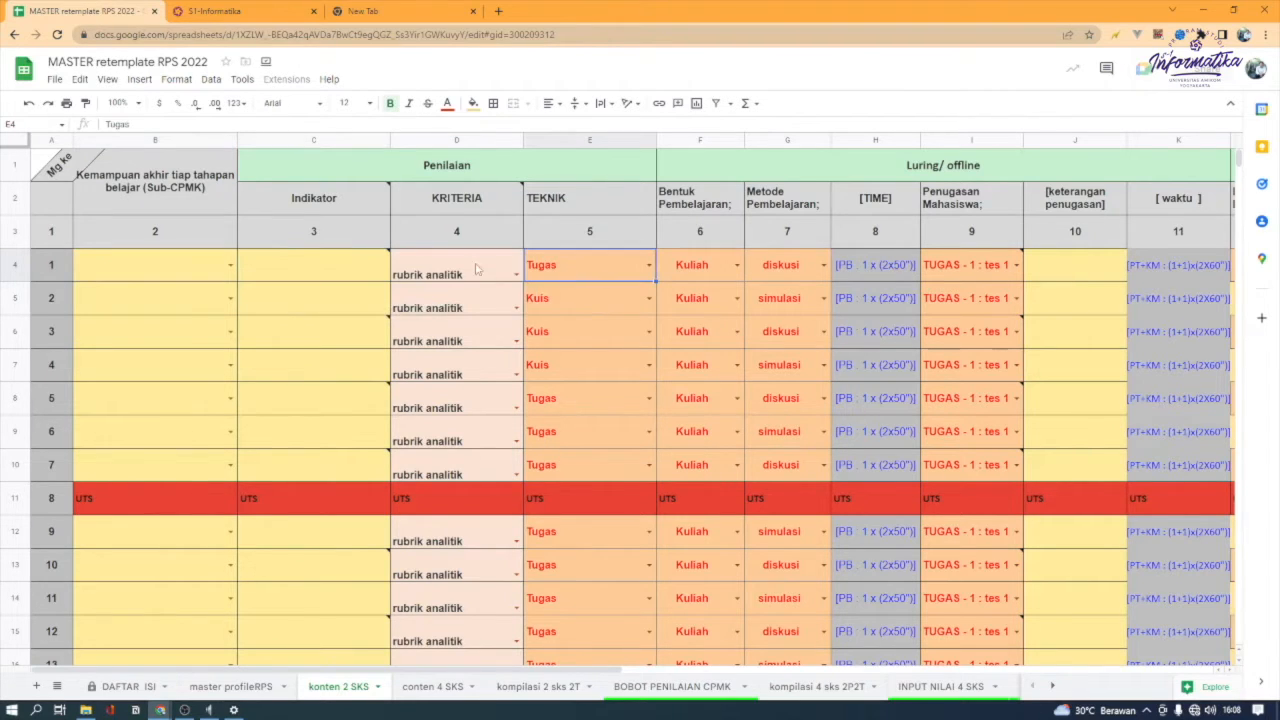
left_click_drag(573, 169, 588, 292)
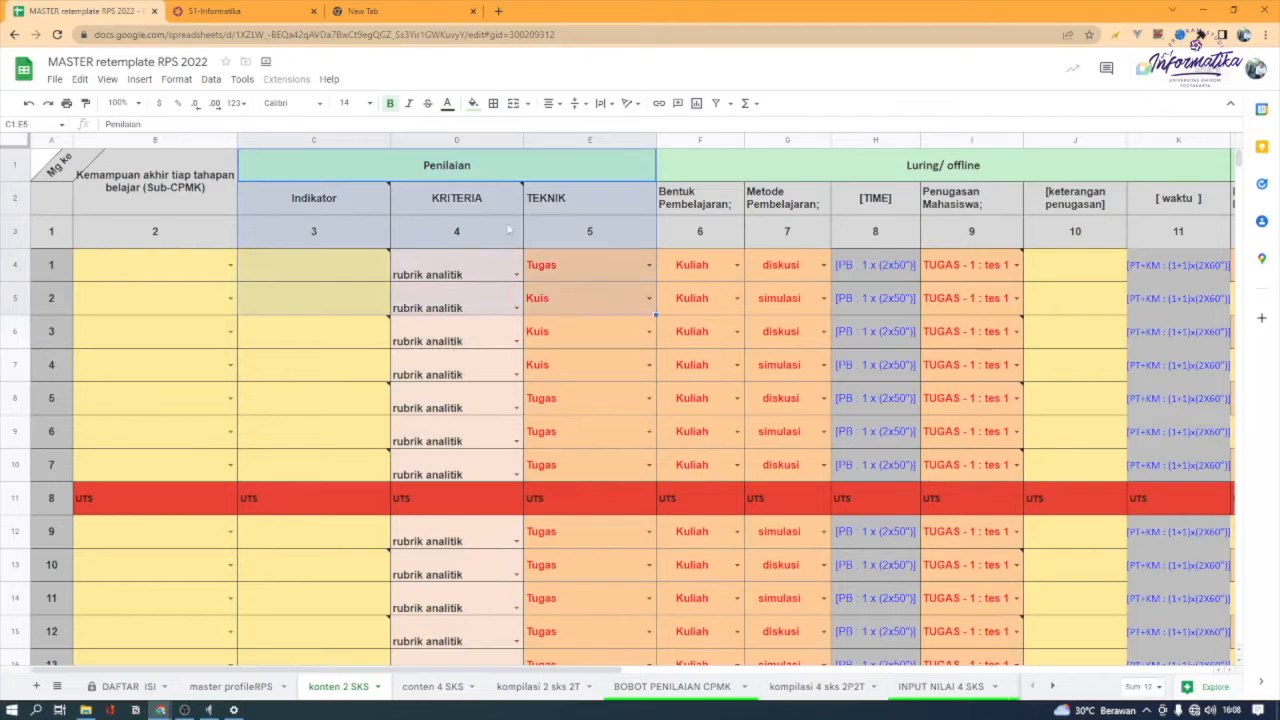
left_click(586, 233)
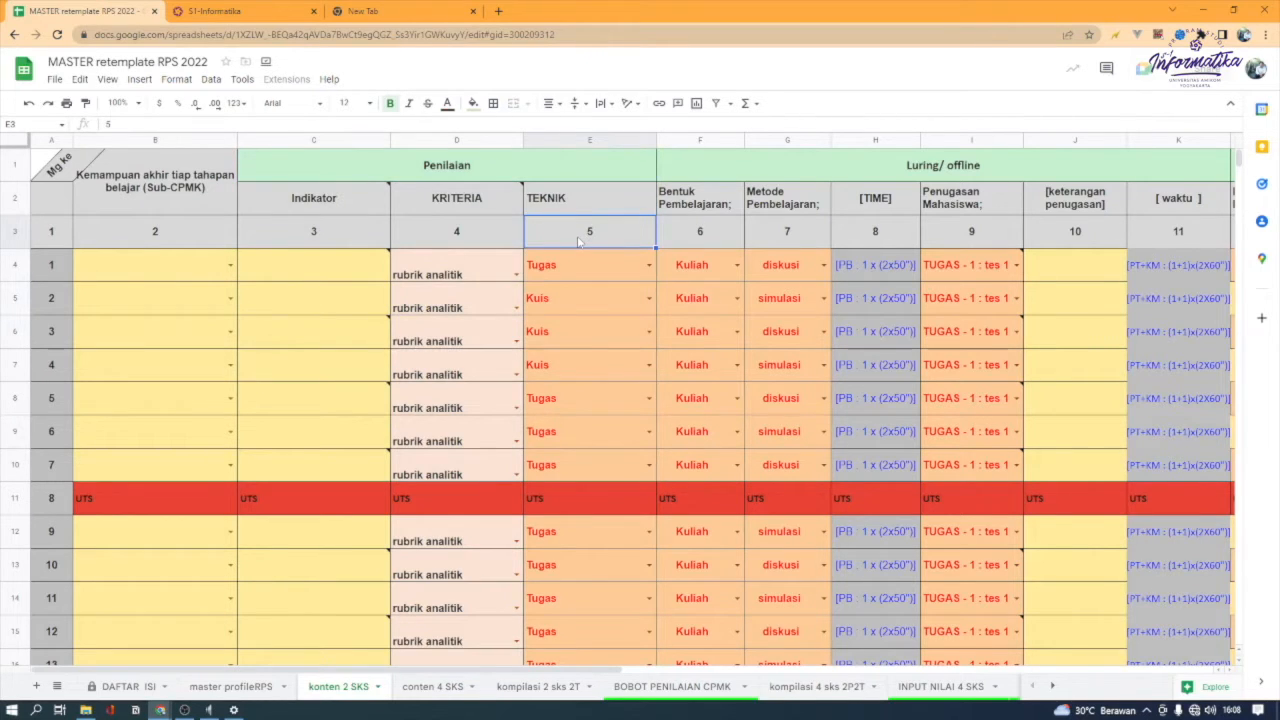
mouse_move(322, 288)
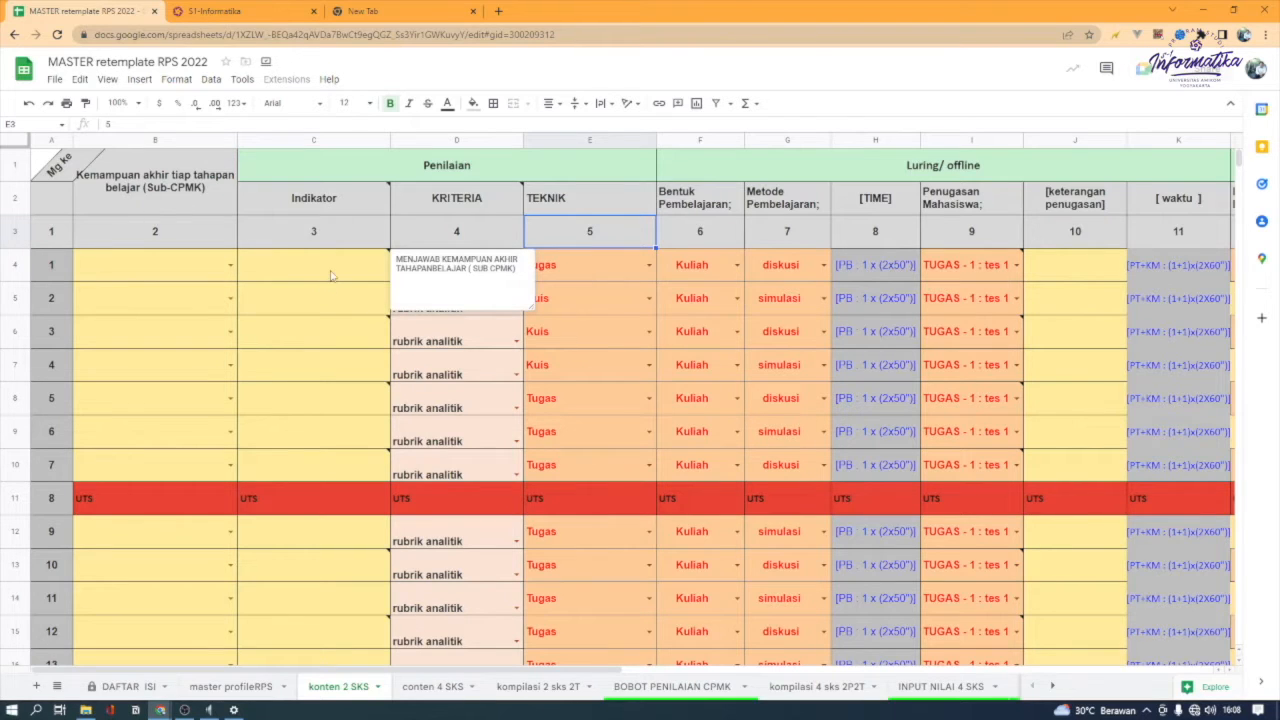
Choose SCPMK 1393801 as the week 1 Sub-CPMK and heighten row 4 to fit its full text
left_click(135, 267)
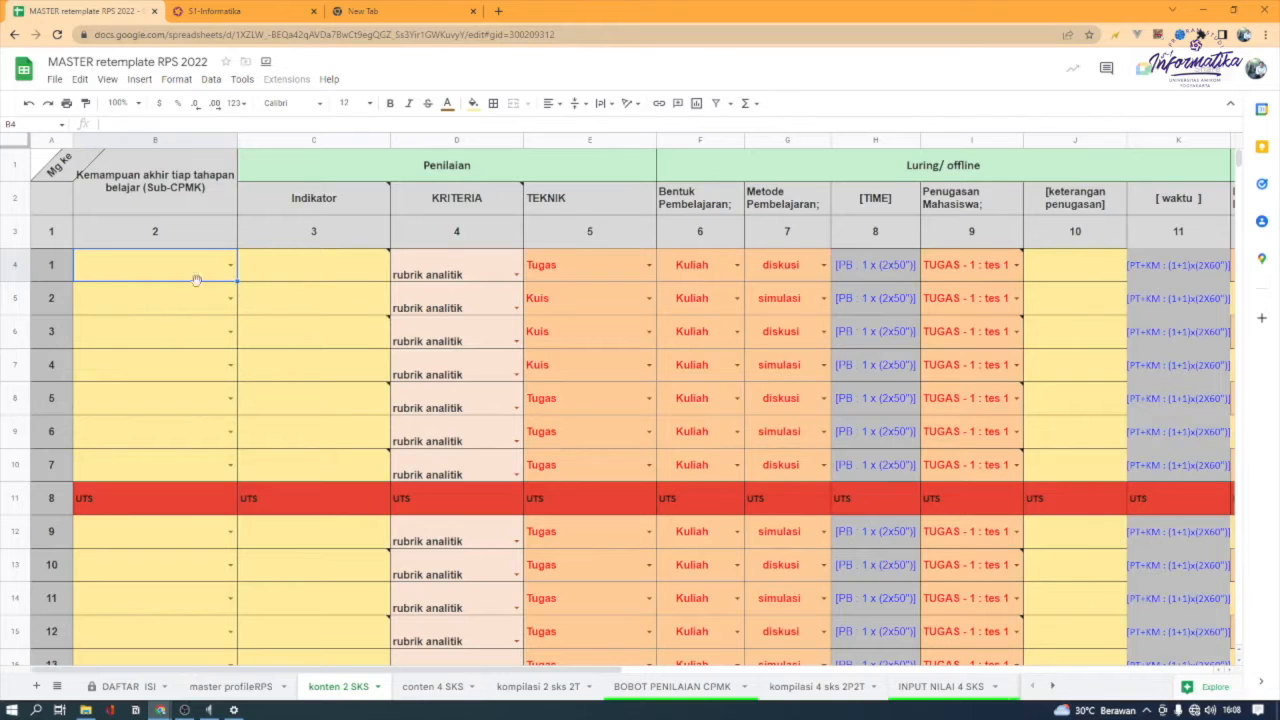
left_click(230, 266)
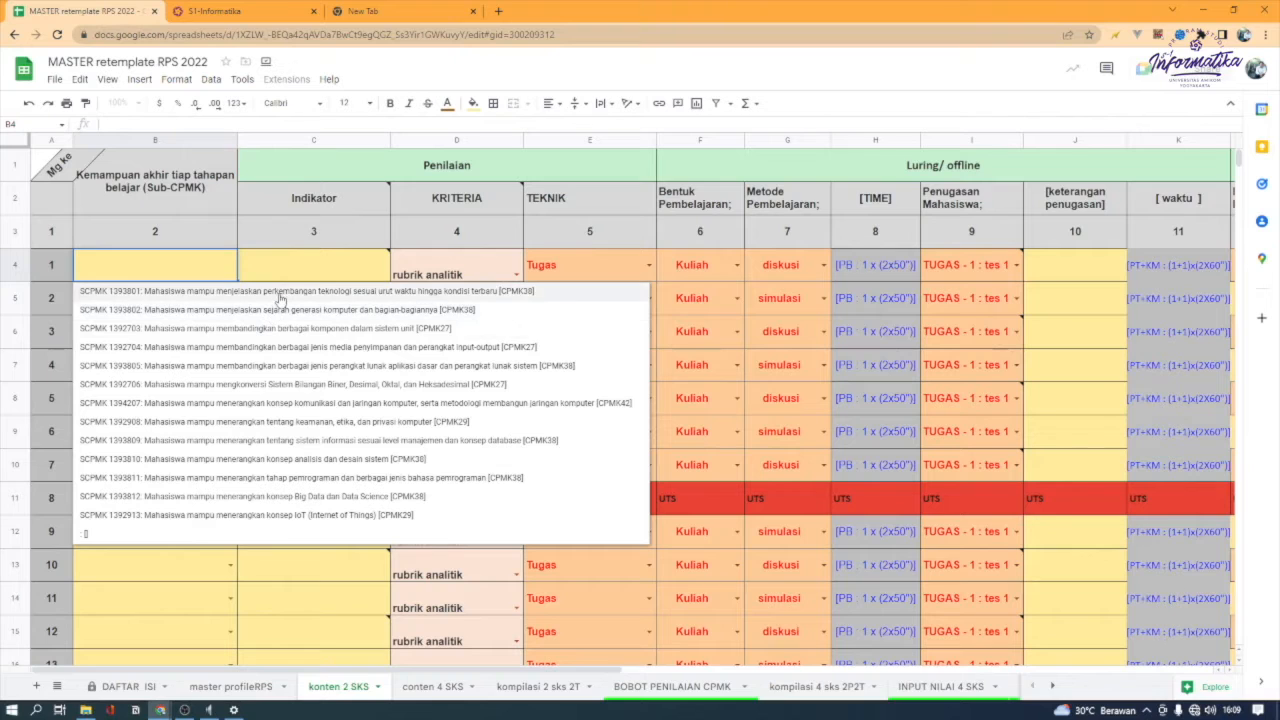
left_click(281, 276)
left_click(230, 264)
left_click(222, 292)
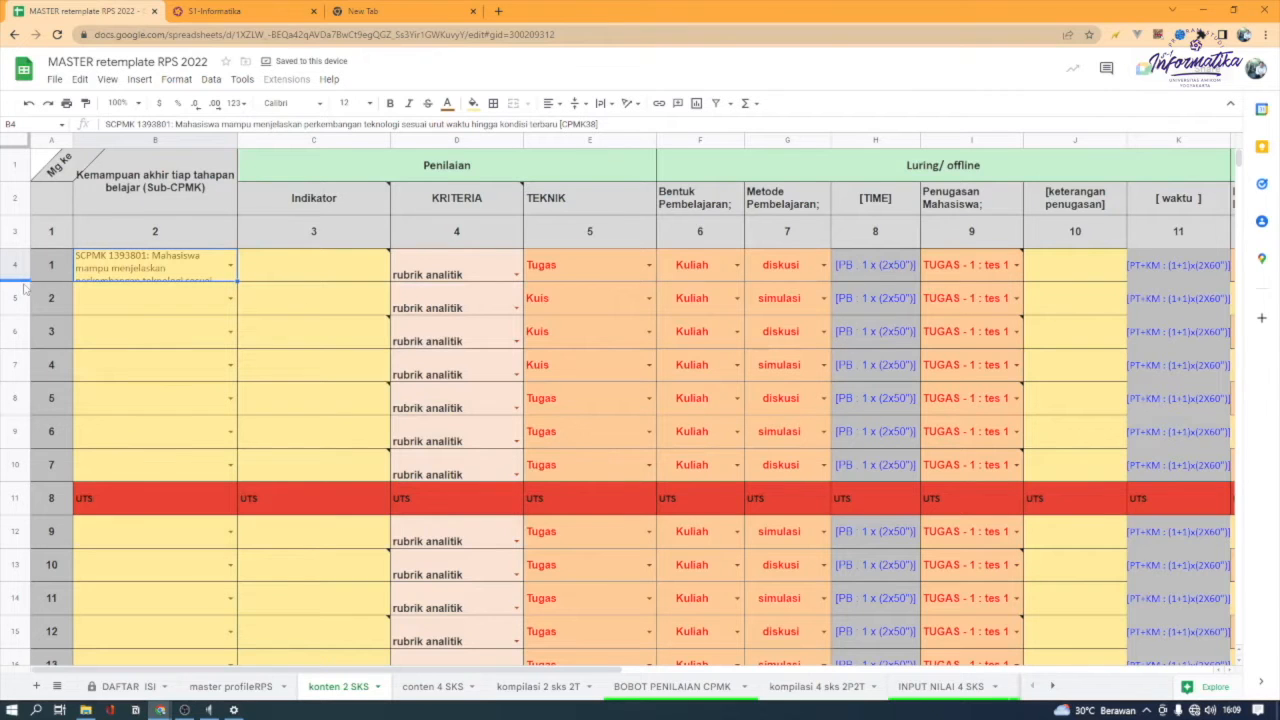
left_click_drag(25, 281, 25, 321)
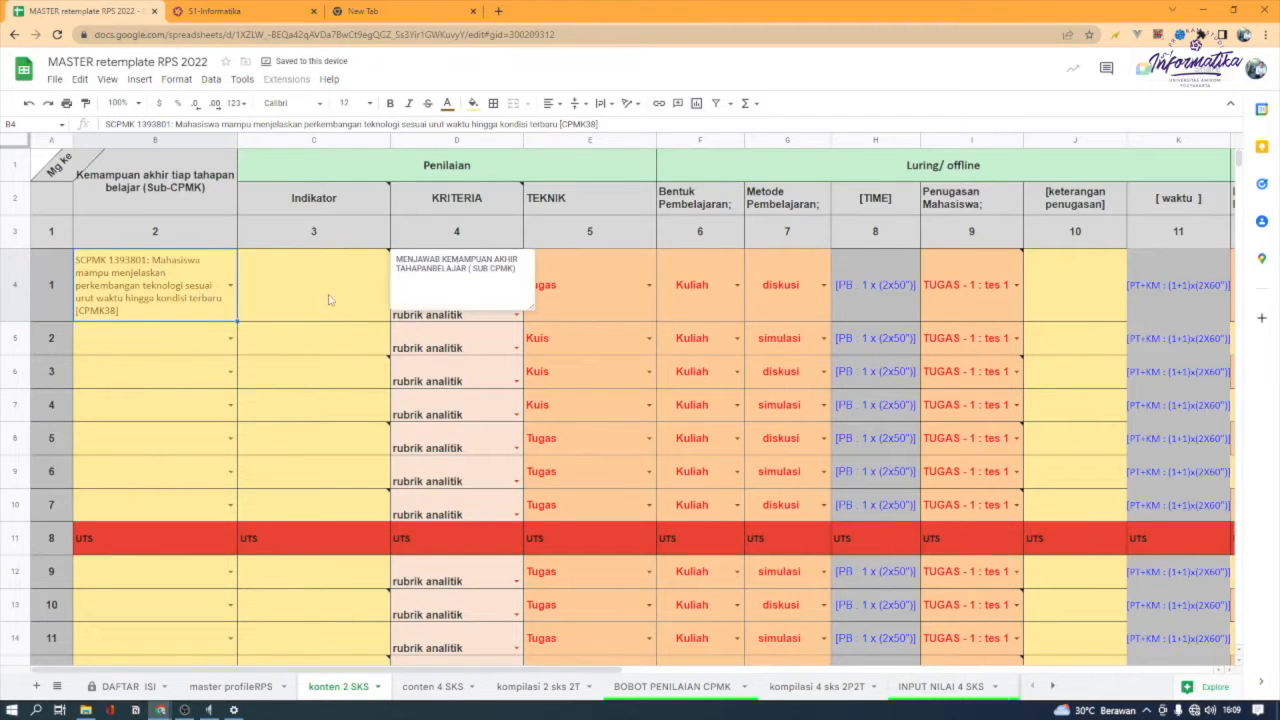
Look over the Sub-CPMK options offered for week 2 without choosing one
left_click(276, 319)
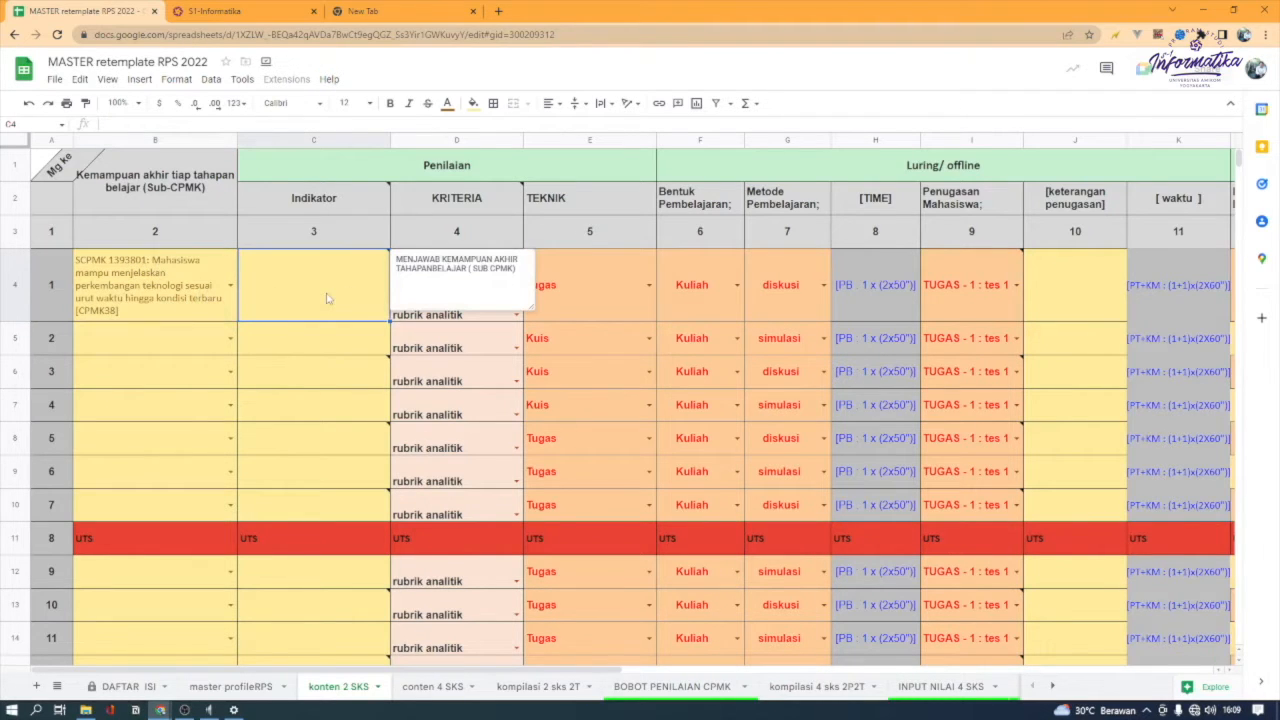
left_click(169, 147)
left_click(141, 350)
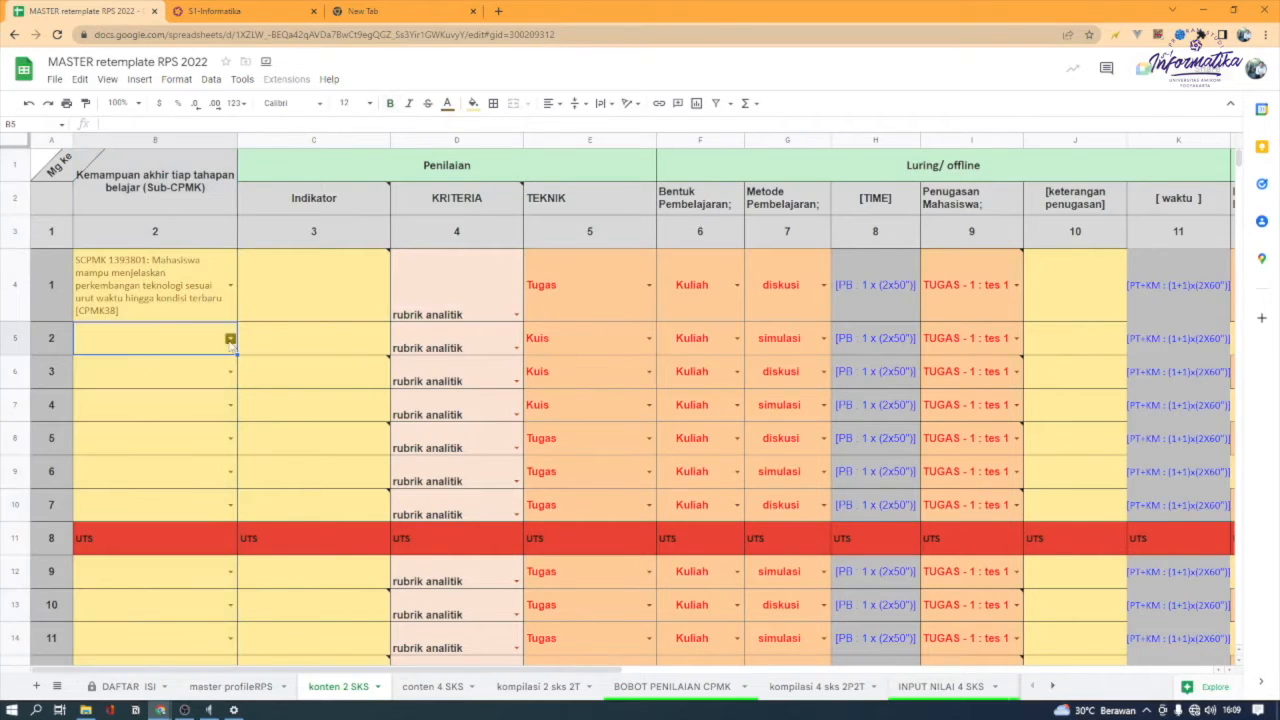
left_click(230, 340)
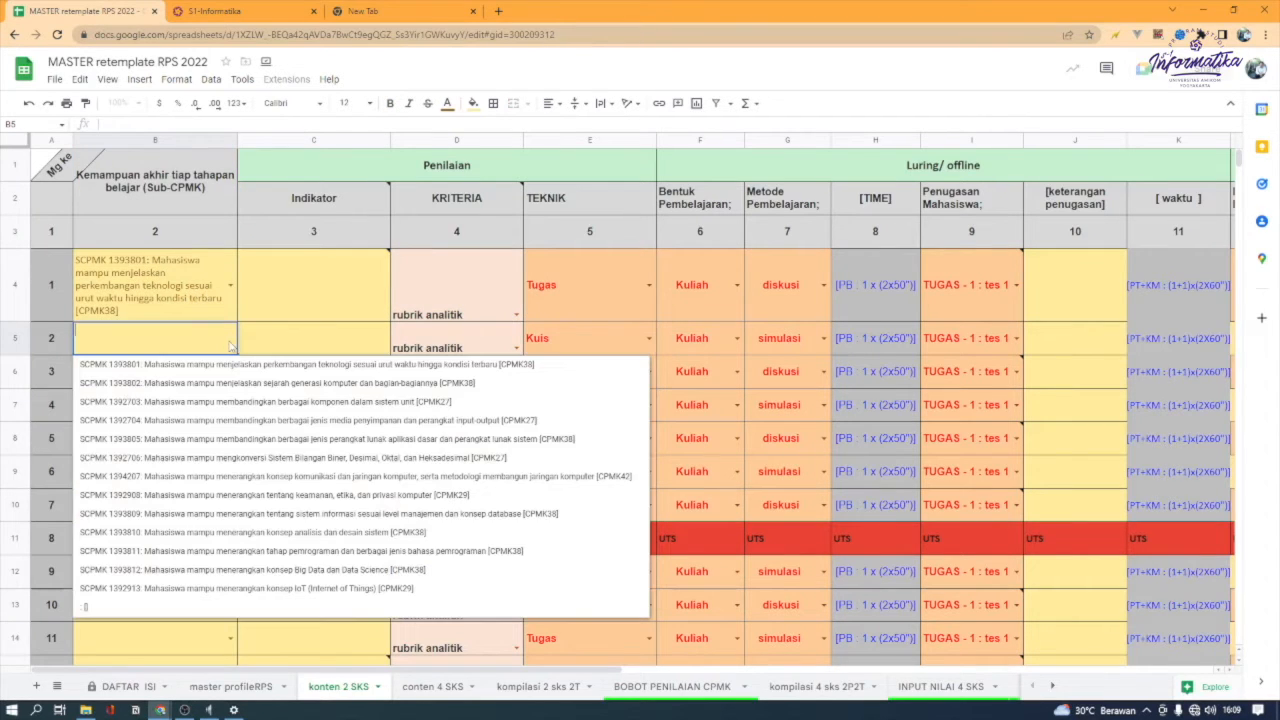
key("Escape")
Enter "MAHASISWA MAMPU MENJELASKAN ULANG PERKEMBANGAN TEKNOLOGI SESUAI URUTWAKTU" as the week 1 Indikator
left_click(309, 284)
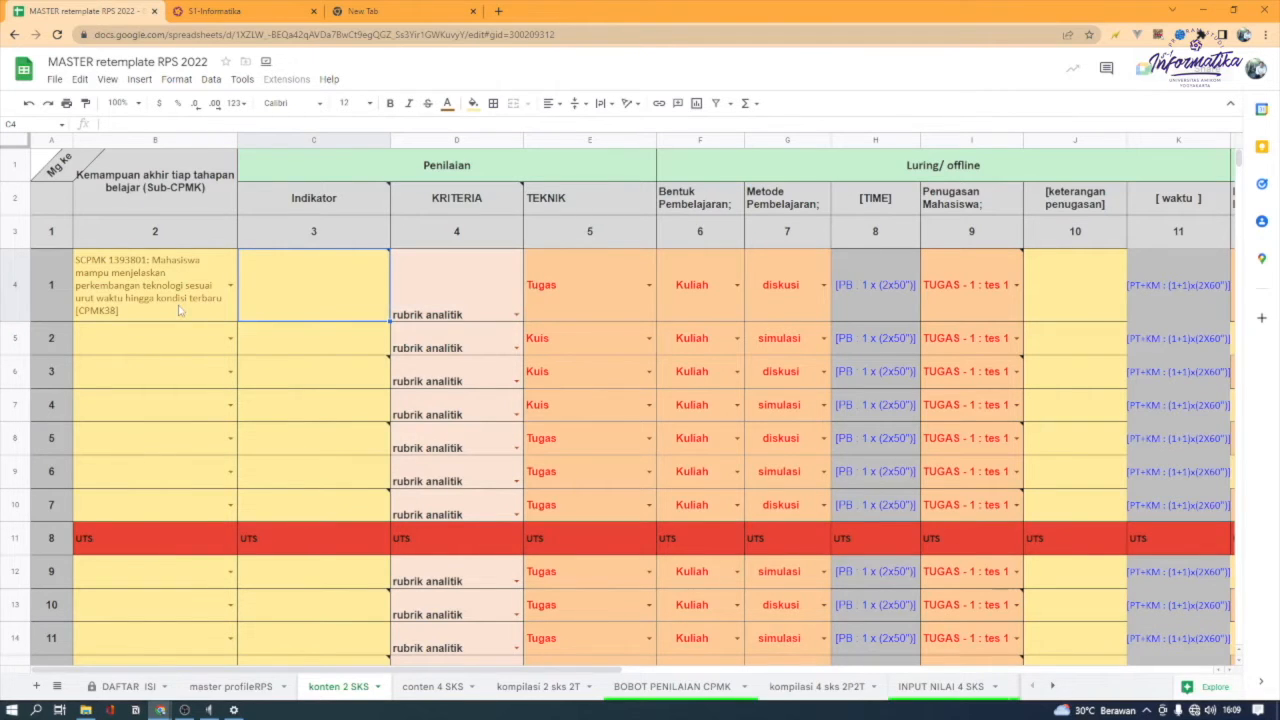
mouse_move(312, 287)
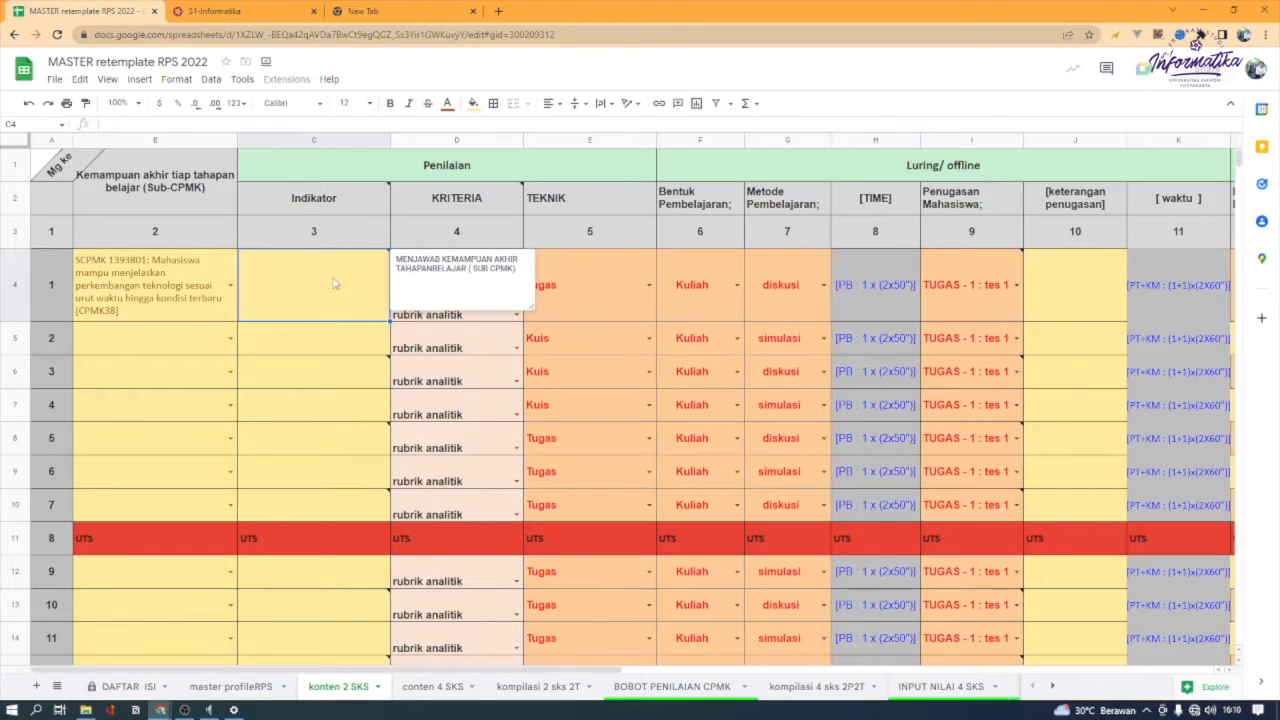
type("MHASA")
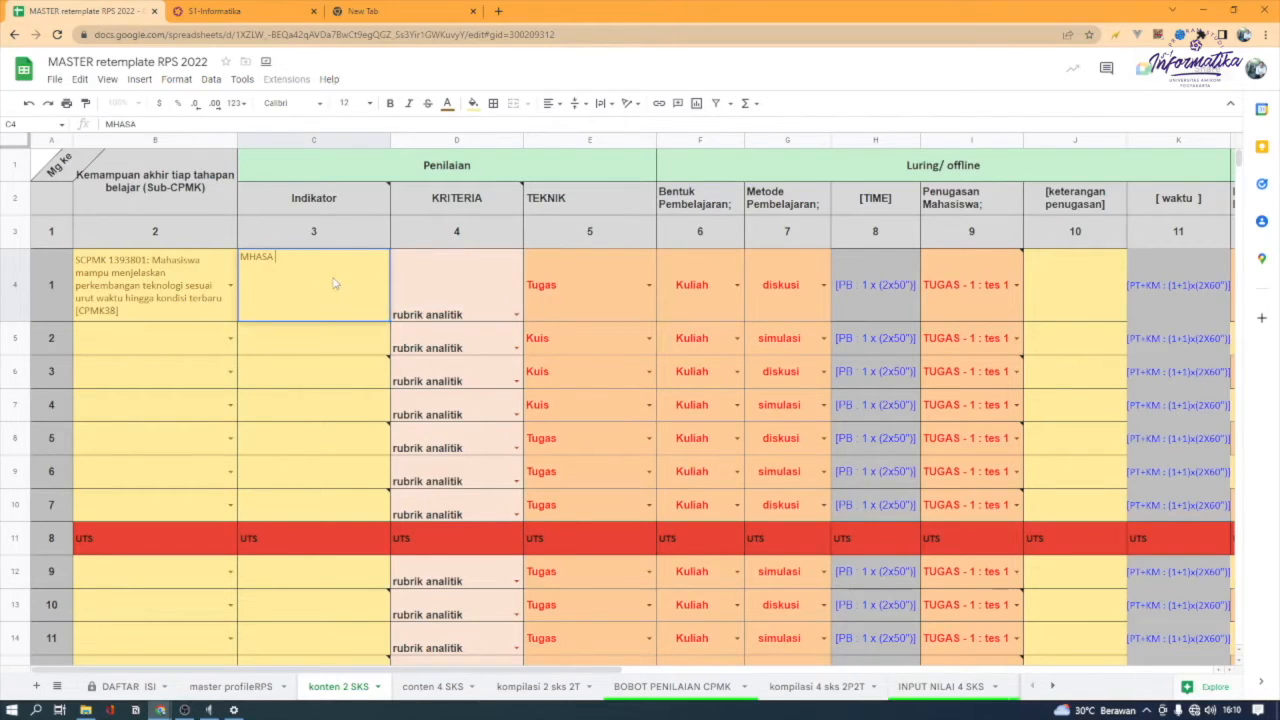
key("BackSpace")
type("AS")
key("BackSpace")
type("HI=")
key("BackSpace")
key("BackSpace")
key("BackSpace")
type("HASISWA MAMPU MENJELASKAN ULANG")
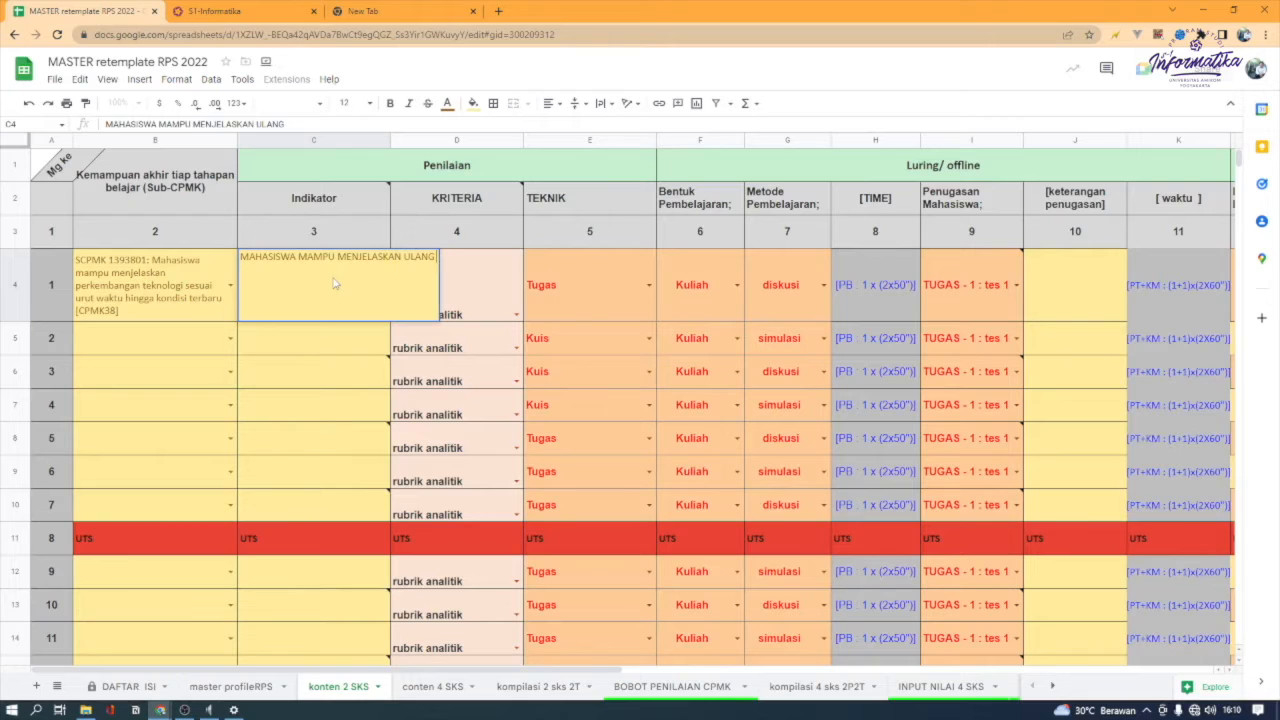
type(" PERKEMBANGAN")
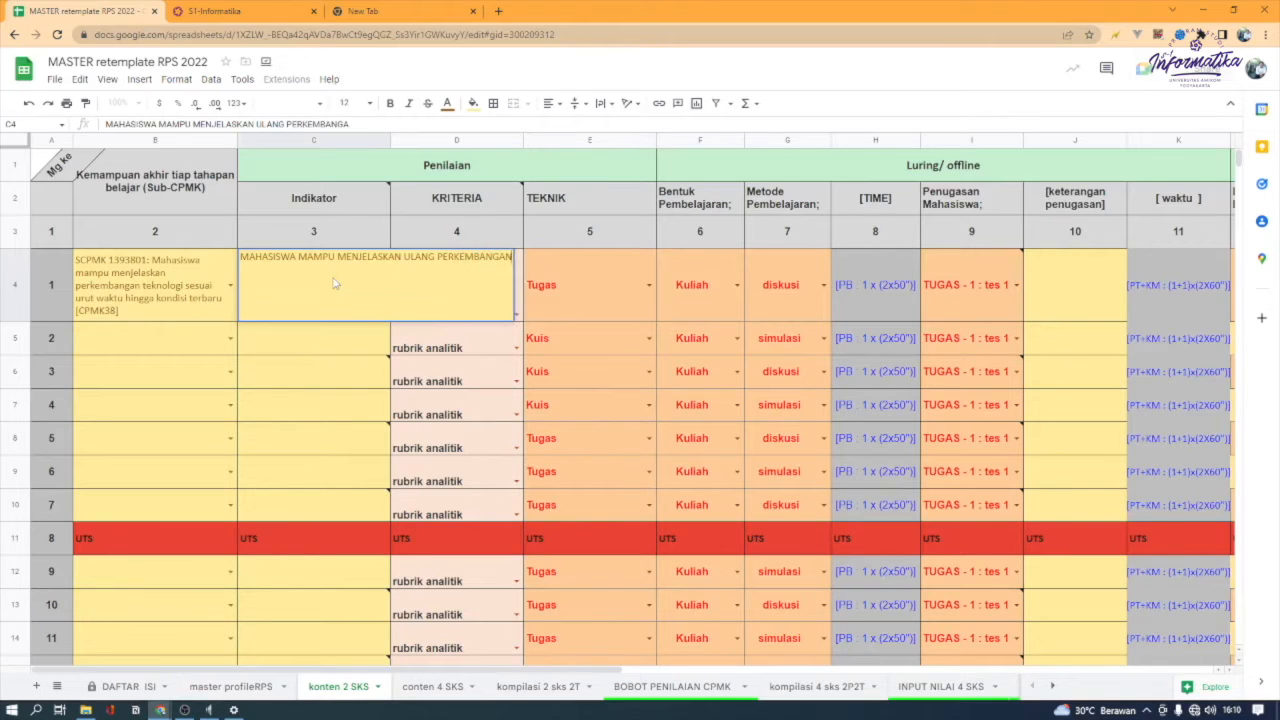
type(" TEKNOL")
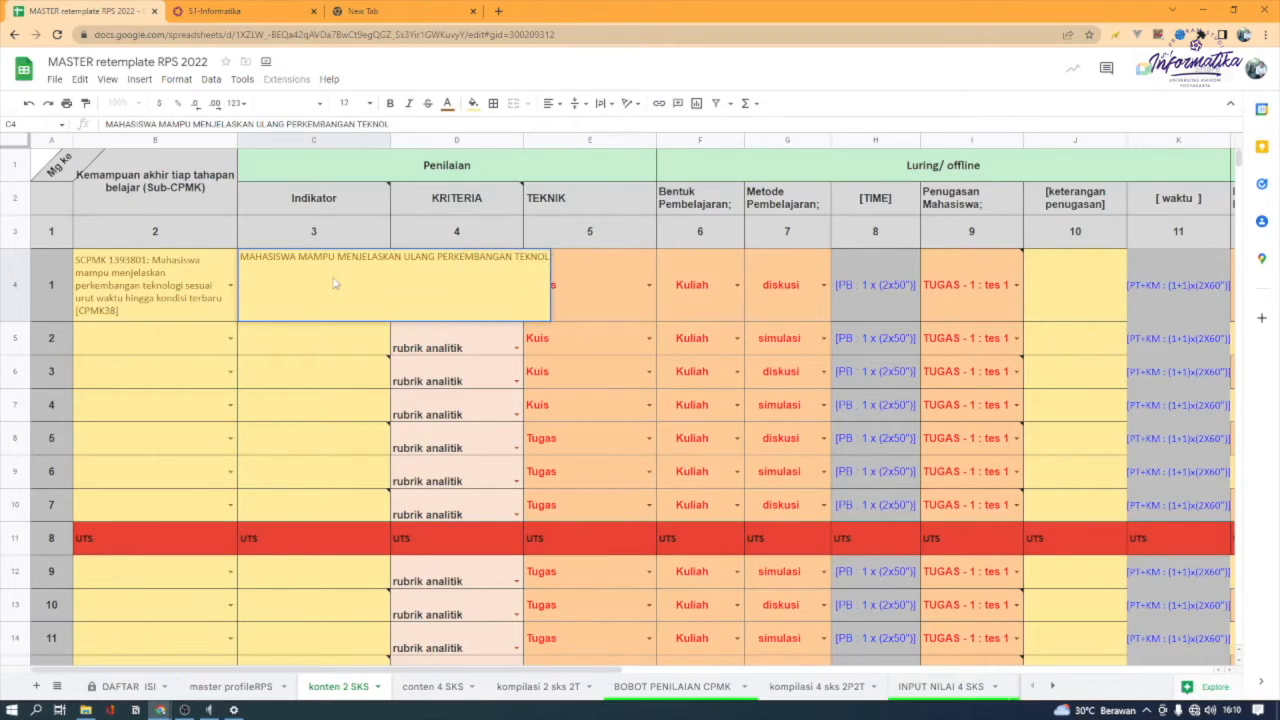
type("OGI SESUAI")
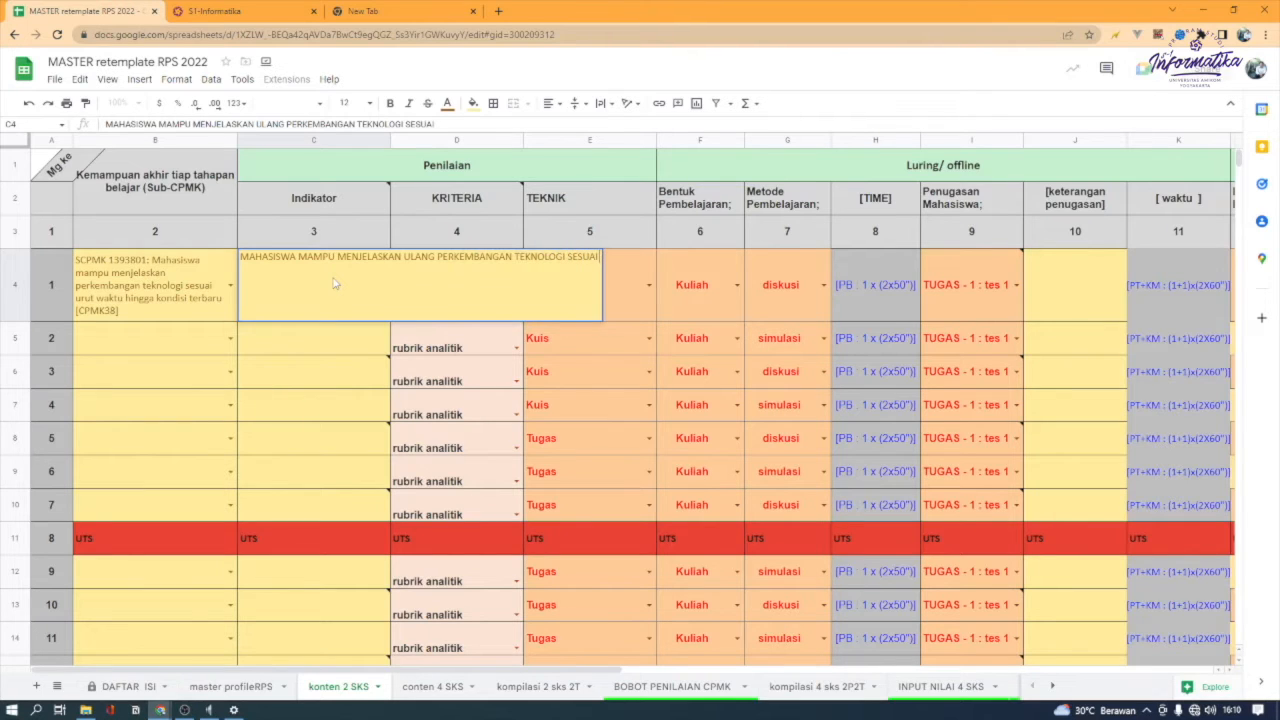
type(" URUTWAKTU")
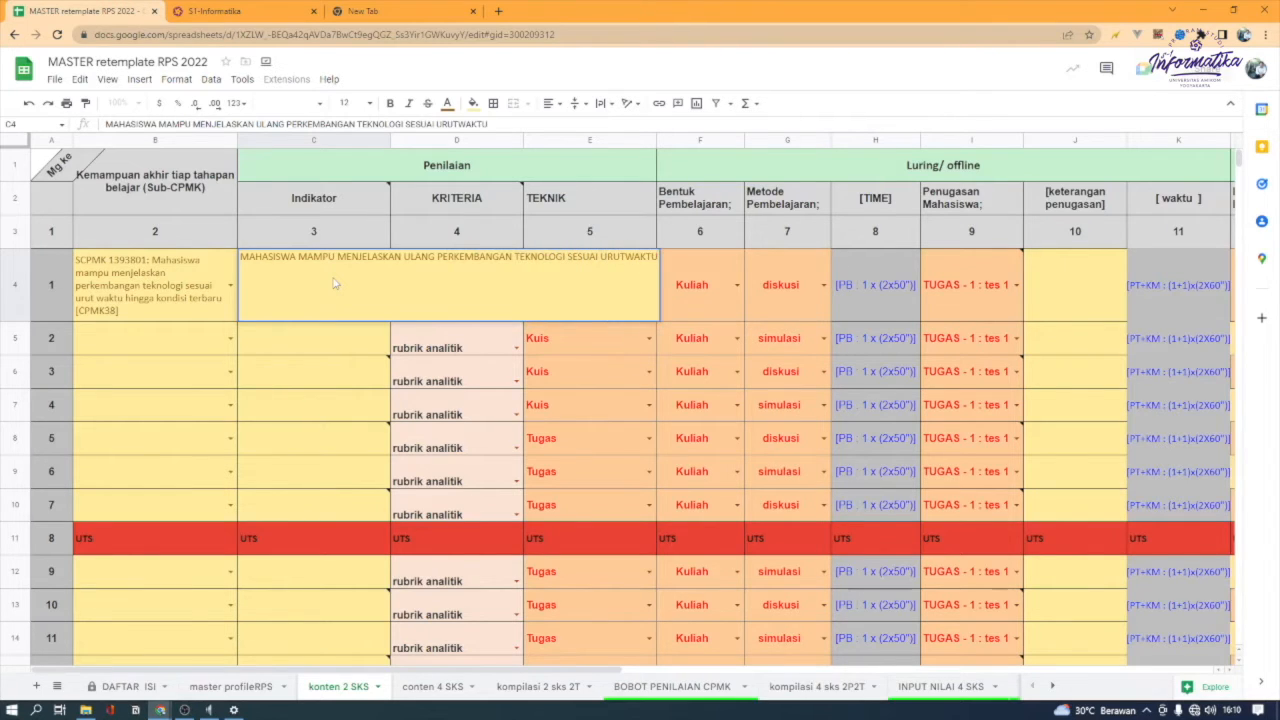
key("Return")
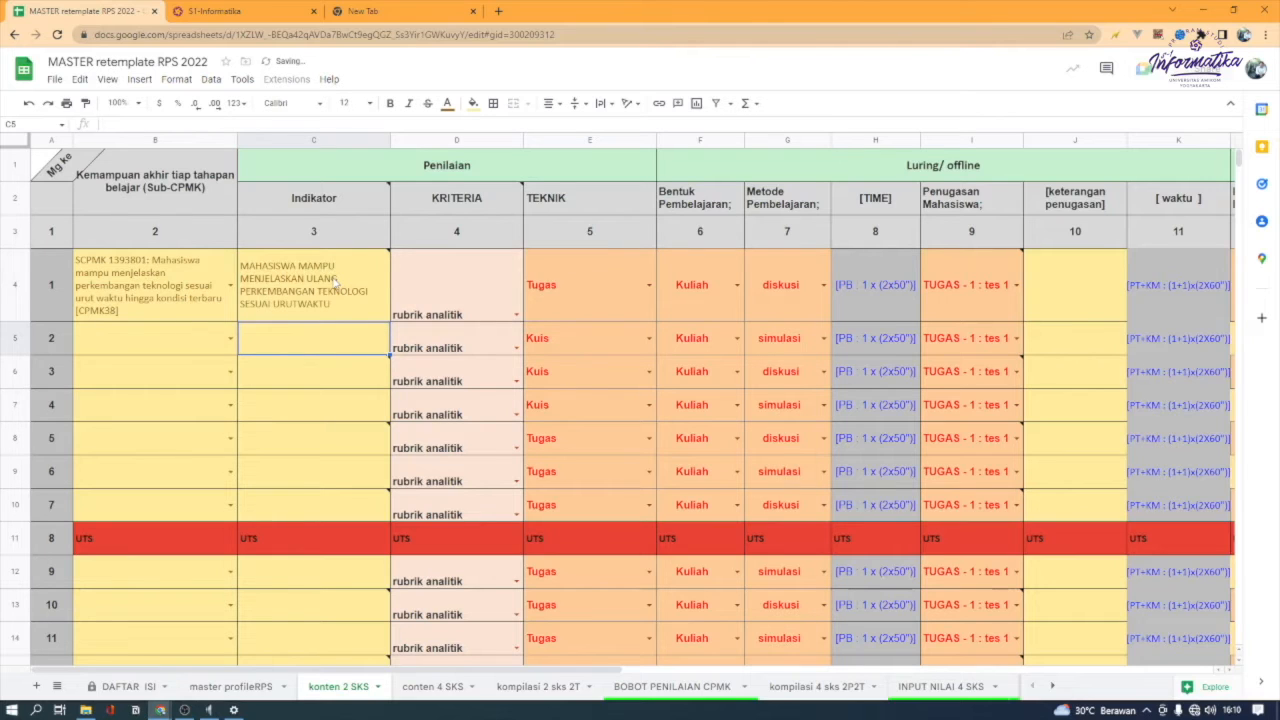
Choose SCPMK 1393801 as the week 2 Sub-CPMK and heighten row 5 to fit its full text
left_click(336, 281)
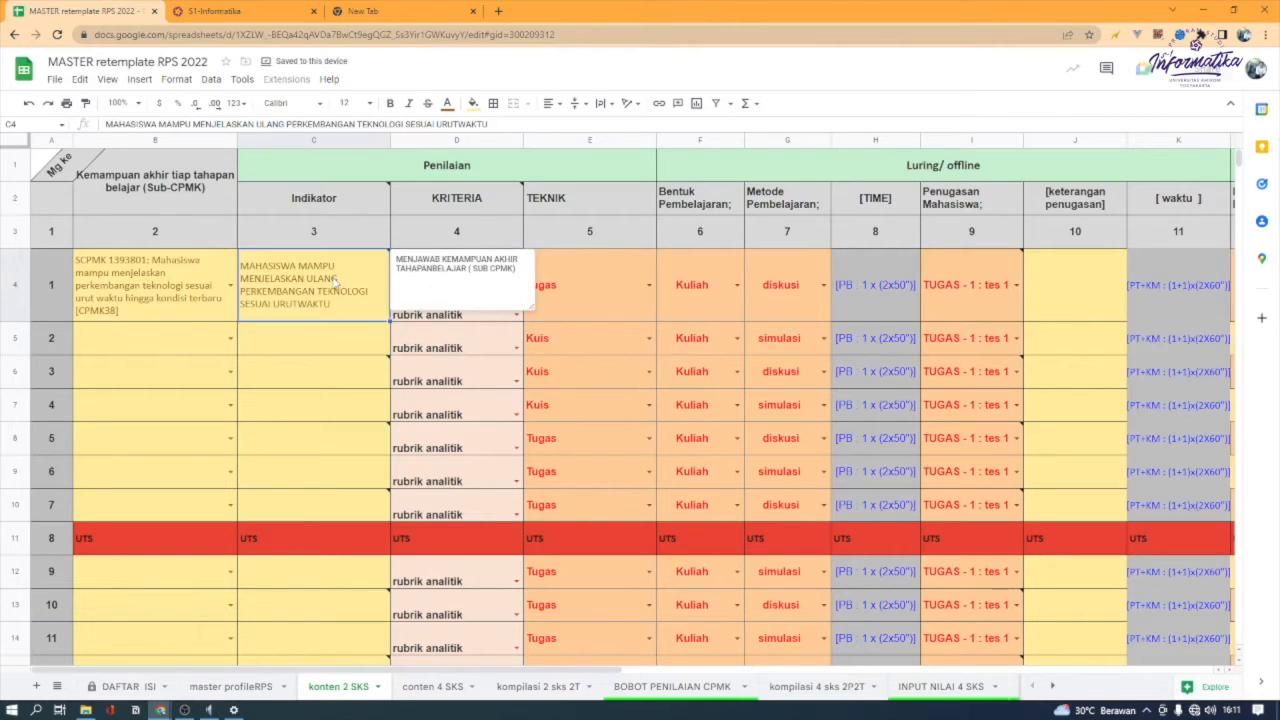
key("Down")
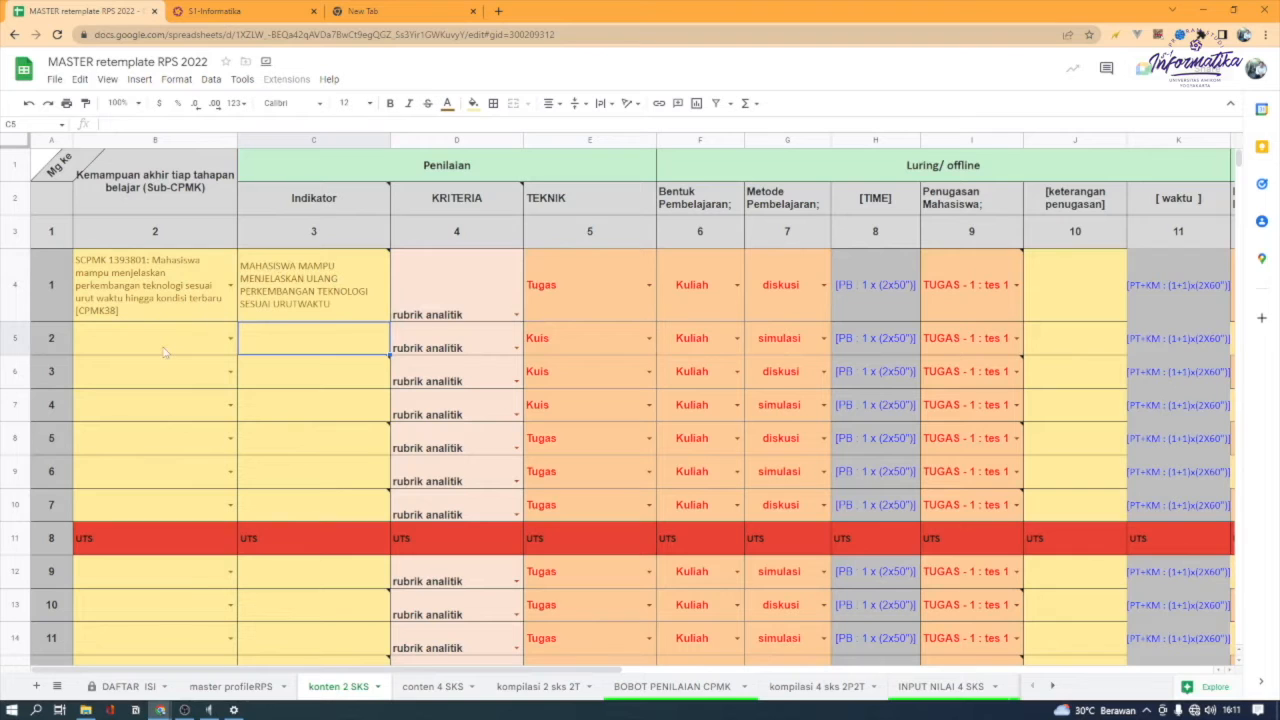
left_click(166, 352)
left_click(230, 339)
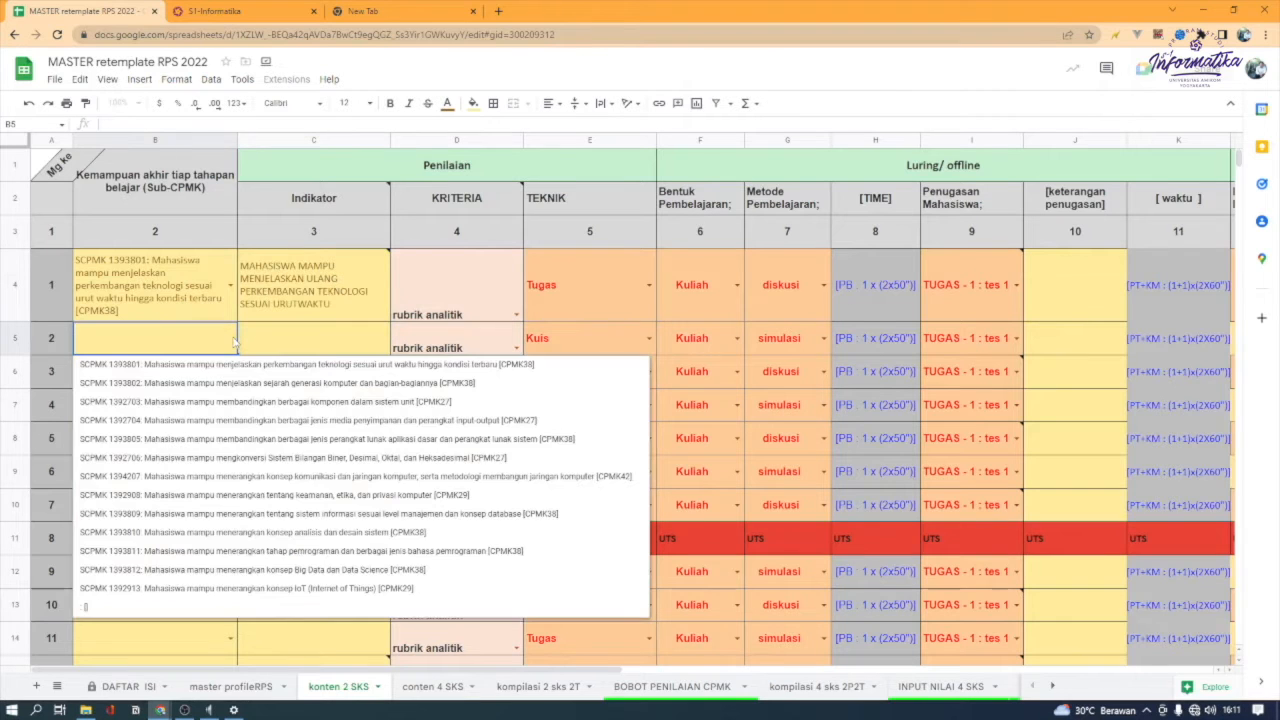
left_click(228, 366)
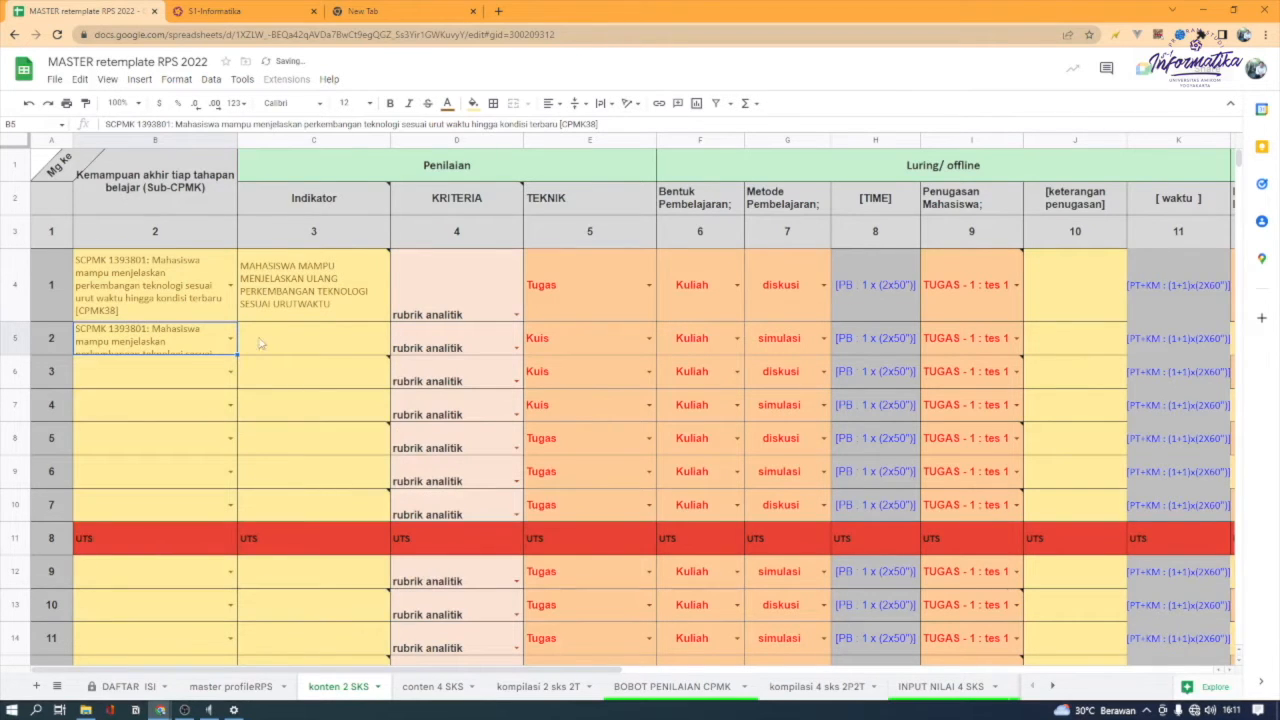
left_click_drag(22, 355, 26, 388)
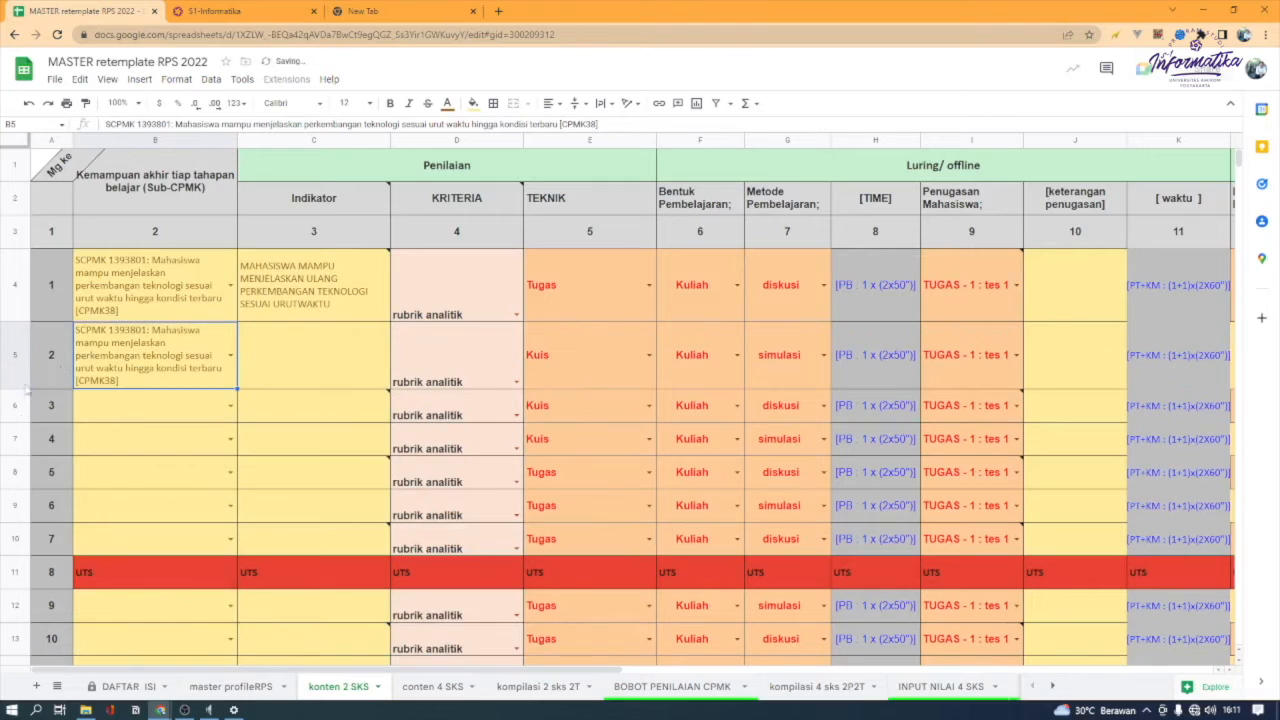
Compare the Sub-CPMK and Indikator cells of week 1 with those of week 2
left_click(298, 364)
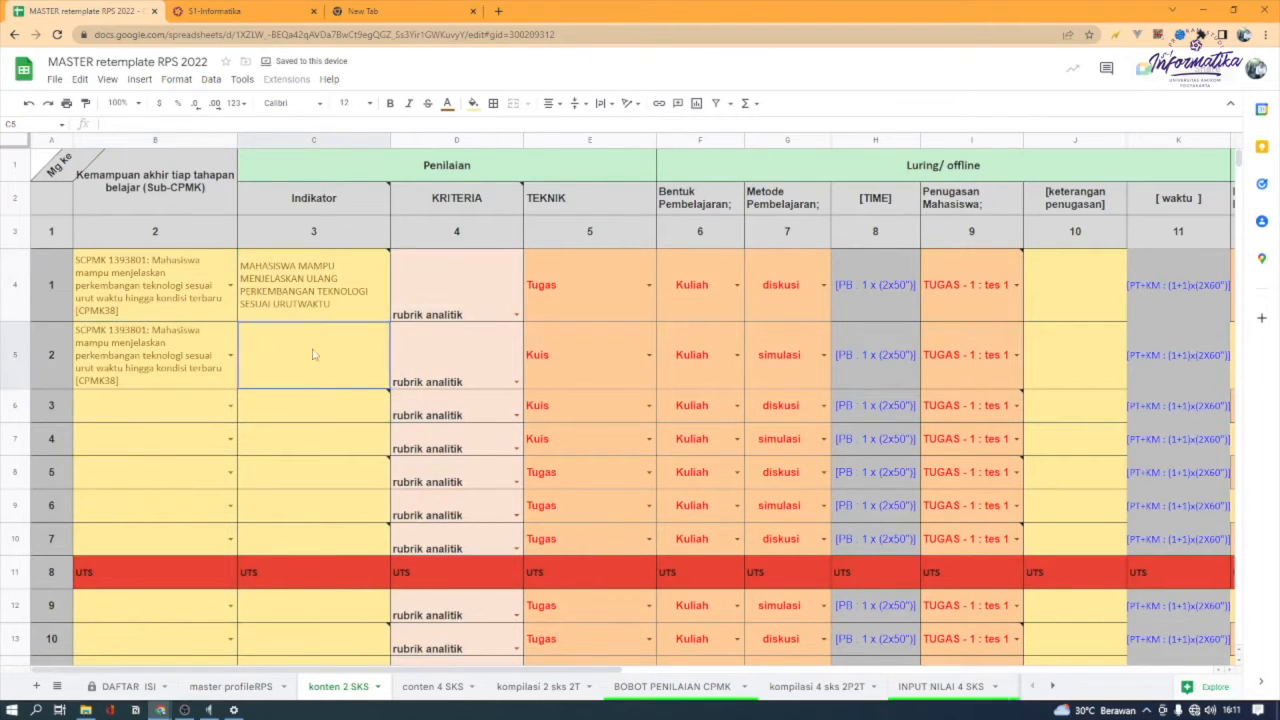
mouse_move(322, 313)
left_click(191, 362)
left_click(173, 309)
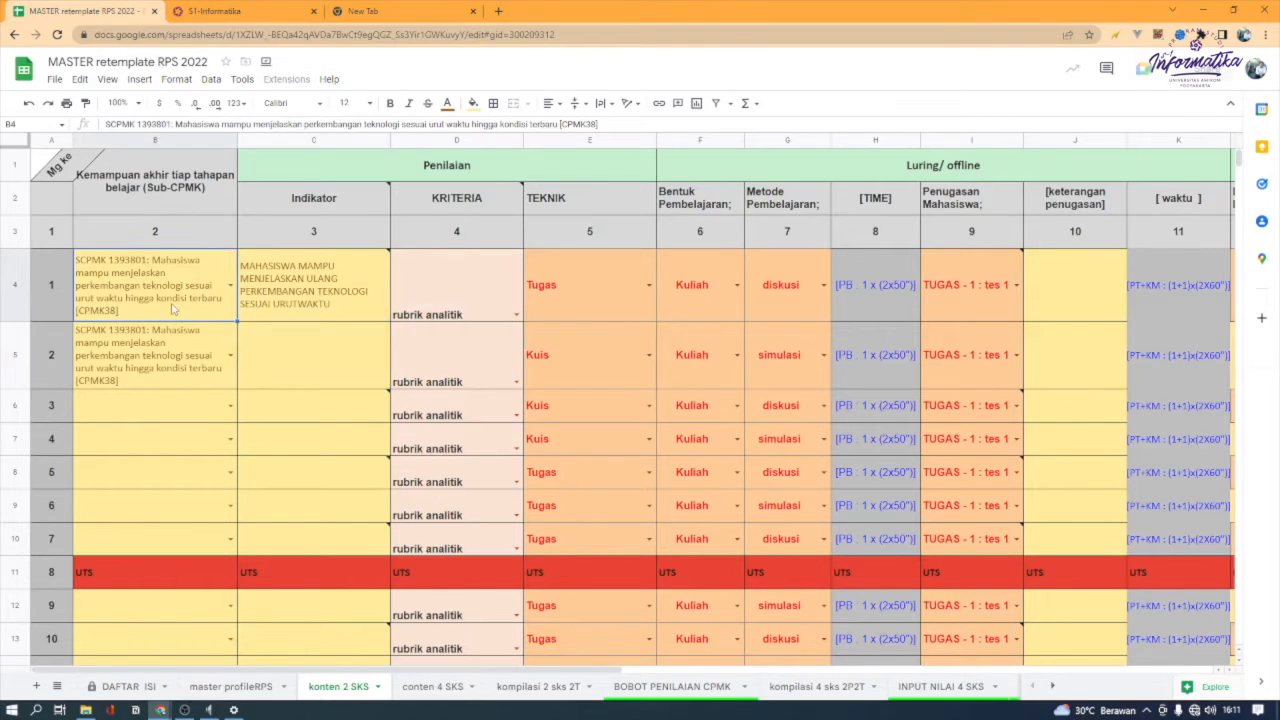
left_click(164, 355)
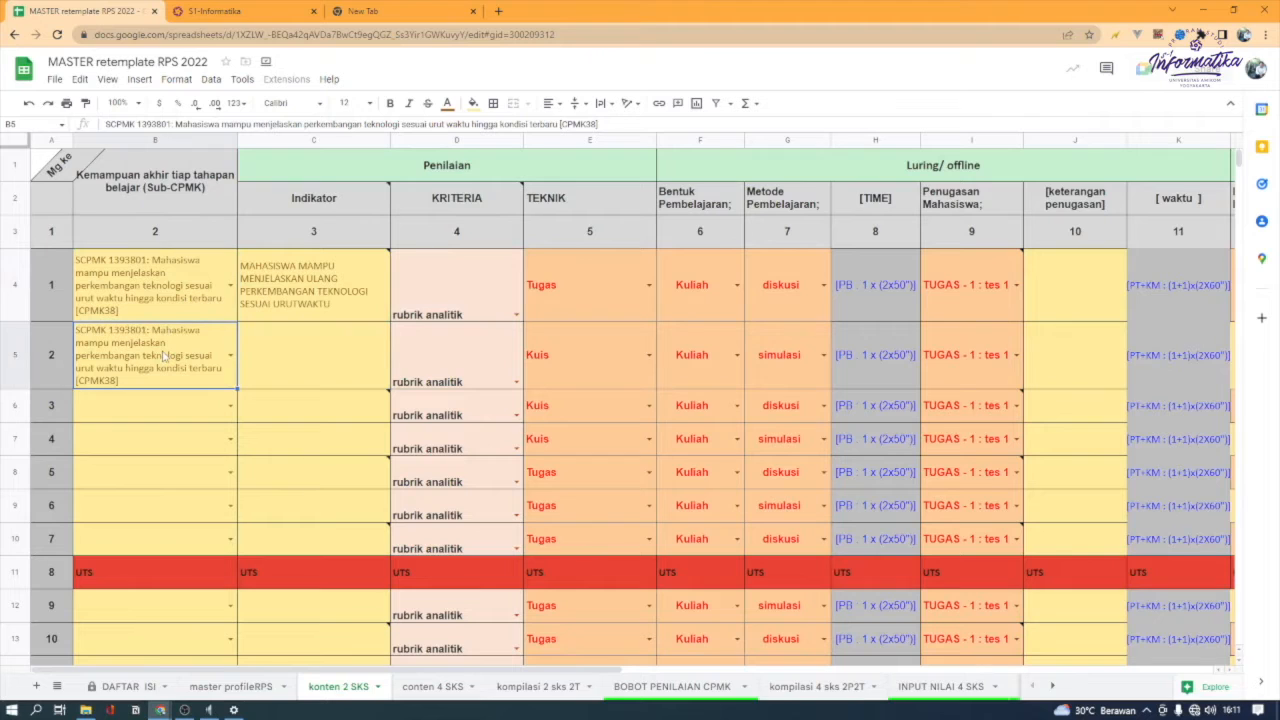
left_click(322, 307)
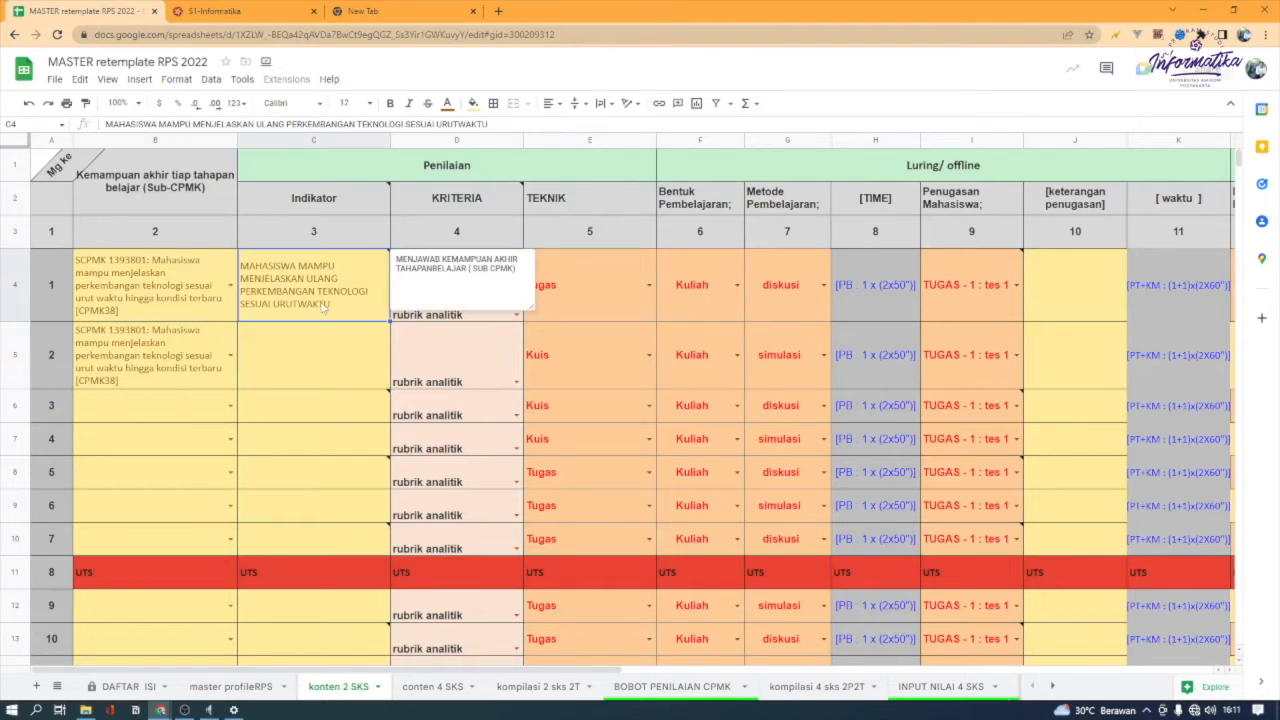
Copy the week 1 Indikator text into the week 2 Indikator cell
double_click(305, 298)
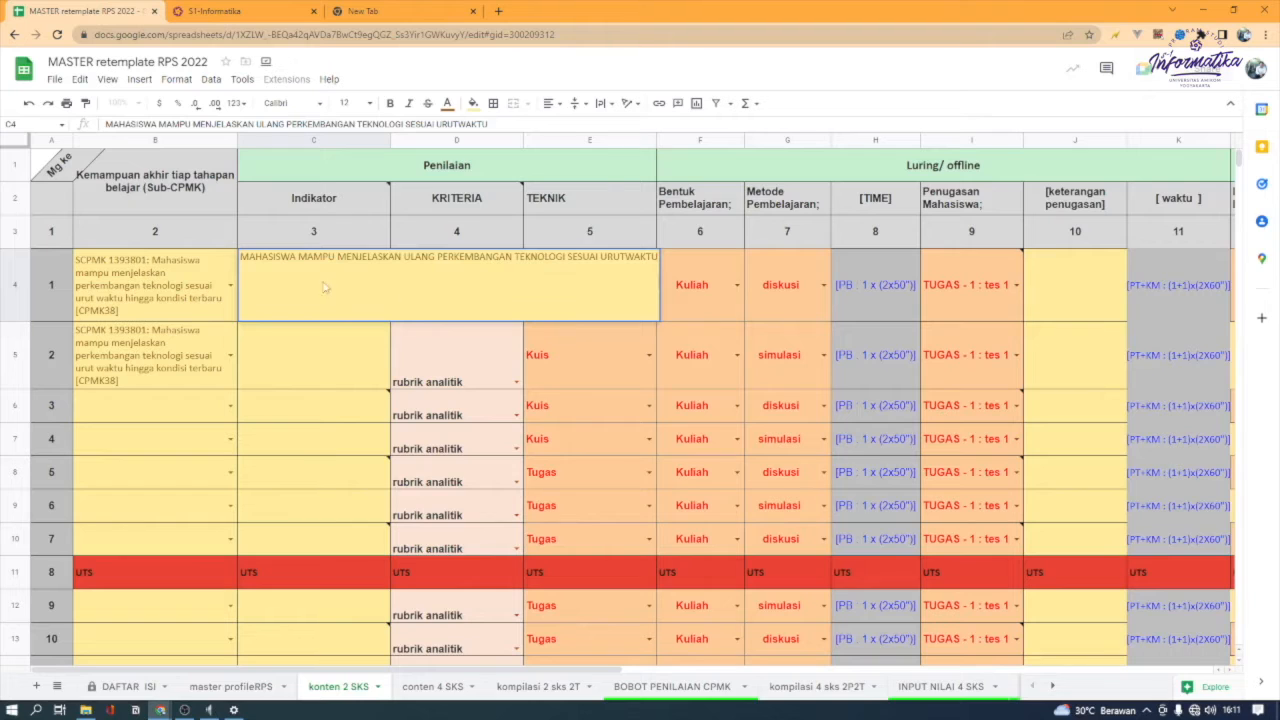
key("Escape")
key("ctrl+c")
left_click(307, 365)
key("ctrl+v")
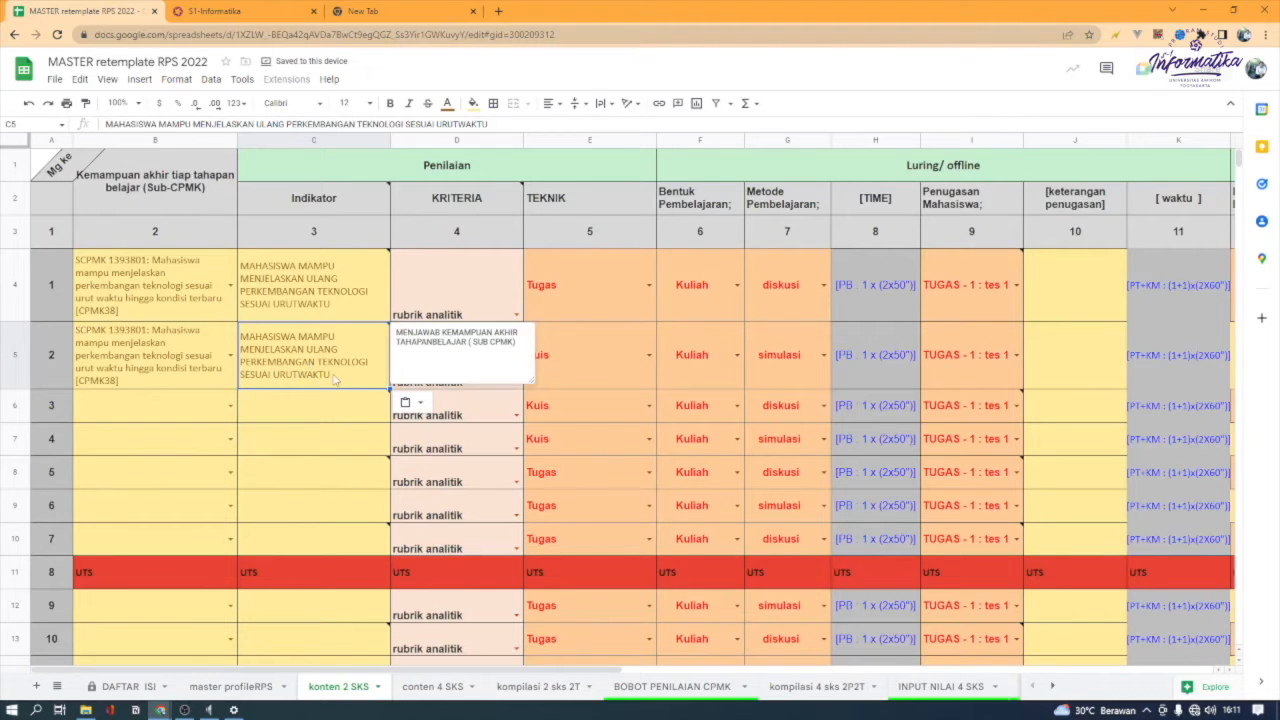
key("F1")
left_click(245, 11)
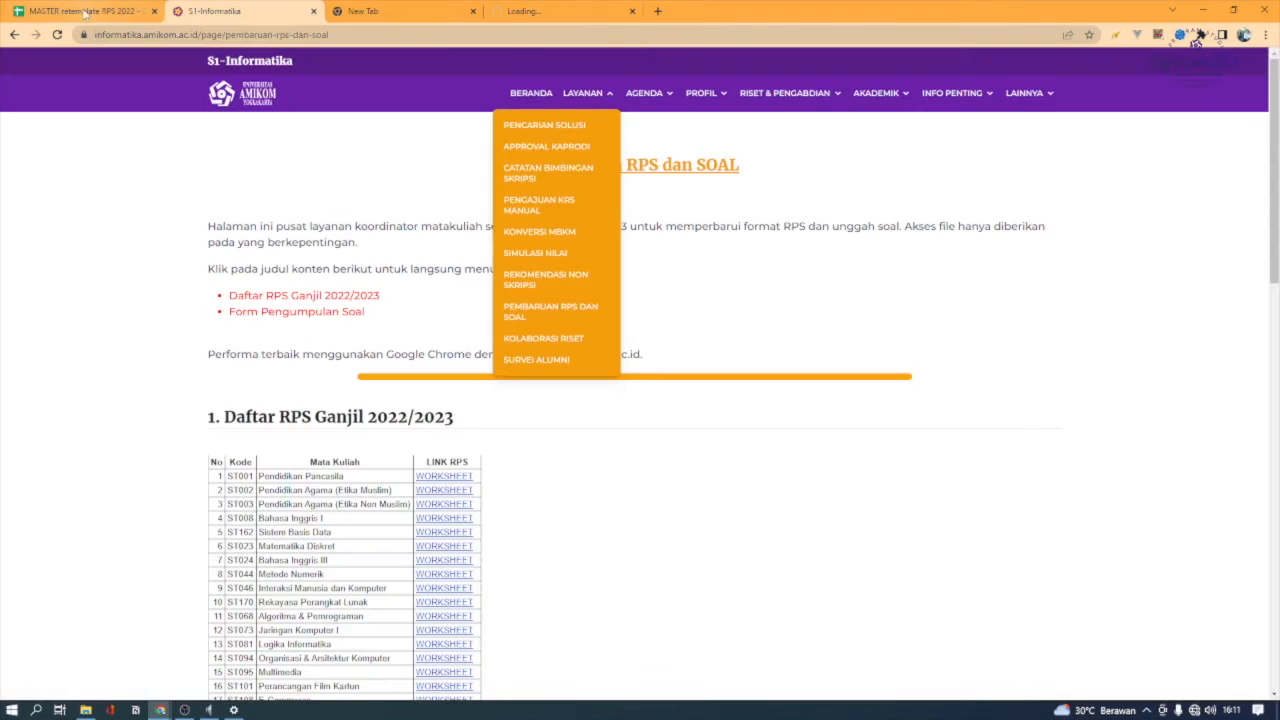
left_click(85, 11)
Change the ending of the week 2 Indikator text after "SESUAI" to "TEKONOLOGI TERKINI"
left_click(347, 379)
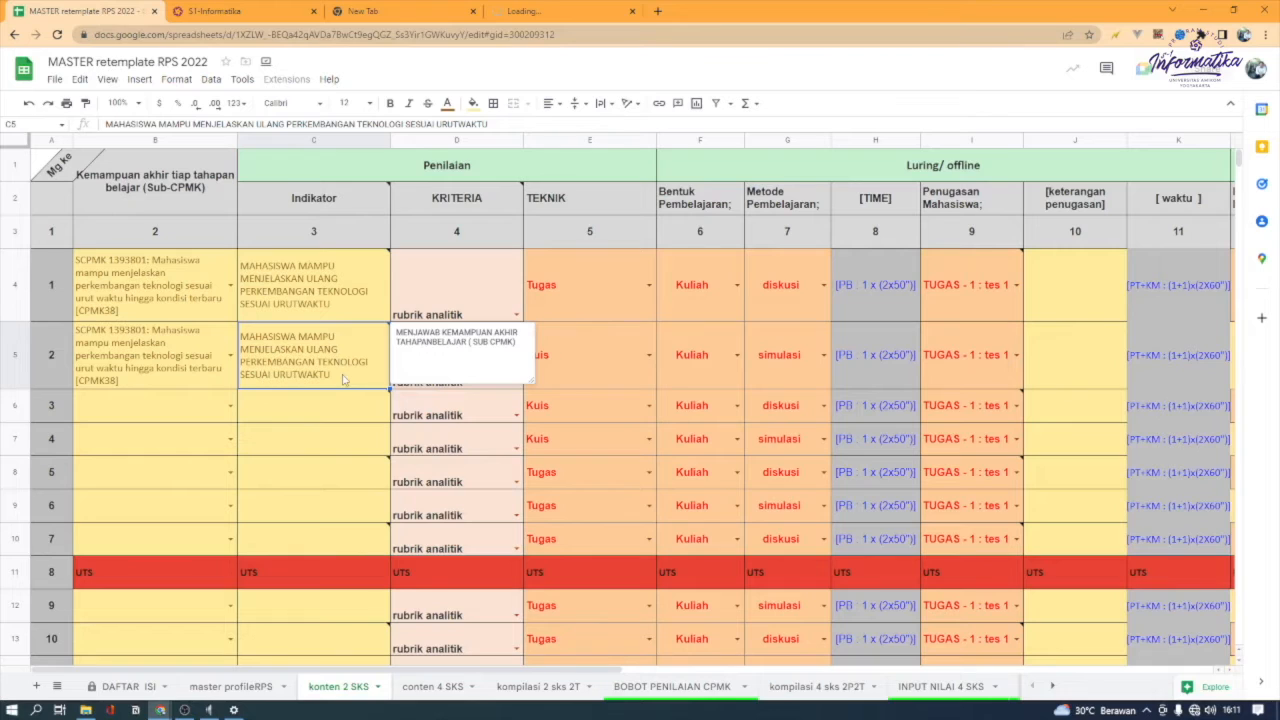
key("F2")
key("BackSpace")
key("BackSpace")
key("BackSpace")
key("BackSpace")
key("BackSpace")
key("BackSpace")
key("BackSpace")
key("BackSpace")
key("BackSpace")
key("BackSpace")
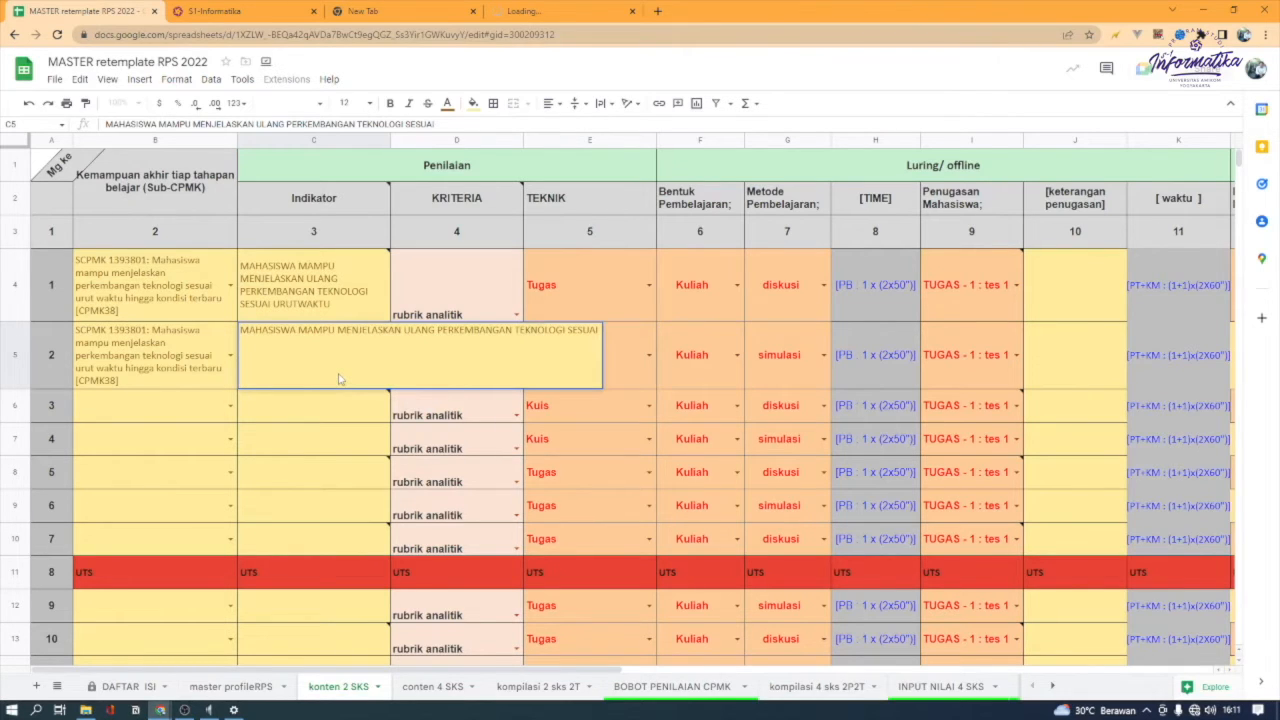
type("TEKONO")
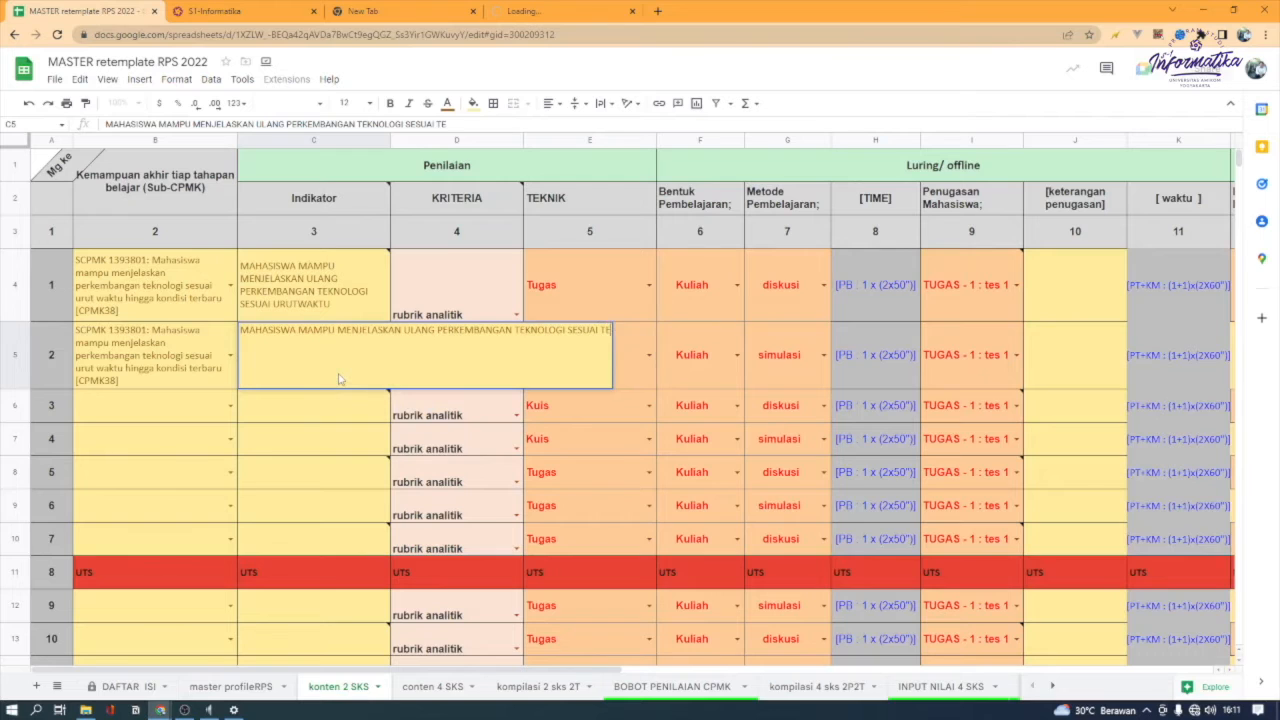
type("LO")
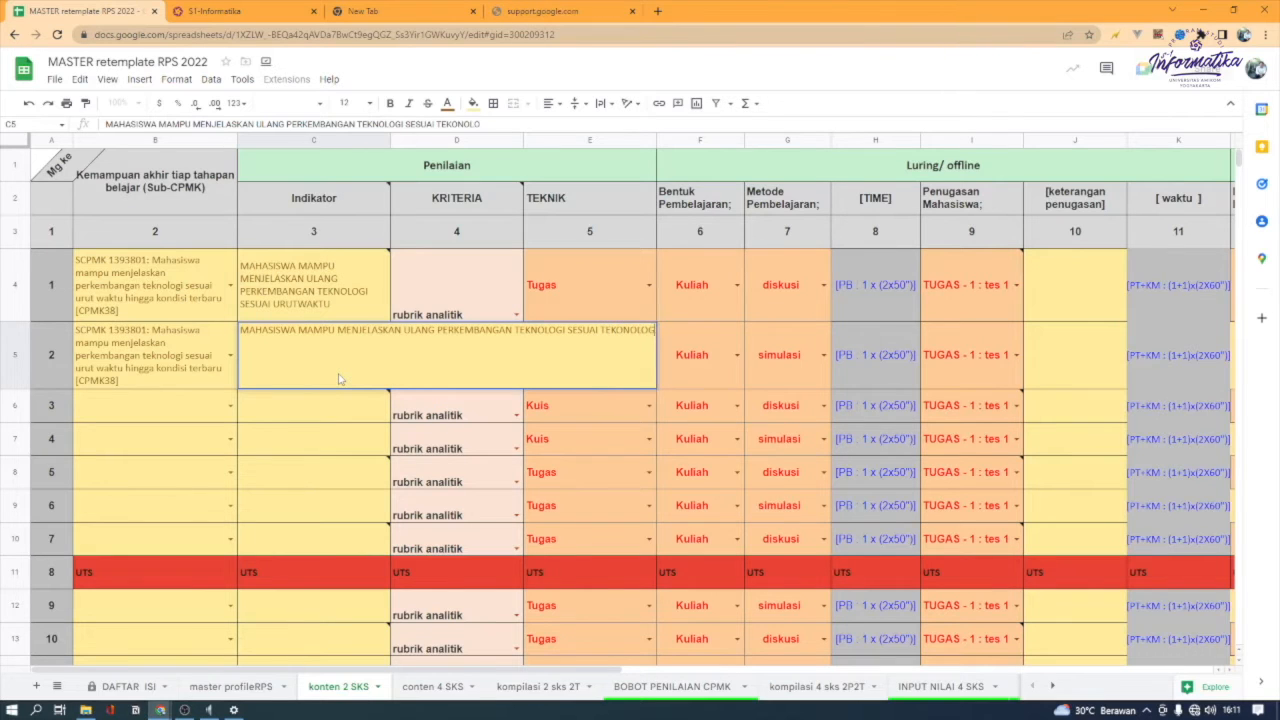
type("GI TERKINI")
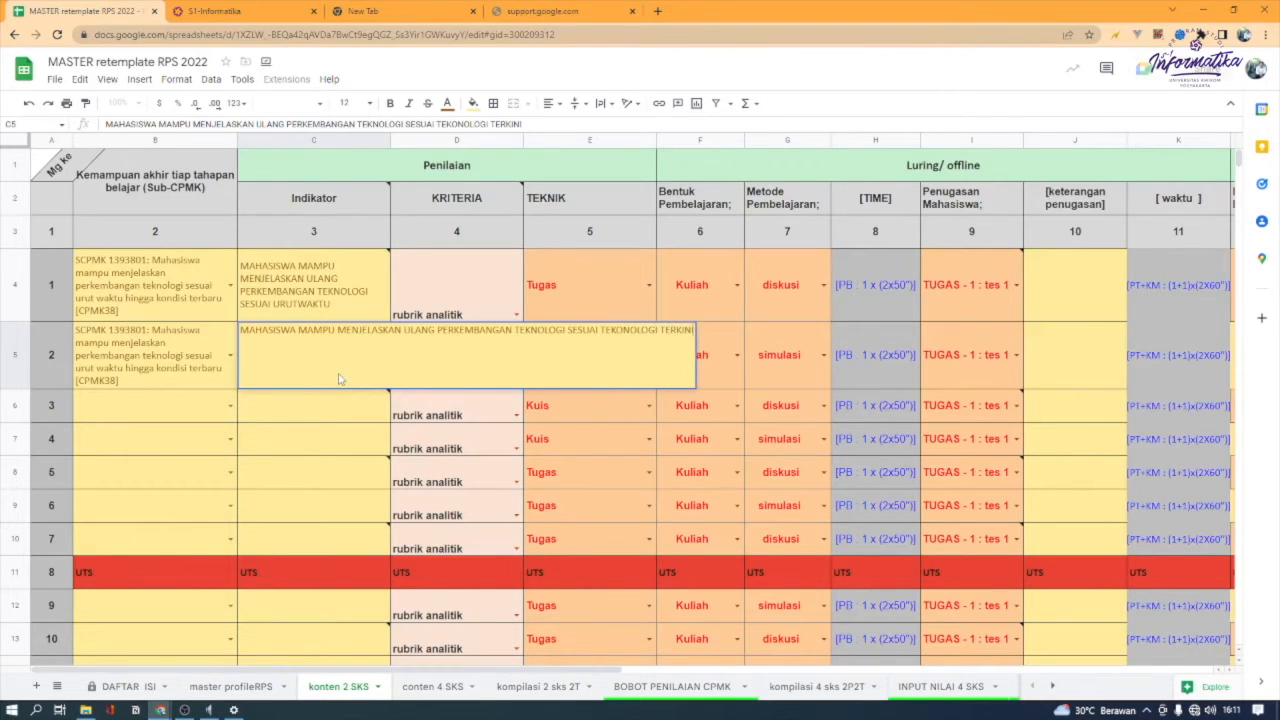
key("Return")
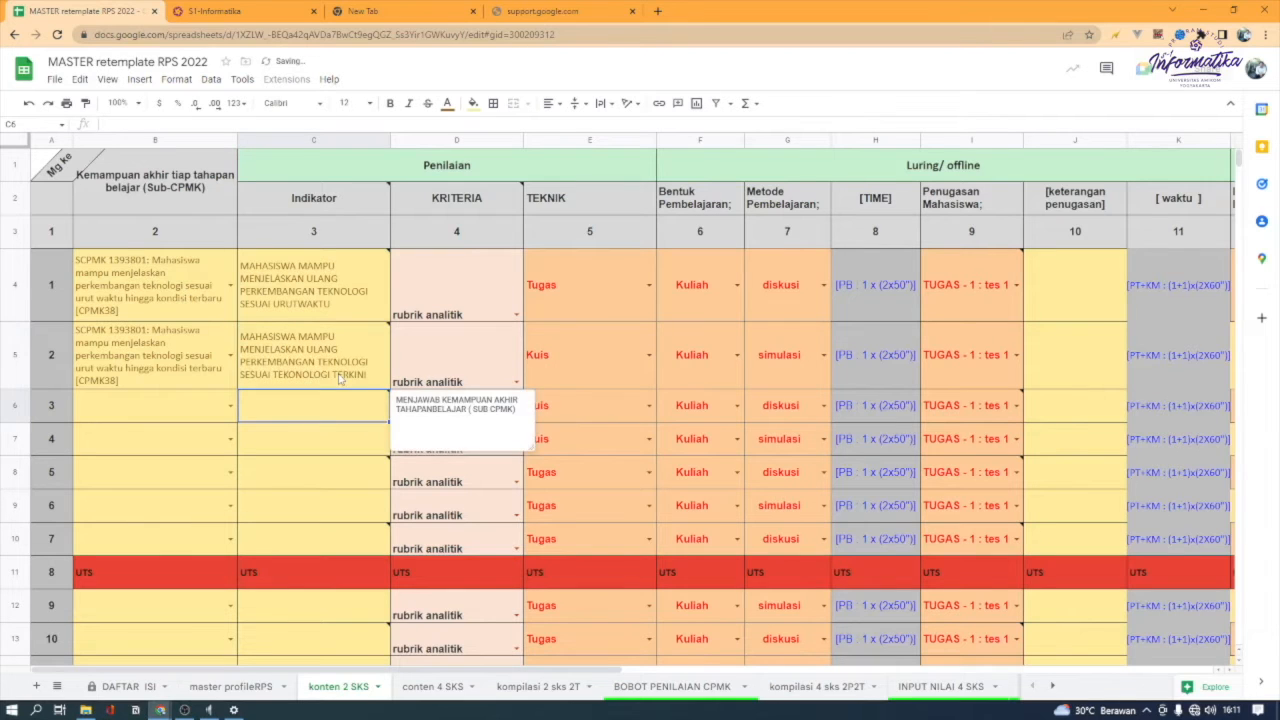
Clear both the Sub-CPMK and the Indikator cells of week 2
left_click(340, 378)
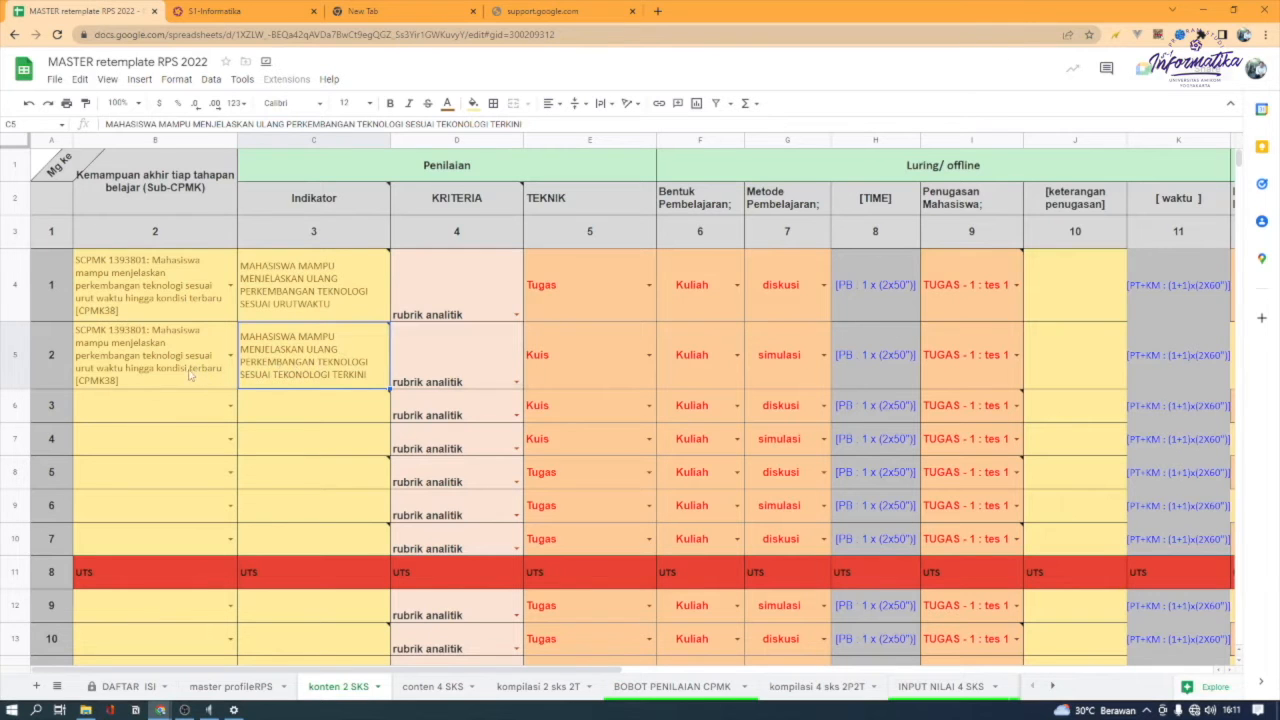
scroll(189, 374, "down", 2)
scroll(189, 374, "up", 2)
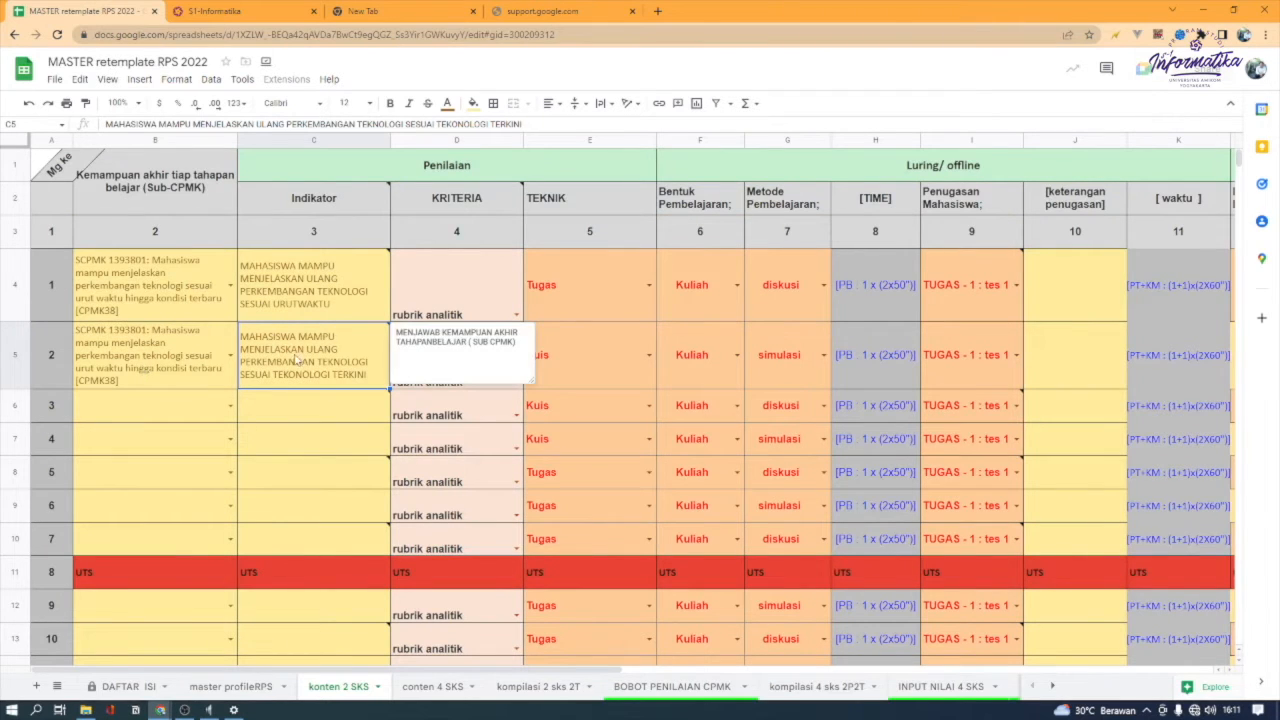
left_click(335, 283)
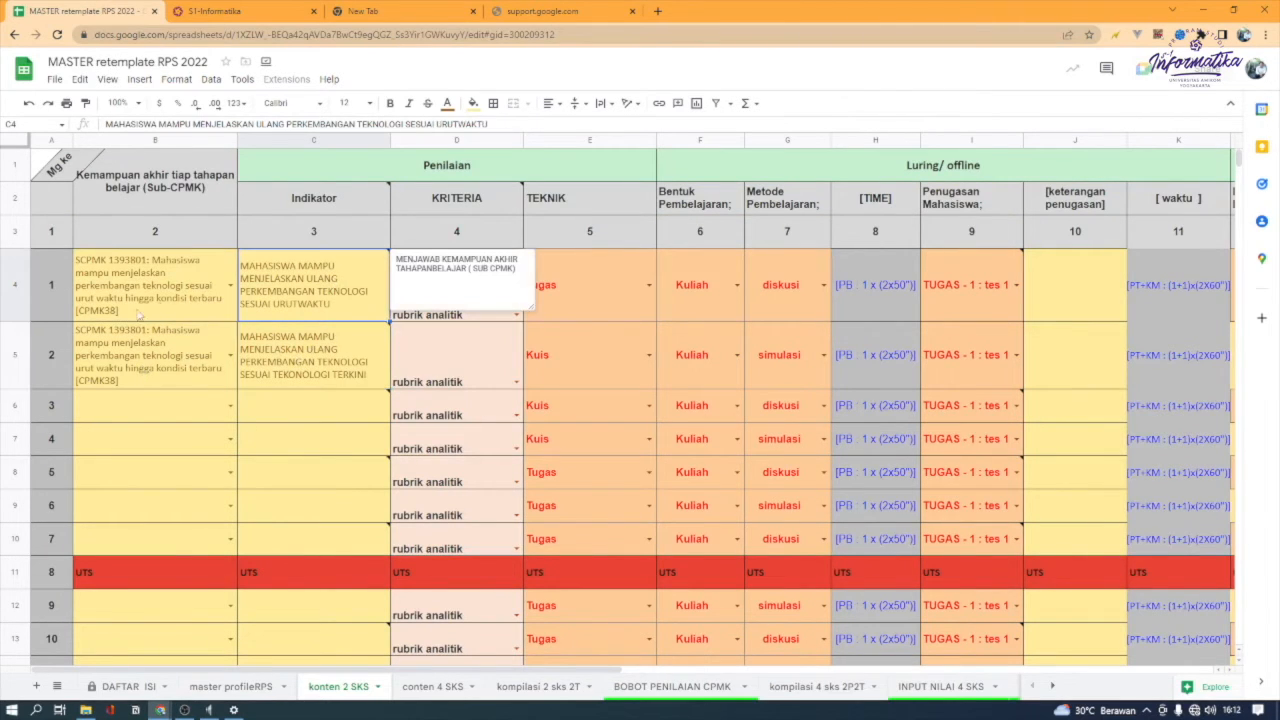
left_click(620, 302)
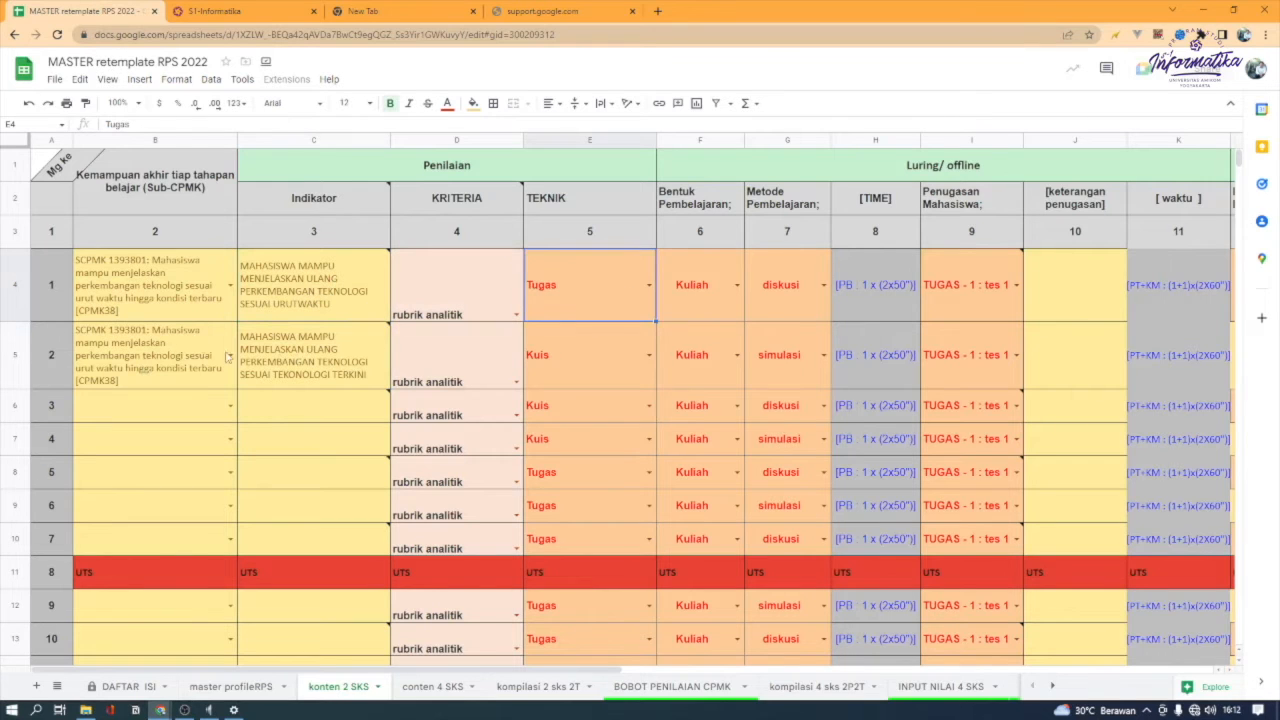
left_click_drag(110, 364, 325, 363)
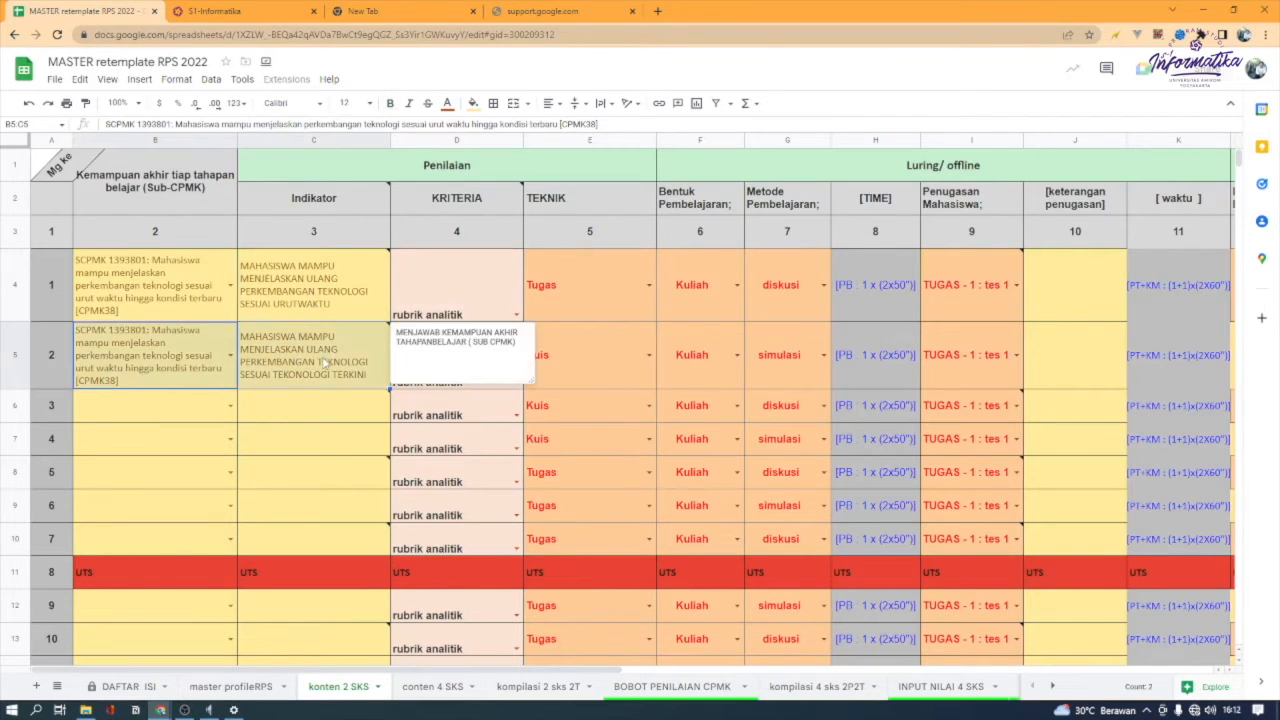
key("Delete")
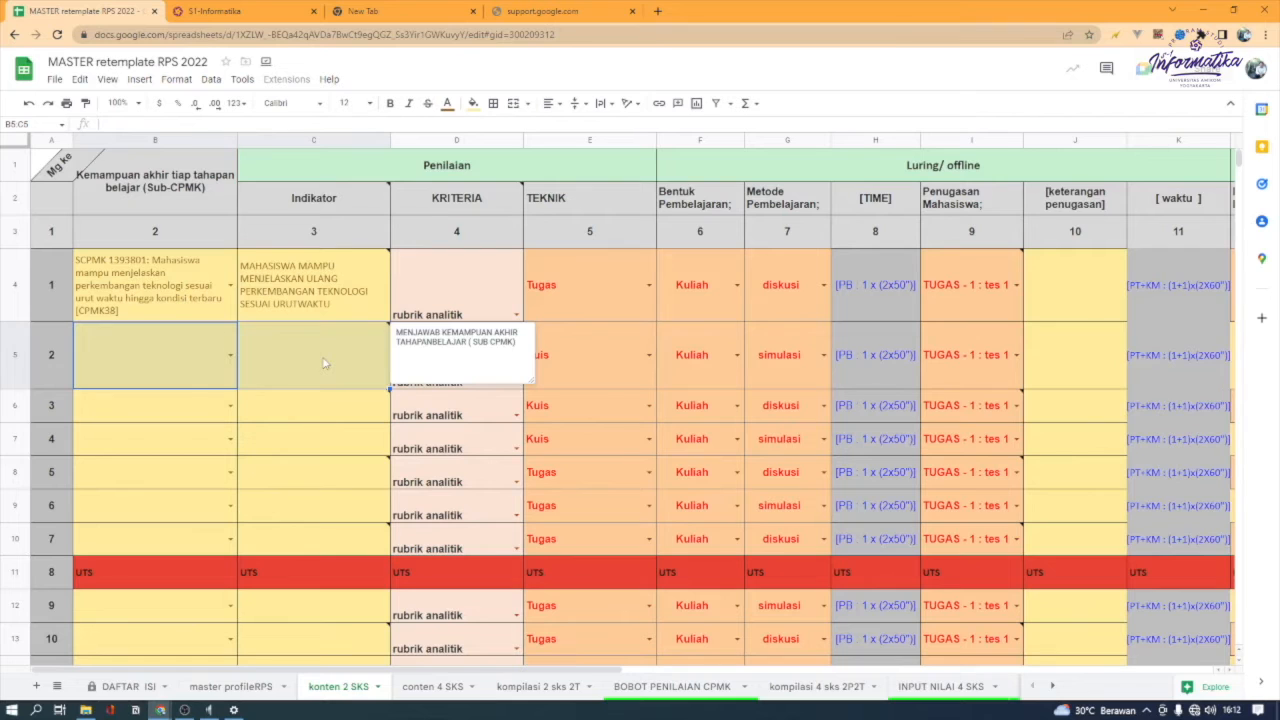
Look over the Kriteria and Teknik options offered for week 1 without choosing any
left_click(310, 310)
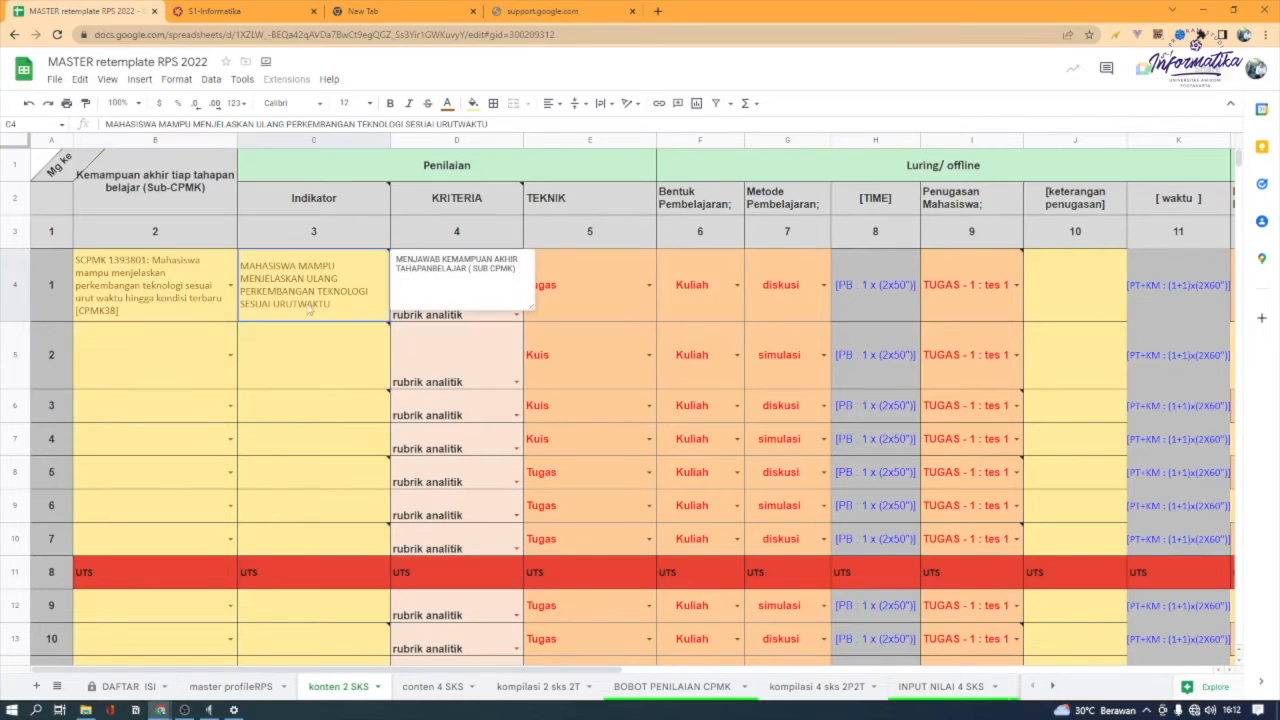
left_click(492, 318)
left_click(517, 316)
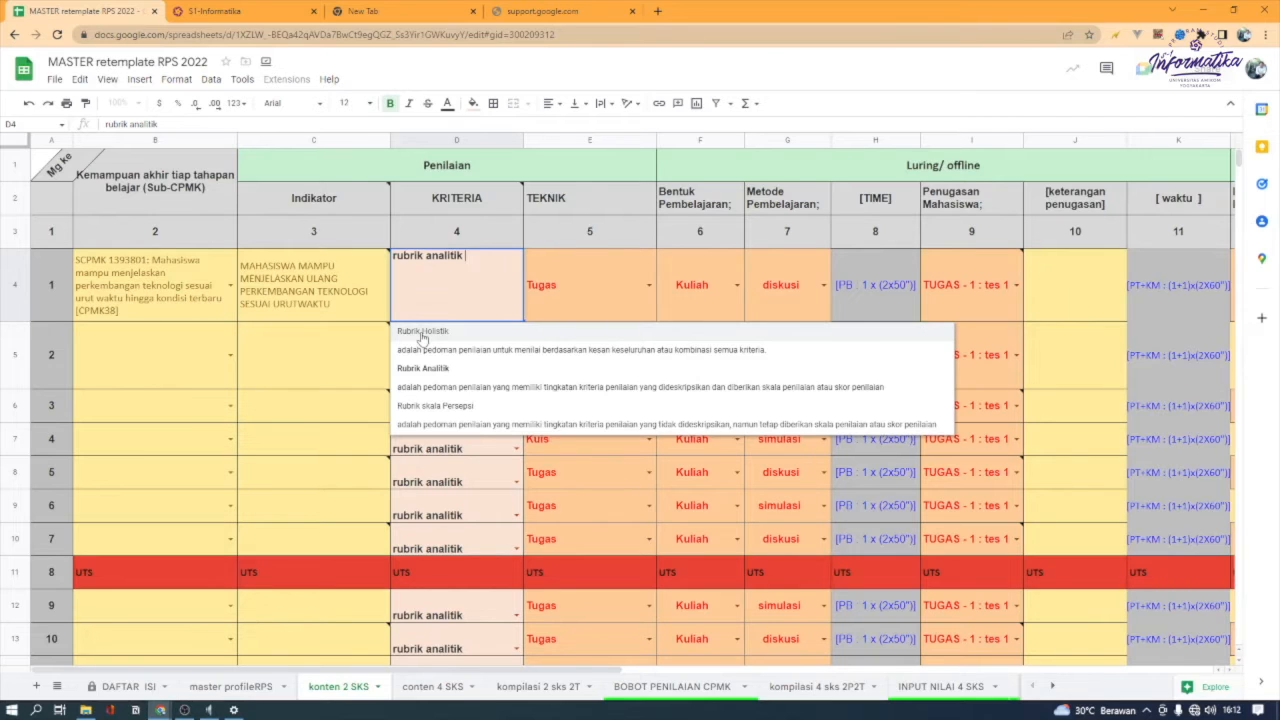
left_click(556, 299)
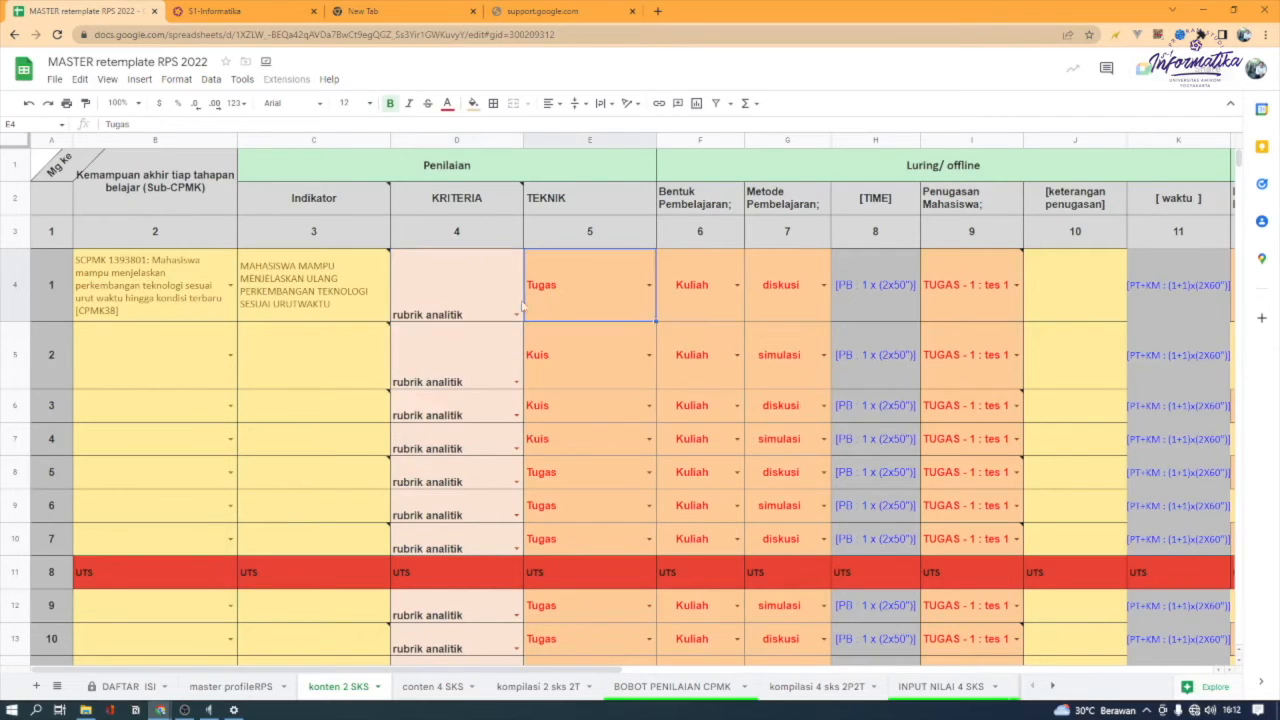
left_click(652, 291)
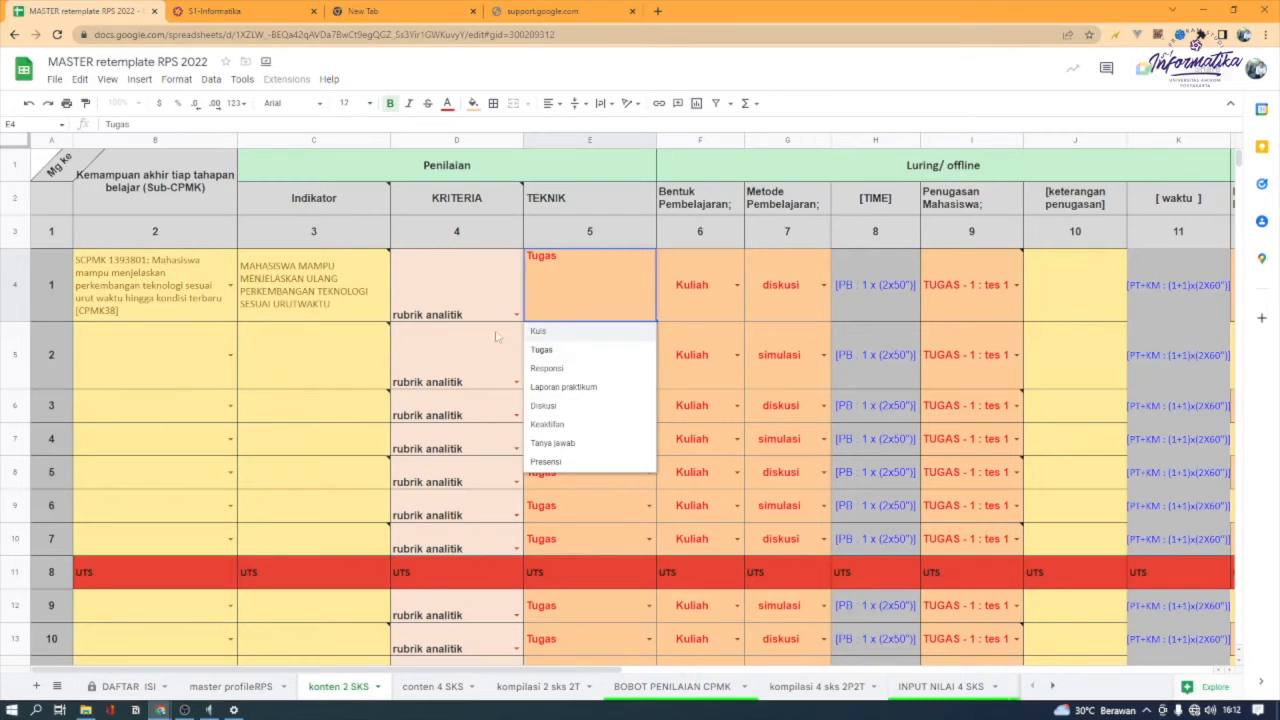
left_click(327, 313)
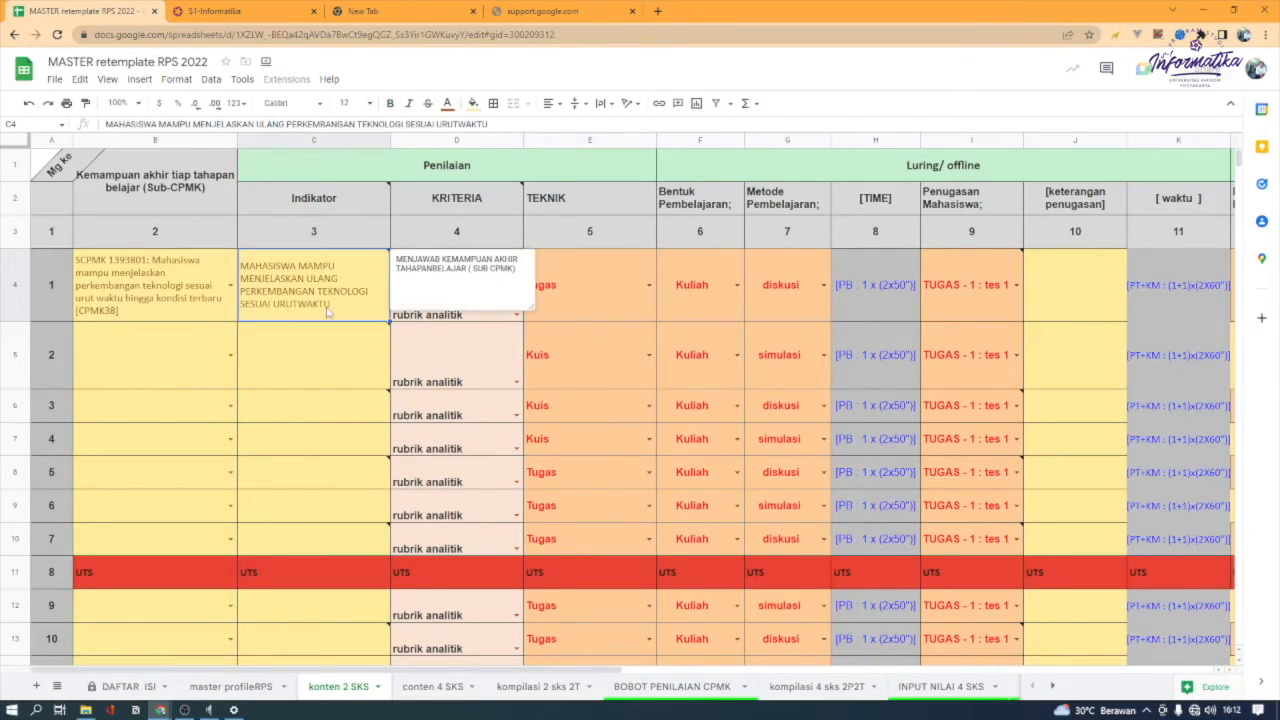
Try Kuis, Responsi, Diskusi and Tugas in turn as the week 1 Teknik
left_click(596, 297)
left_click(649, 286)
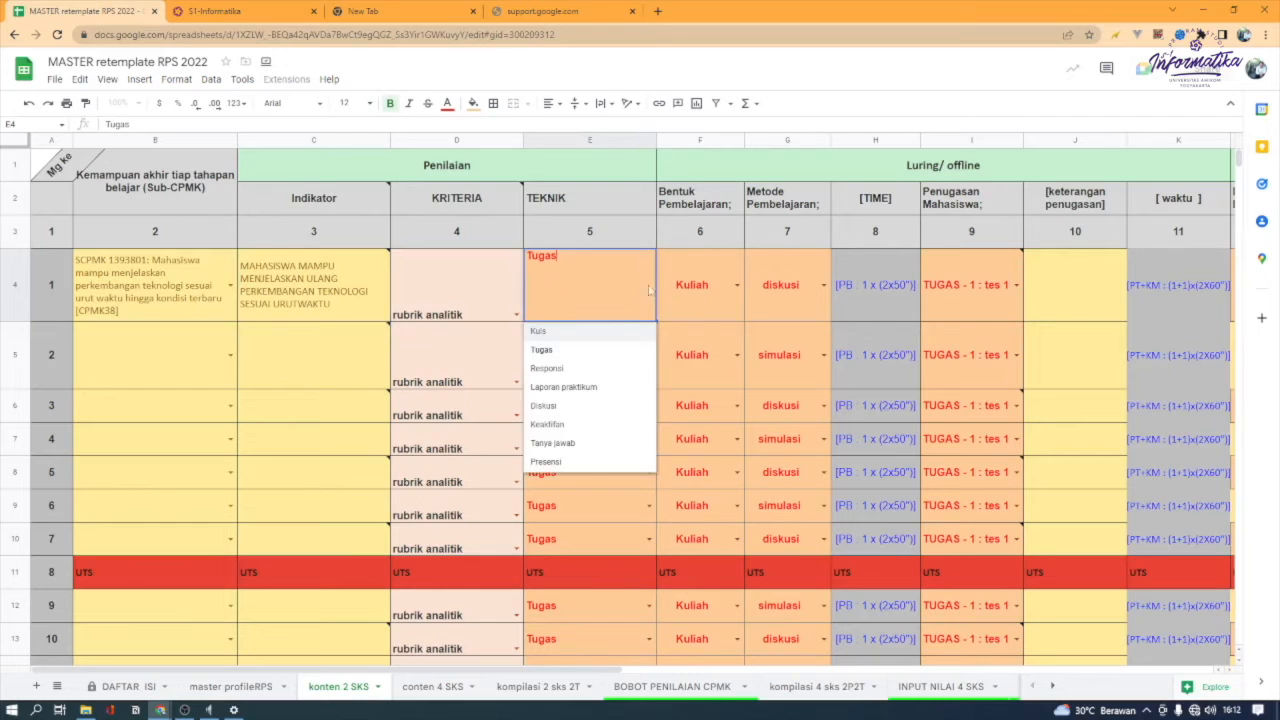
left_click(601, 333)
left_click(649, 286)
left_click(599, 369)
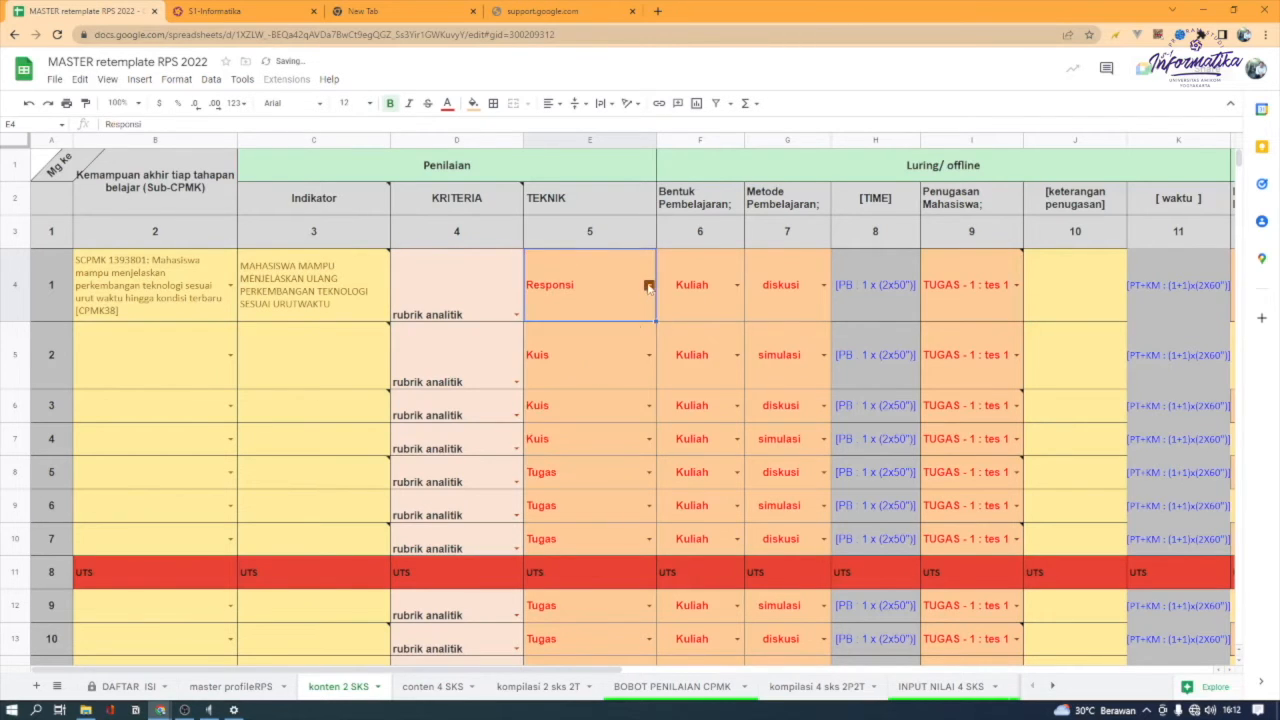
left_click(649, 286)
left_click(589, 406)
left_click(649, 286)
left_click(574, 406)
left_click(650, 286)
left_click(615, 353)
Set the week 1 Teknik to Tanya jawab and choose Kuliah as its Luring/offline Bentuk Pembelajaran
left_click(649, 287)
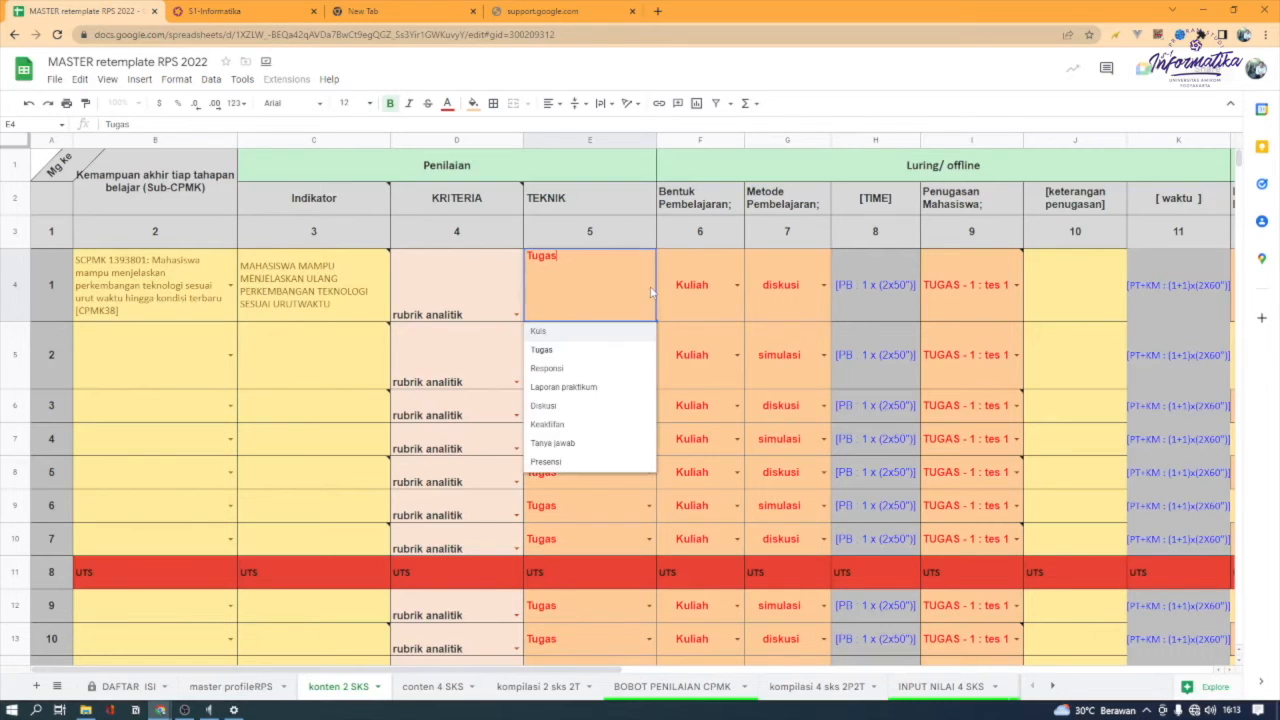
left_click(596, 449)
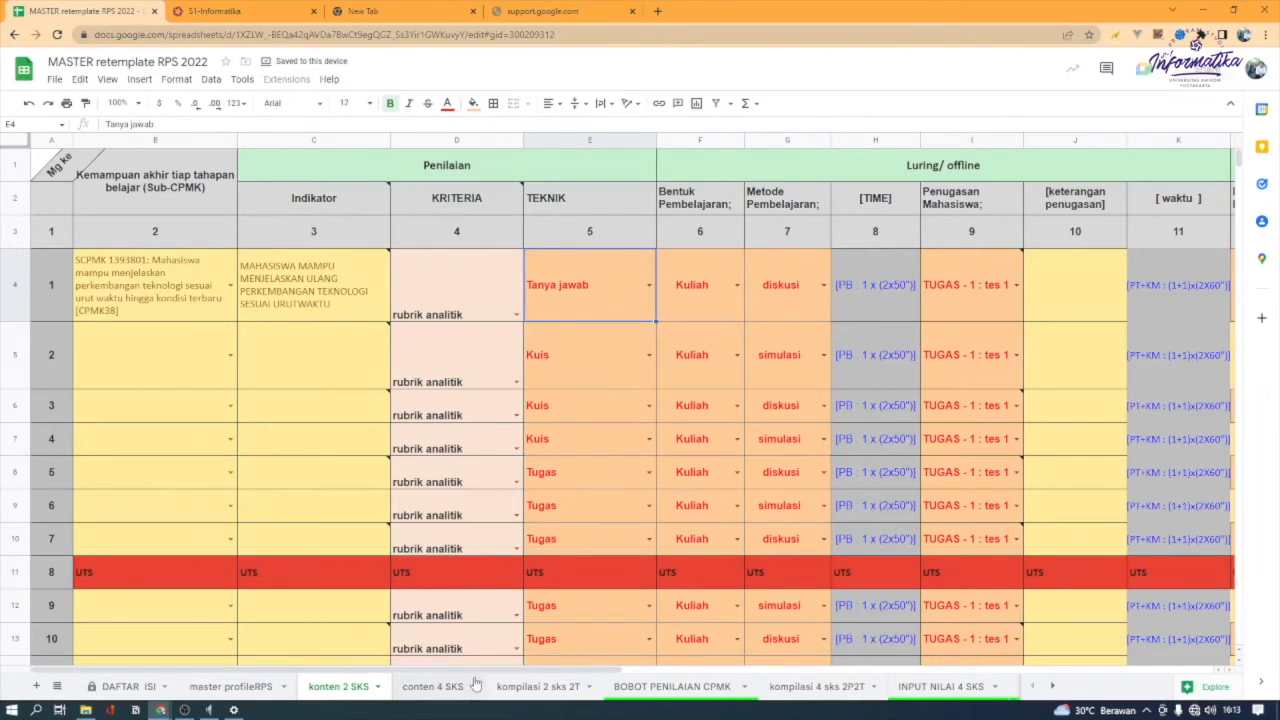
left_click_drag(484, 670, 657, 649)
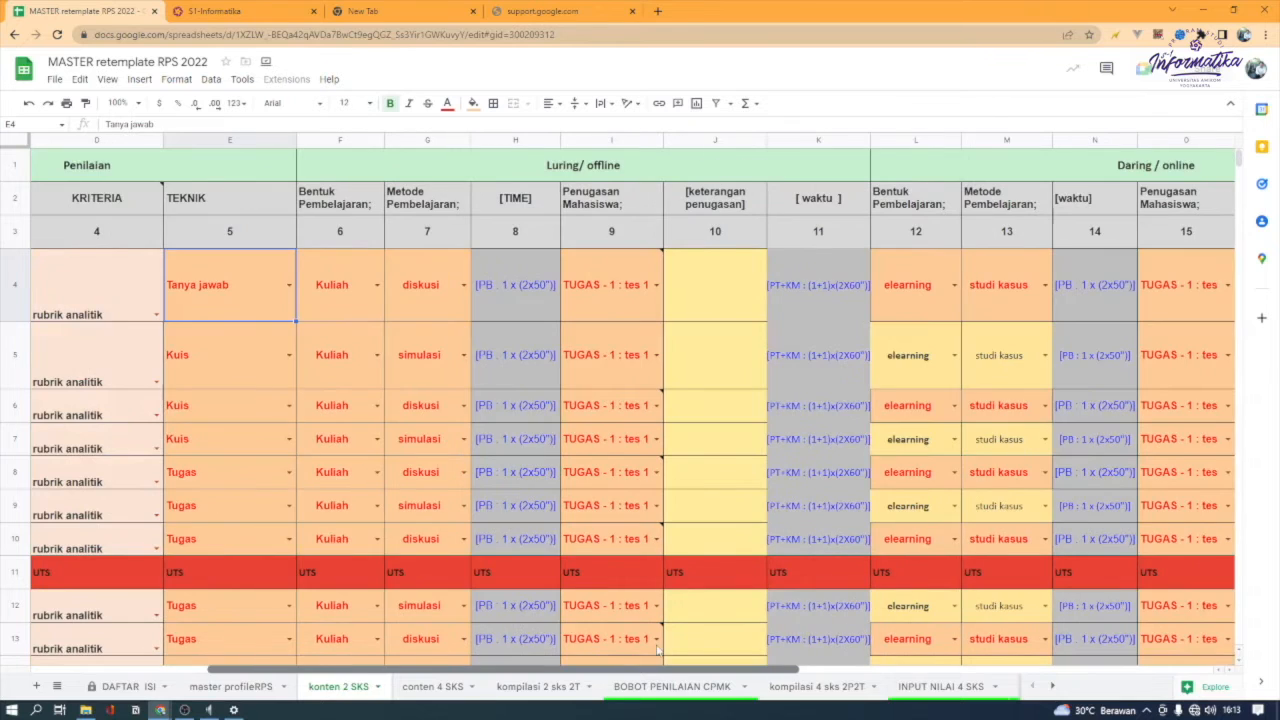
left_click(376, 287)
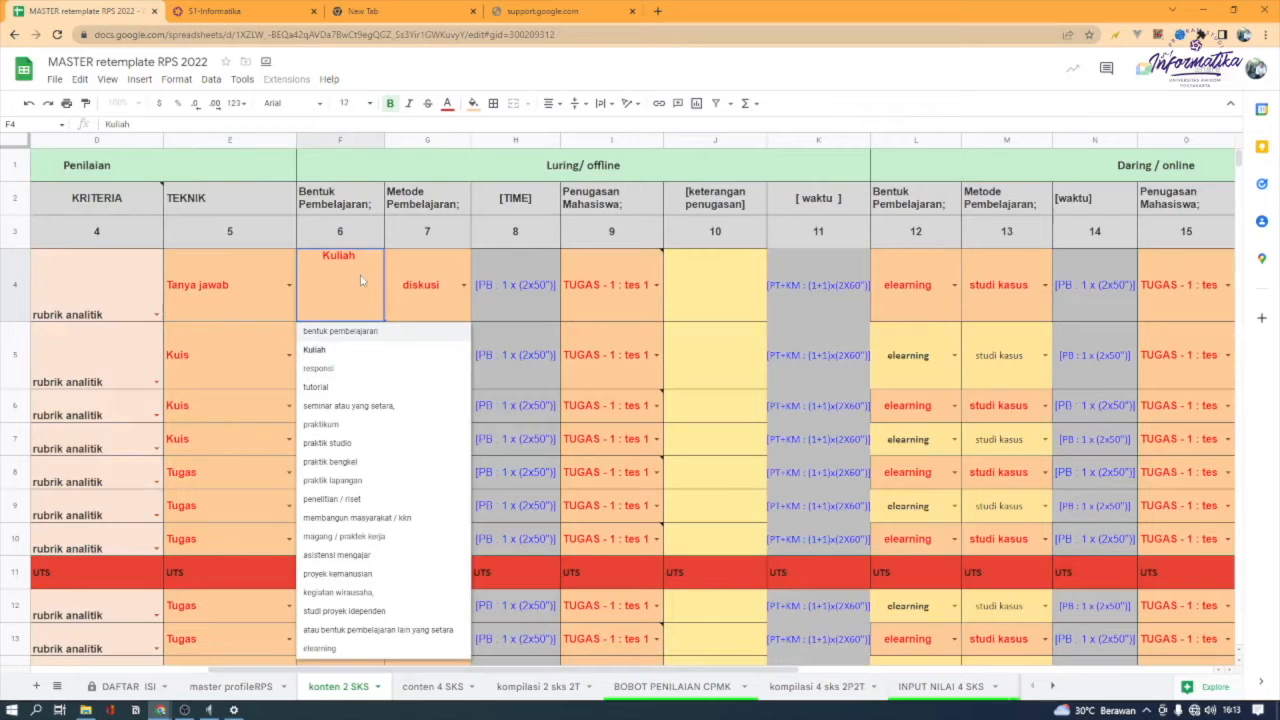
left_click(405, 273)
left_click(380, 290)
left_click(365, 350)
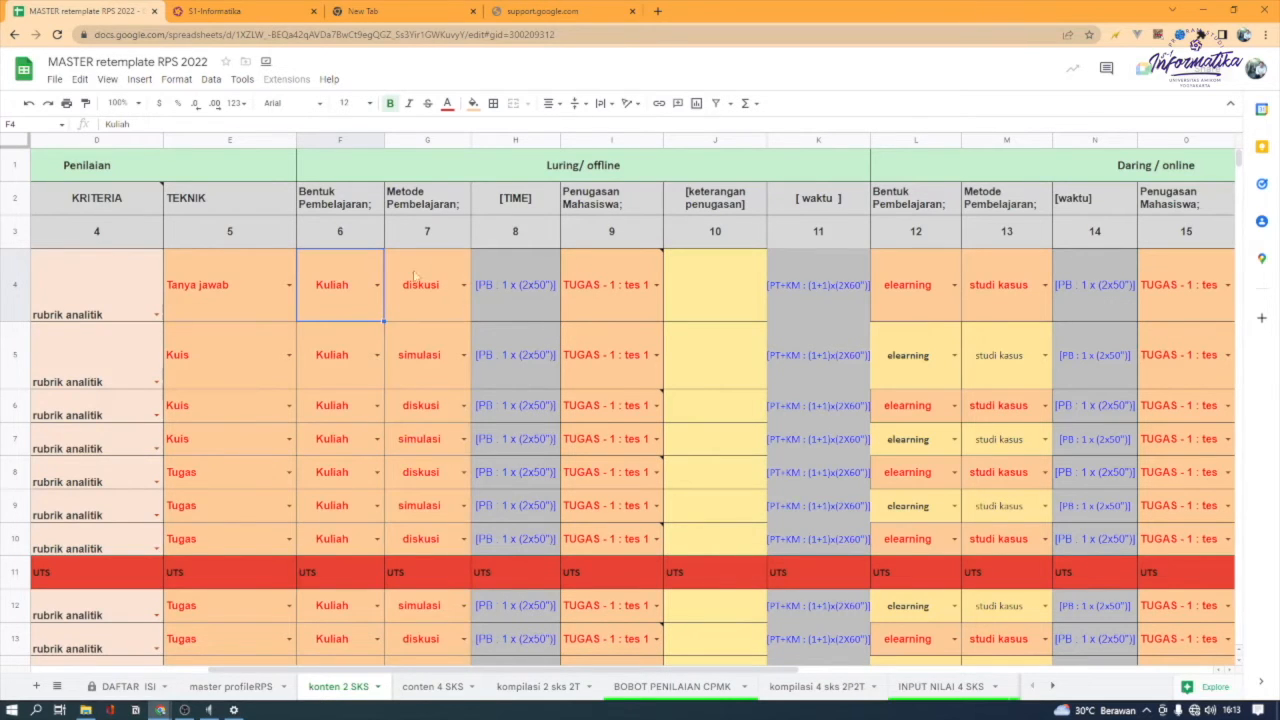
Try Ceramah as the week 1 Luring/offline Metode Pembelajaran and set it back to diskusi
left_click(461, 287)
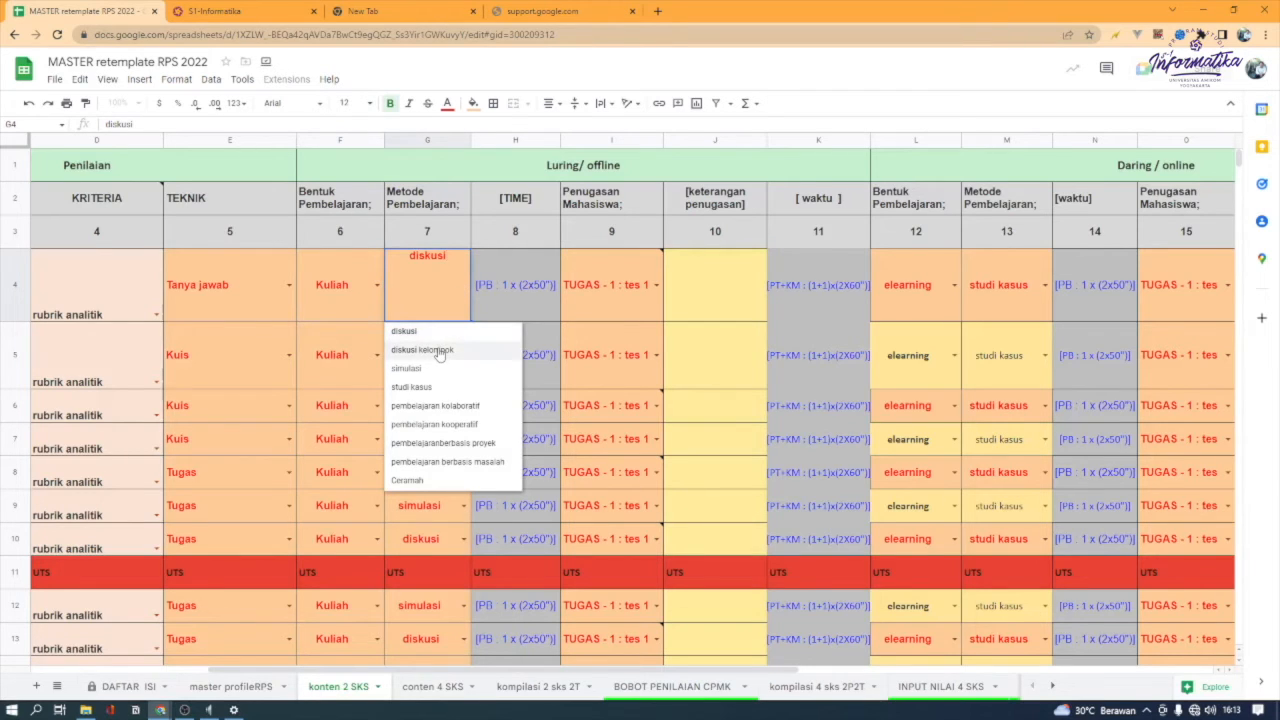
left_click(410, 480)
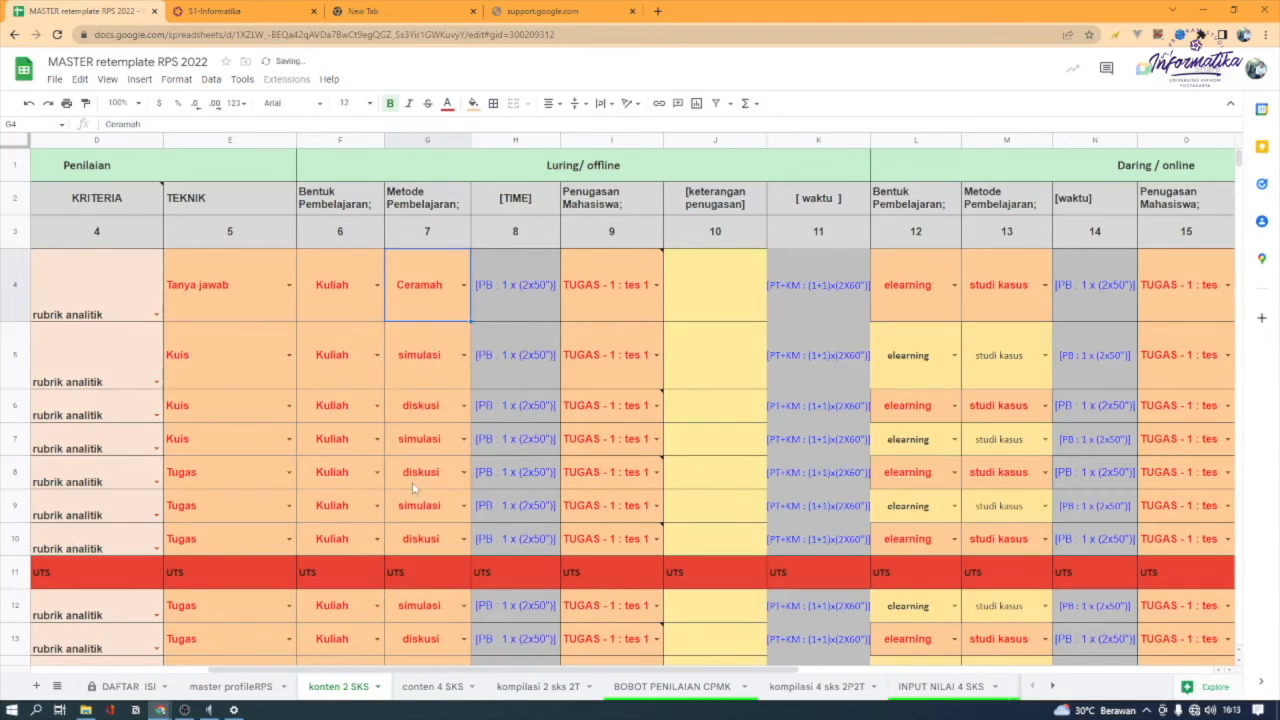
left_click(467, 285)
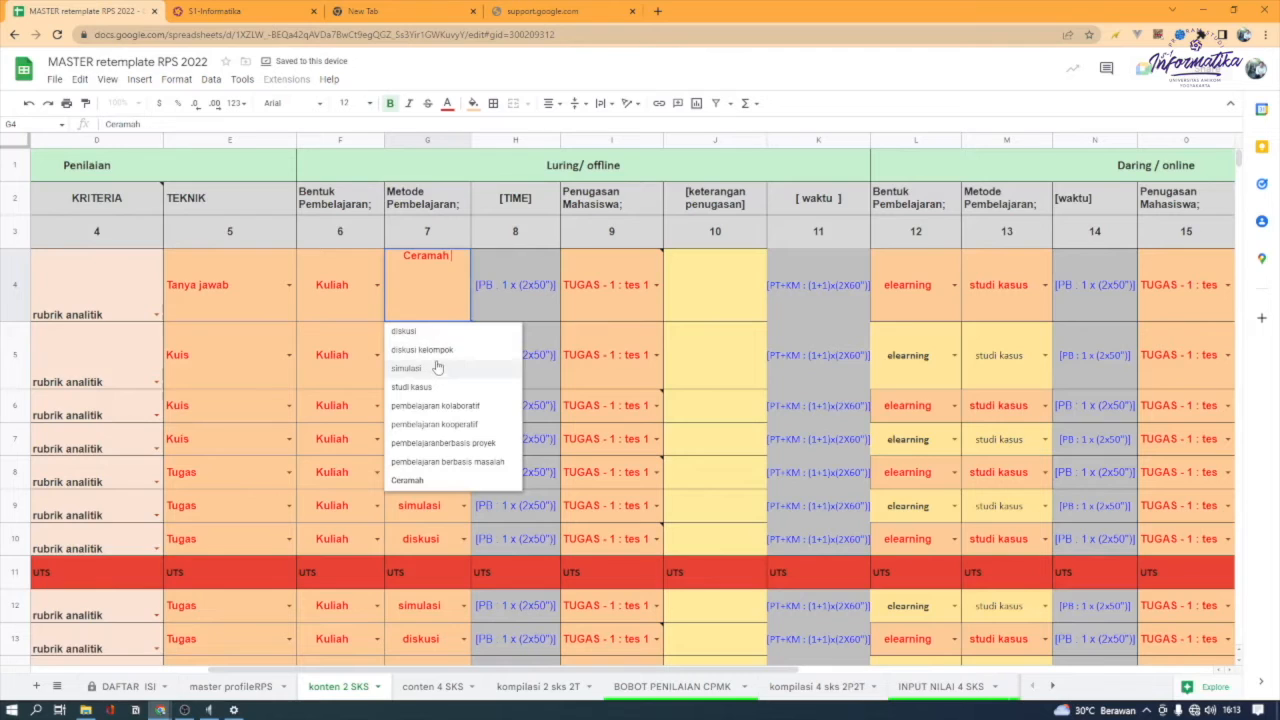
left_click(436, 331)
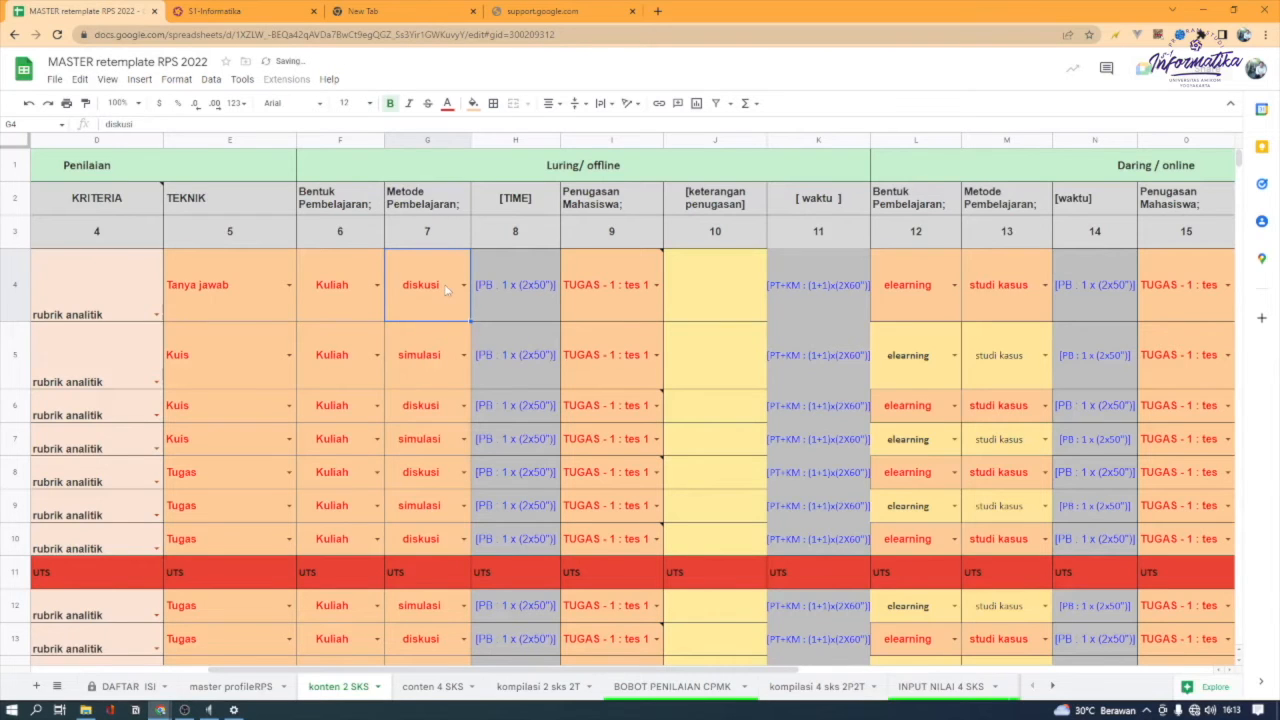
Set the week 1 Luring/offline Penugasan Mahasiswa to TUGAS - 2 : tes 2
left_click(525, 315)
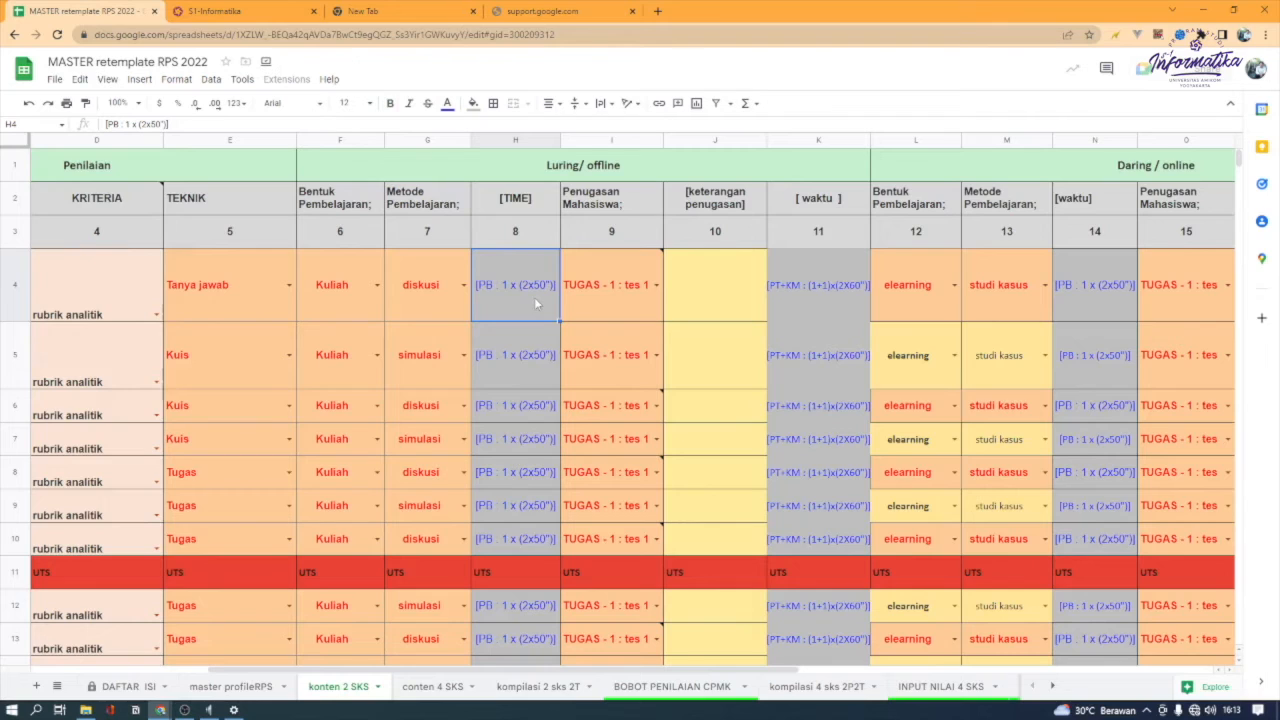
mouse_move(623, 297)
left_click(657, 286)
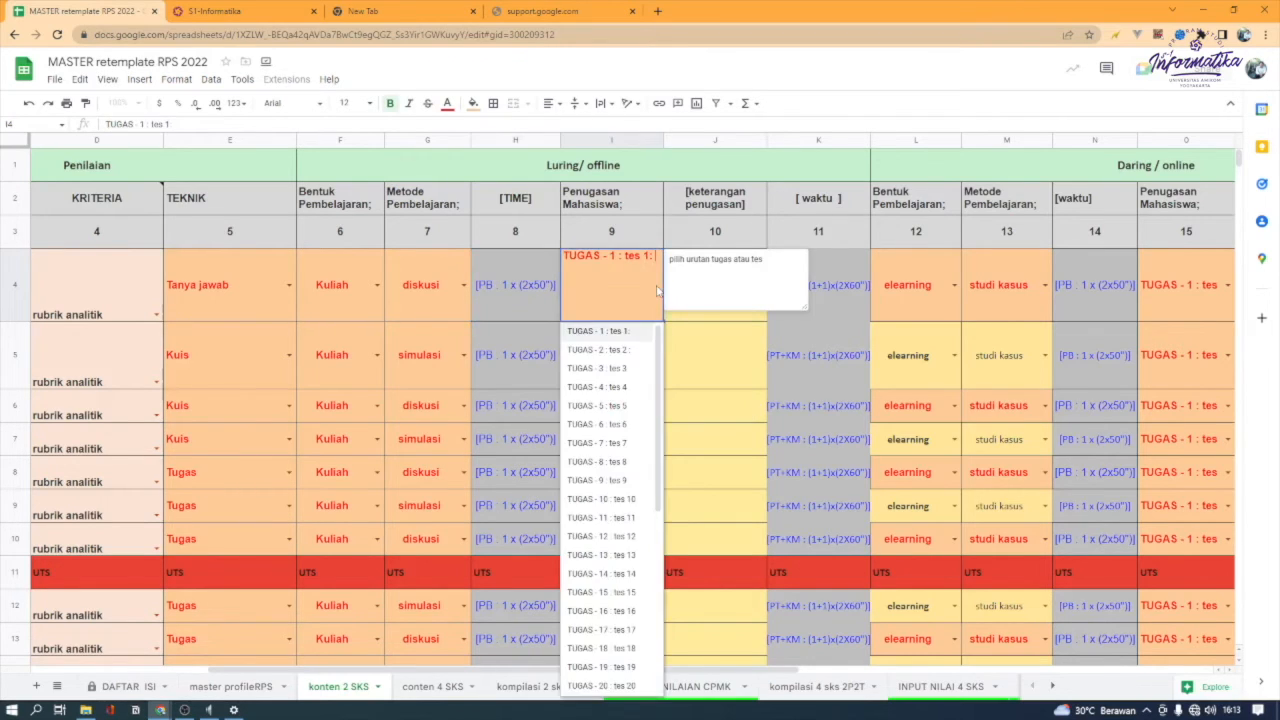
left_click(690, 318)
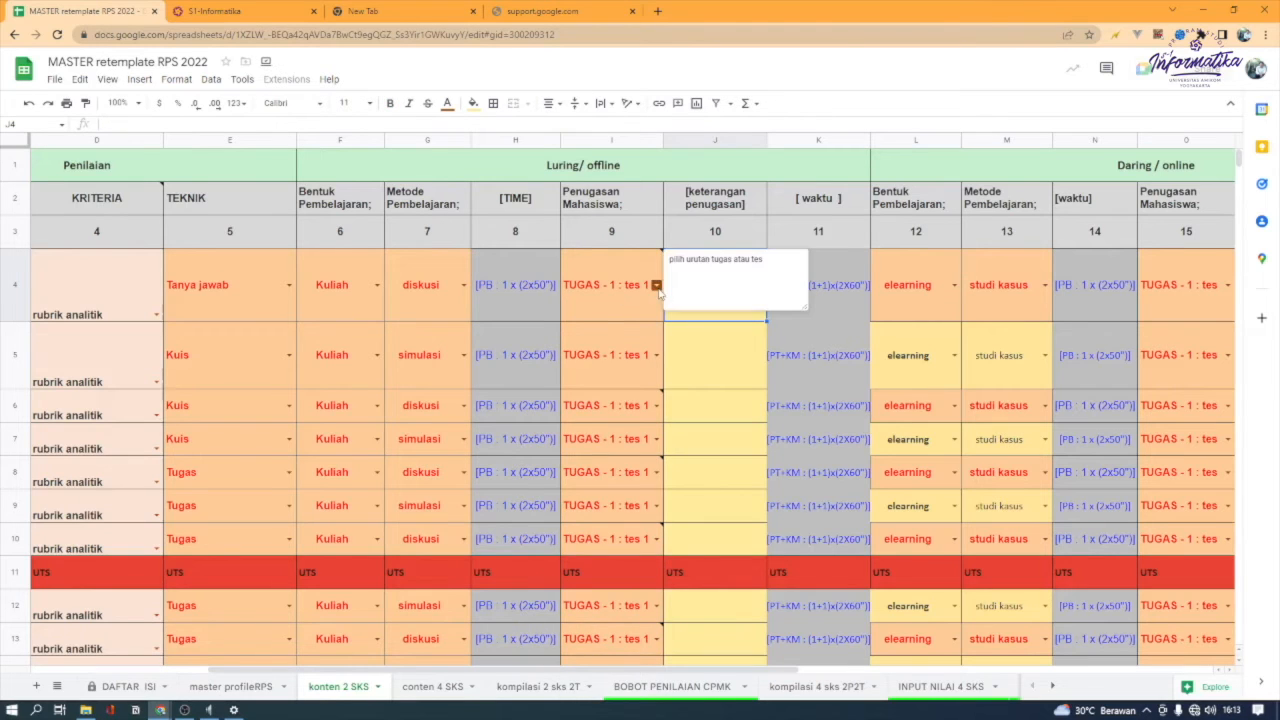
left_click(657, 286)
left_click(613, 350)
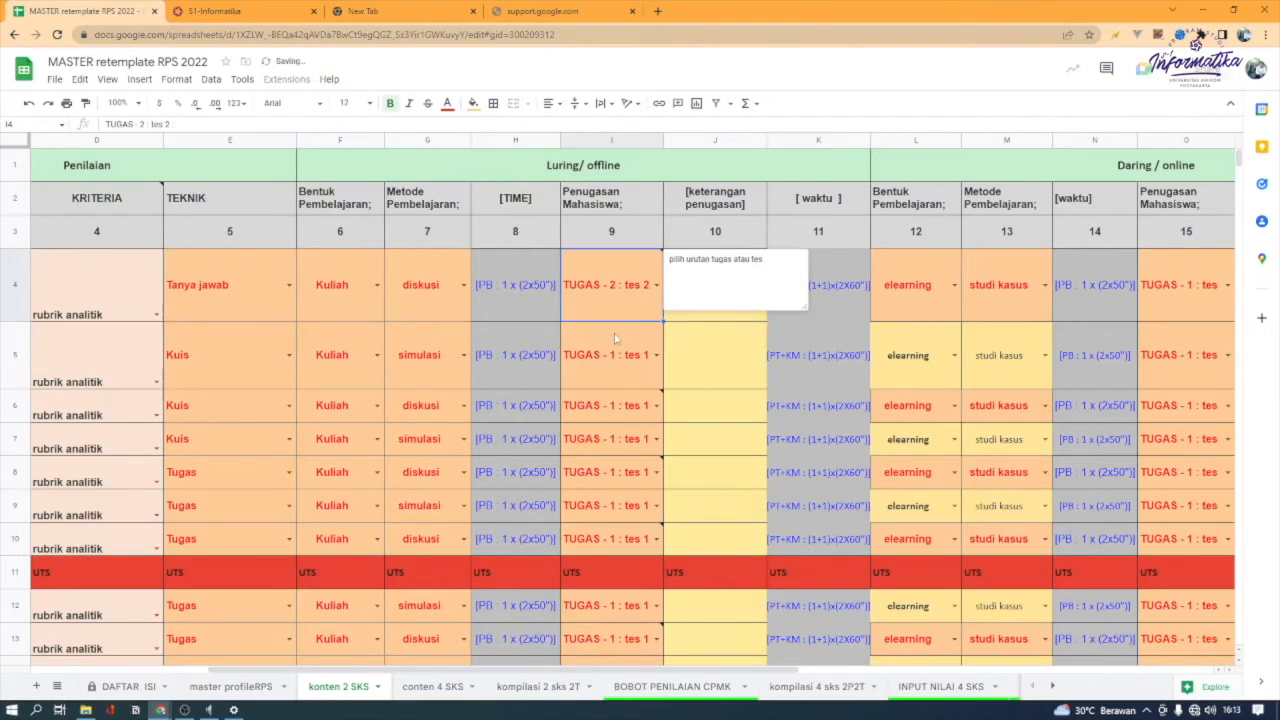
Set the week 1 Luring/offline Penugasan Mahasiswa to TUGAS - 1 : tes 1 and enter DOSEN MENANYAKAN LANGSUNG DI KELAS as its keterangan penugasan
left_click(656, 288)
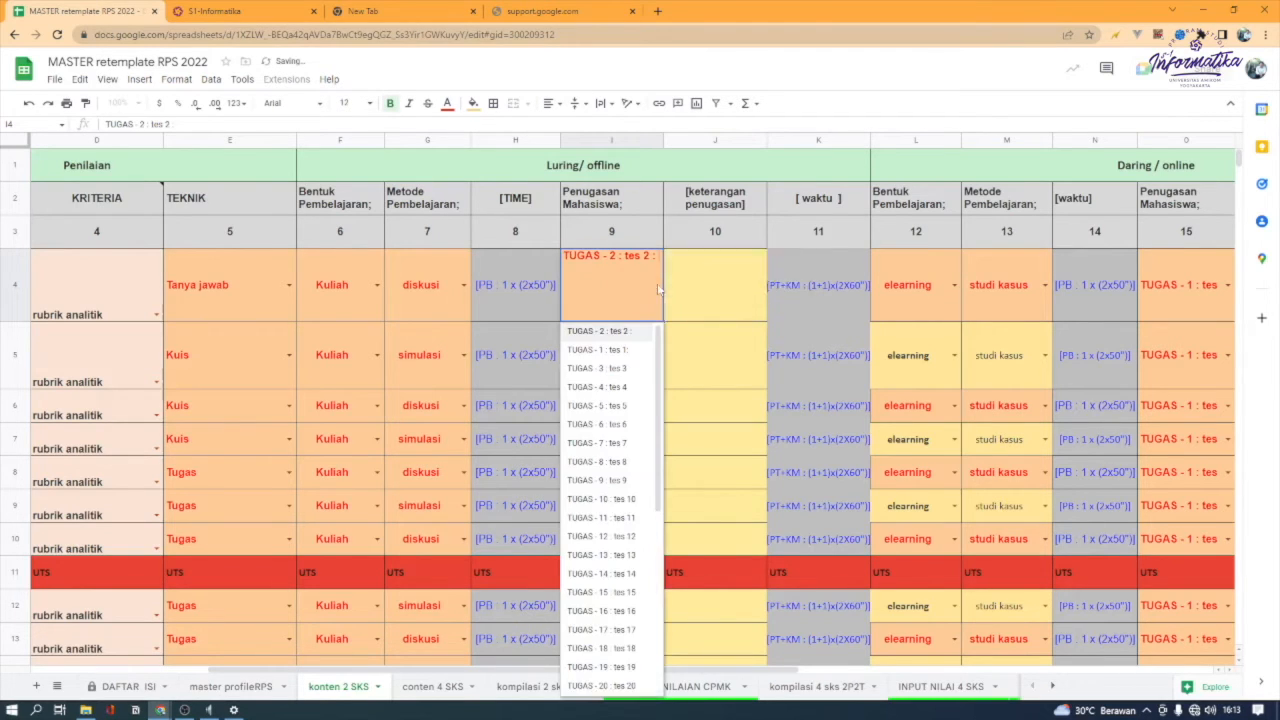
left_click(610, 350)
left_click(713, 318)
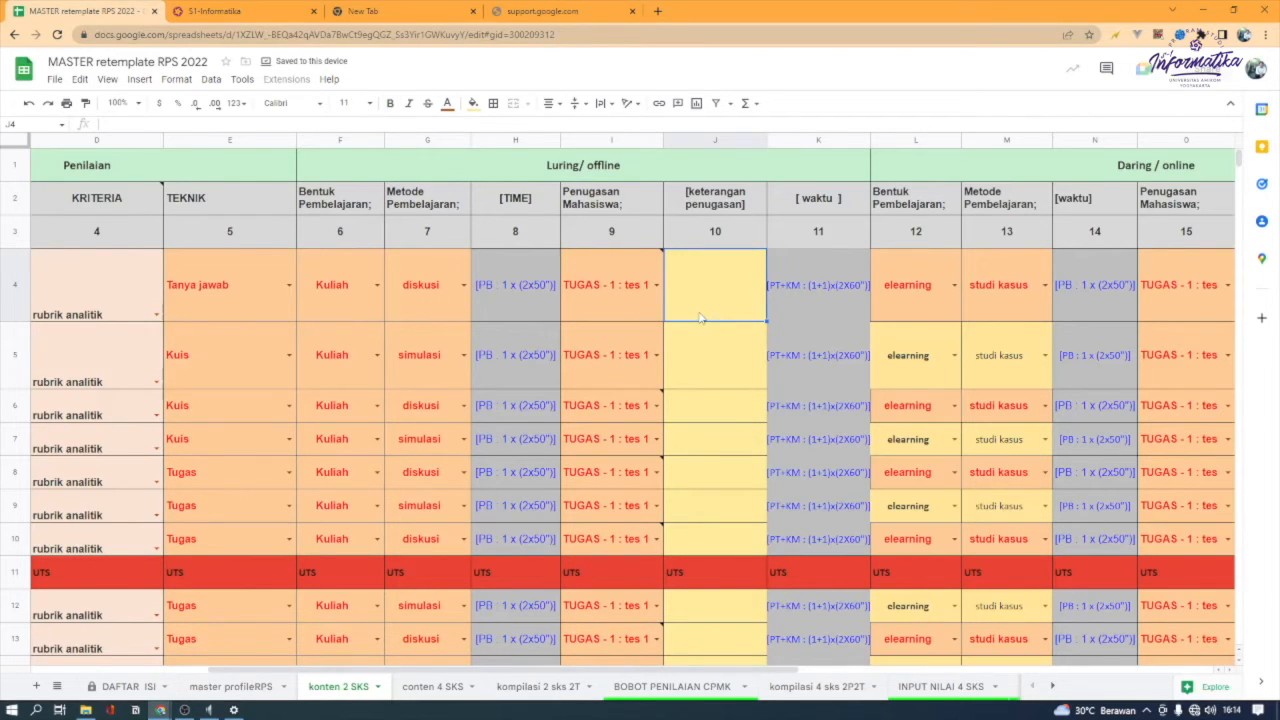
mouse_move(520, 676)
left_mouse_down()
mouse_move(325, 675)
mouse_move(515, 676)
left_mouse_up()
type("DOSEN")
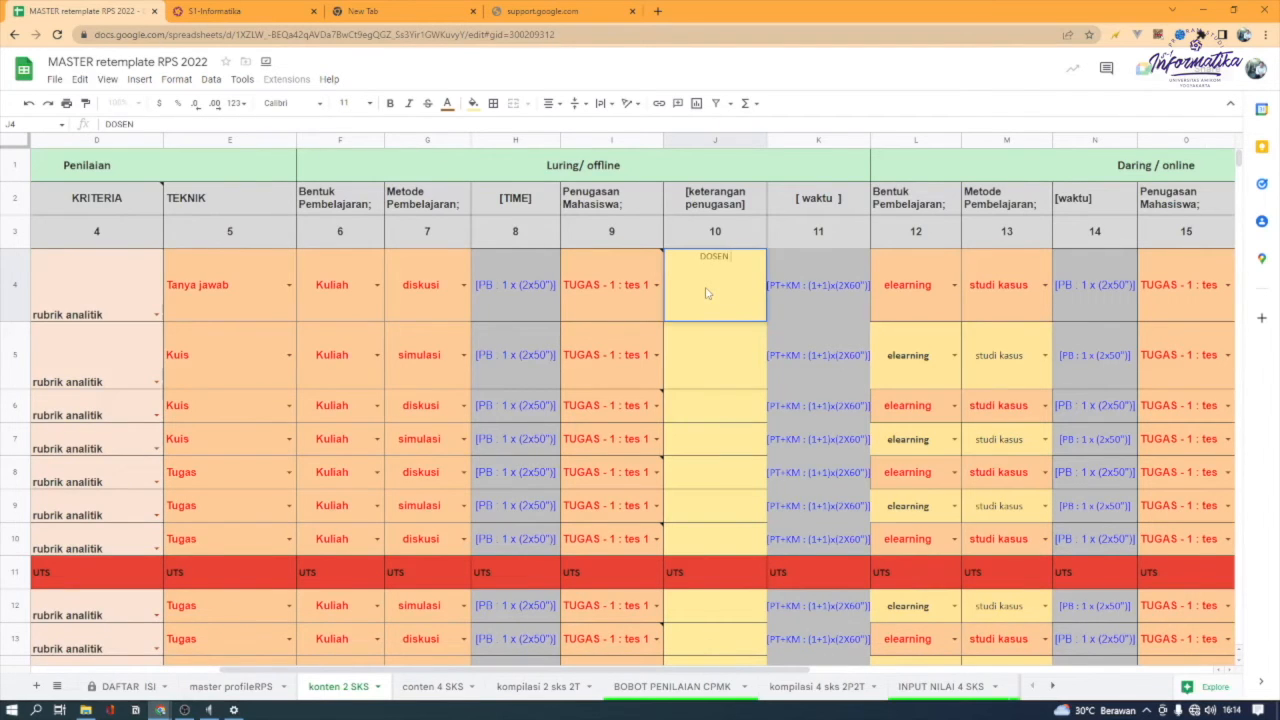
type(" MENANYAKAN LANGSUNG DI KELAS")
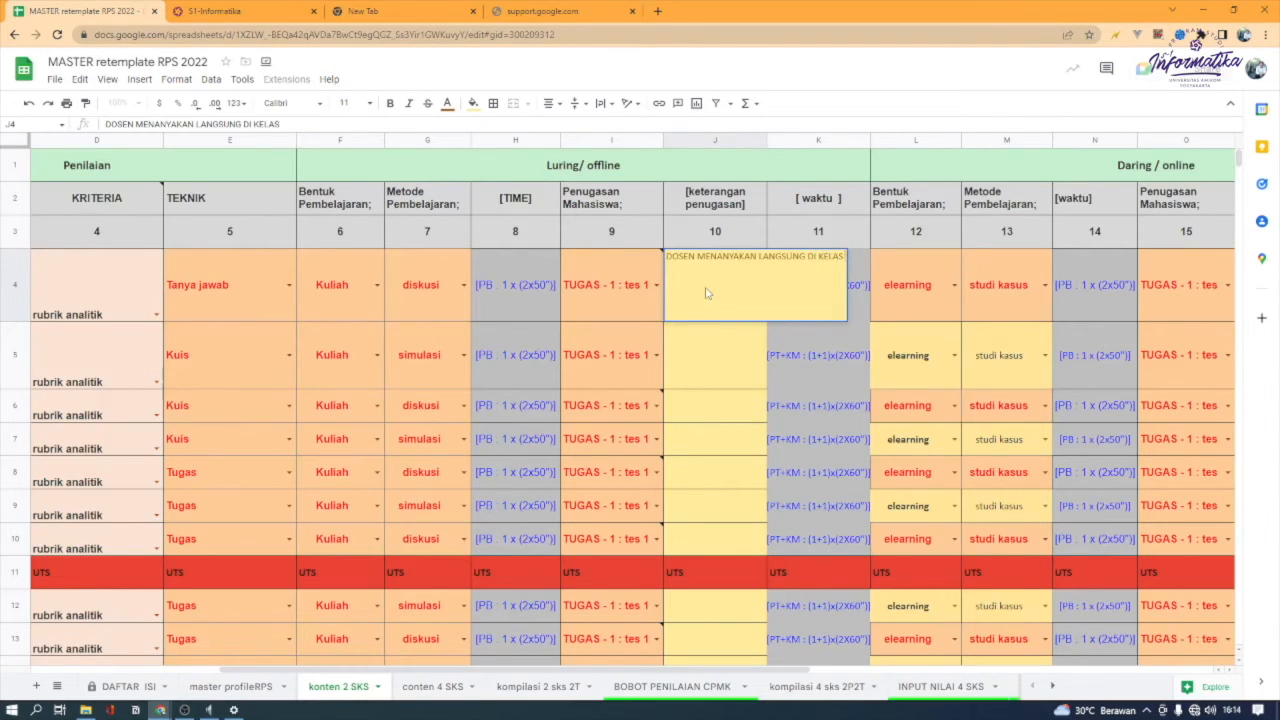
key("Return")
Extend the week 1 keterangan penugasan with ", MINIMAL 3 MHS YANG MENJAWAB"
left_click(707, 292)
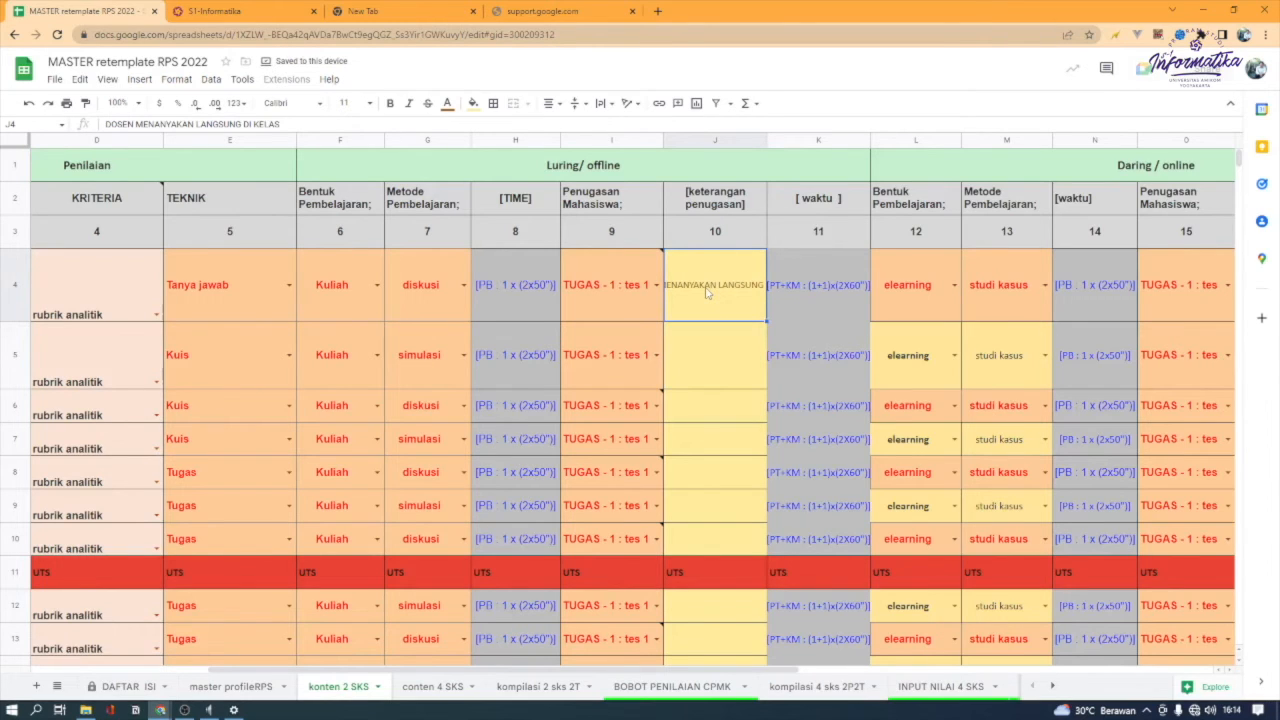
double_click(707, 292)
type(",")
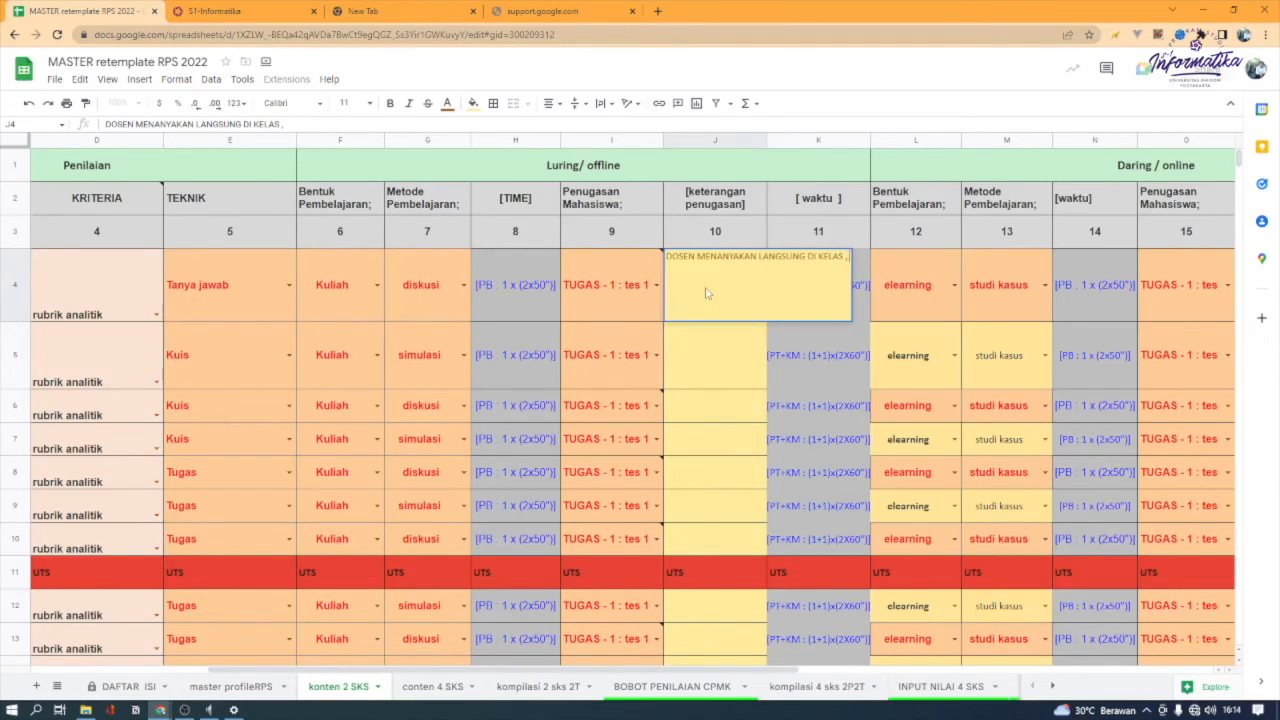
type(" MINIMAL 3")
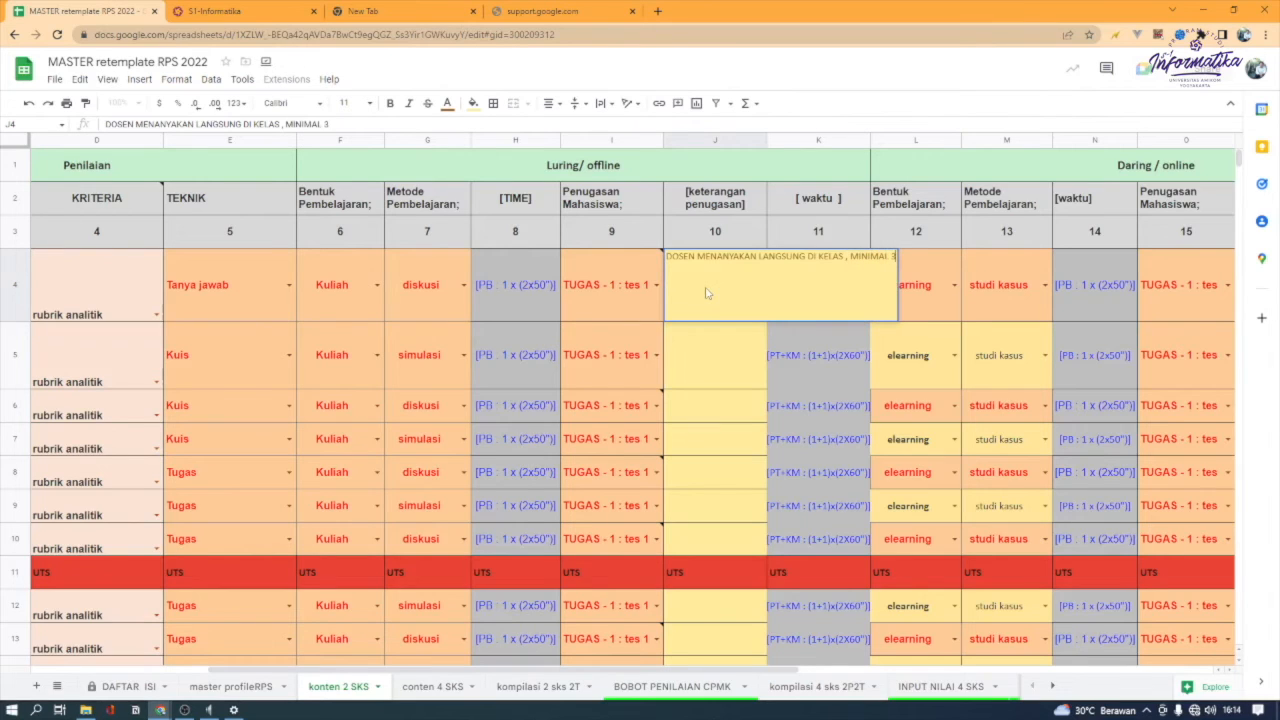
type(" MHS YANG MENJAWAB")
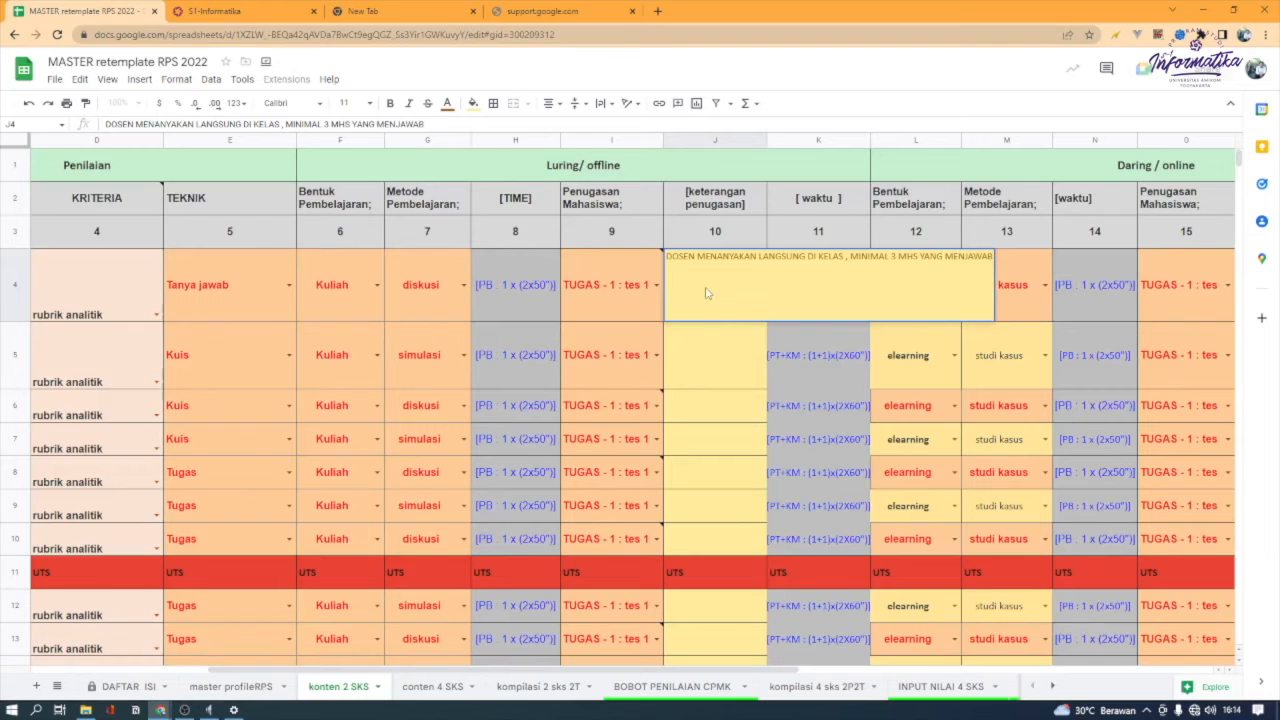
key("Return")
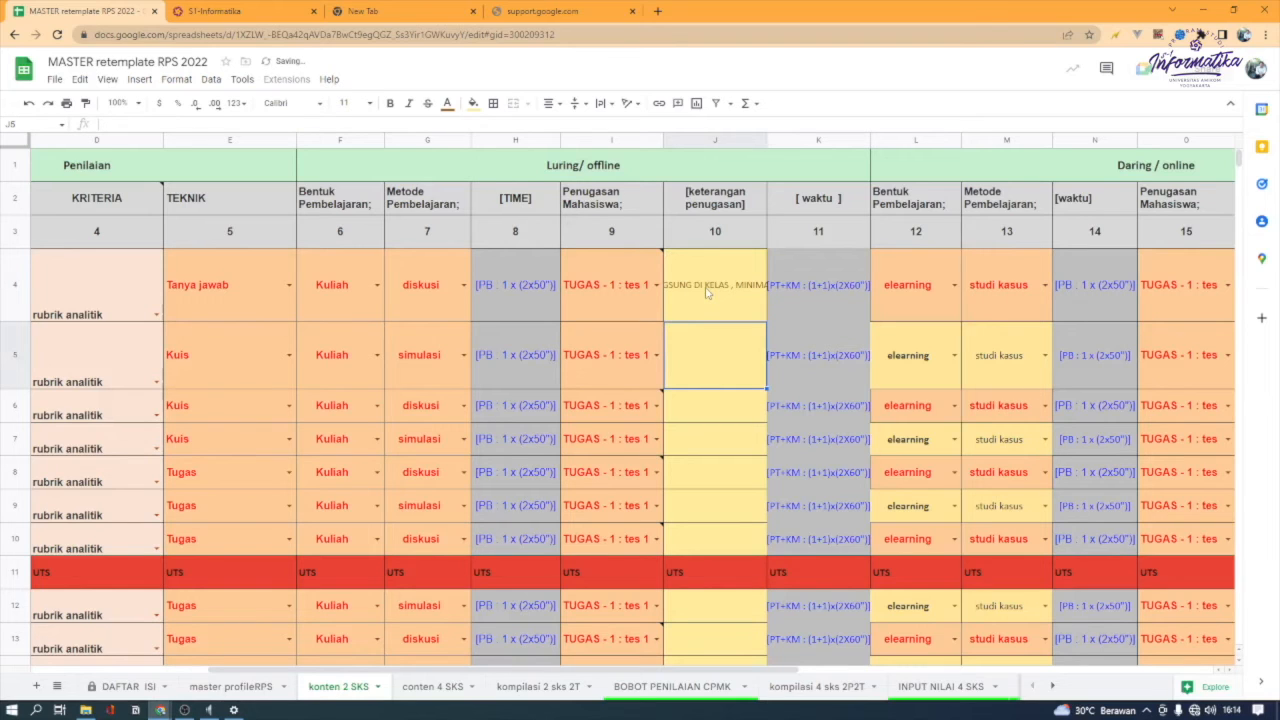
Examine the week 1 Daring/online section and the options available for its Bentuk Pembelajaran
left_click(818, 302)
left_click_drag(563, 671, 753, 672)
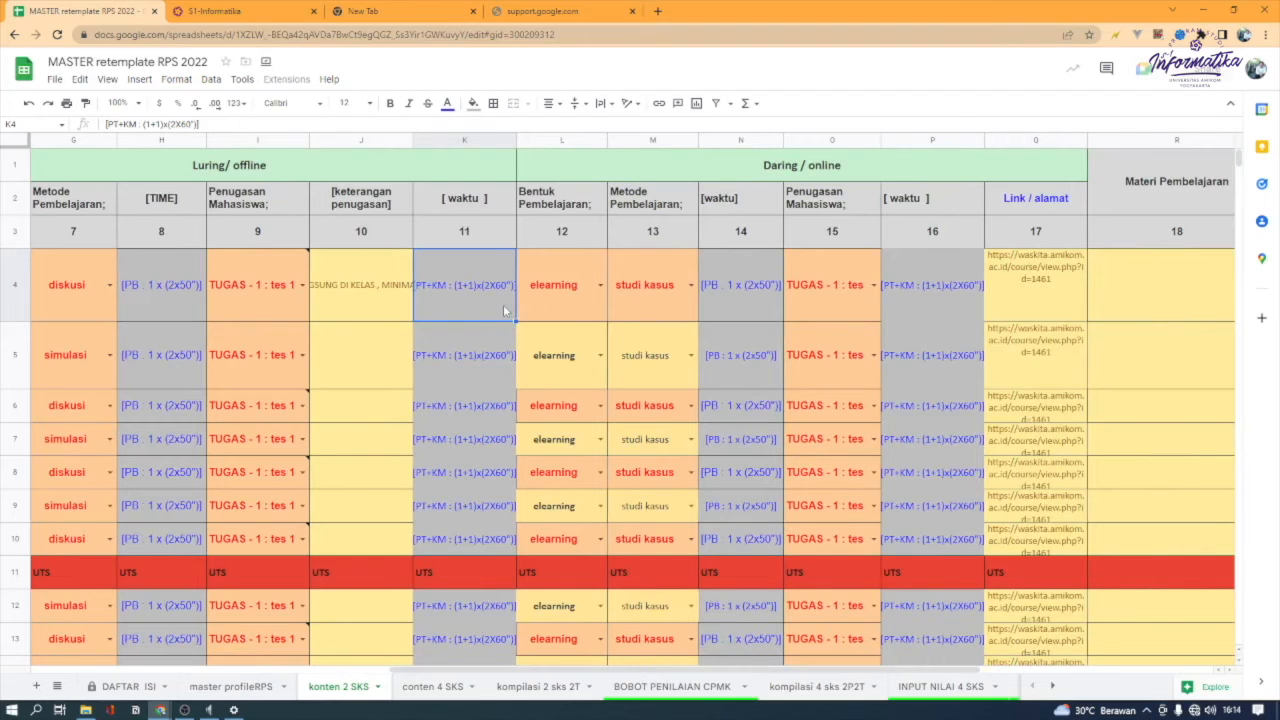
left_click(560, 300)
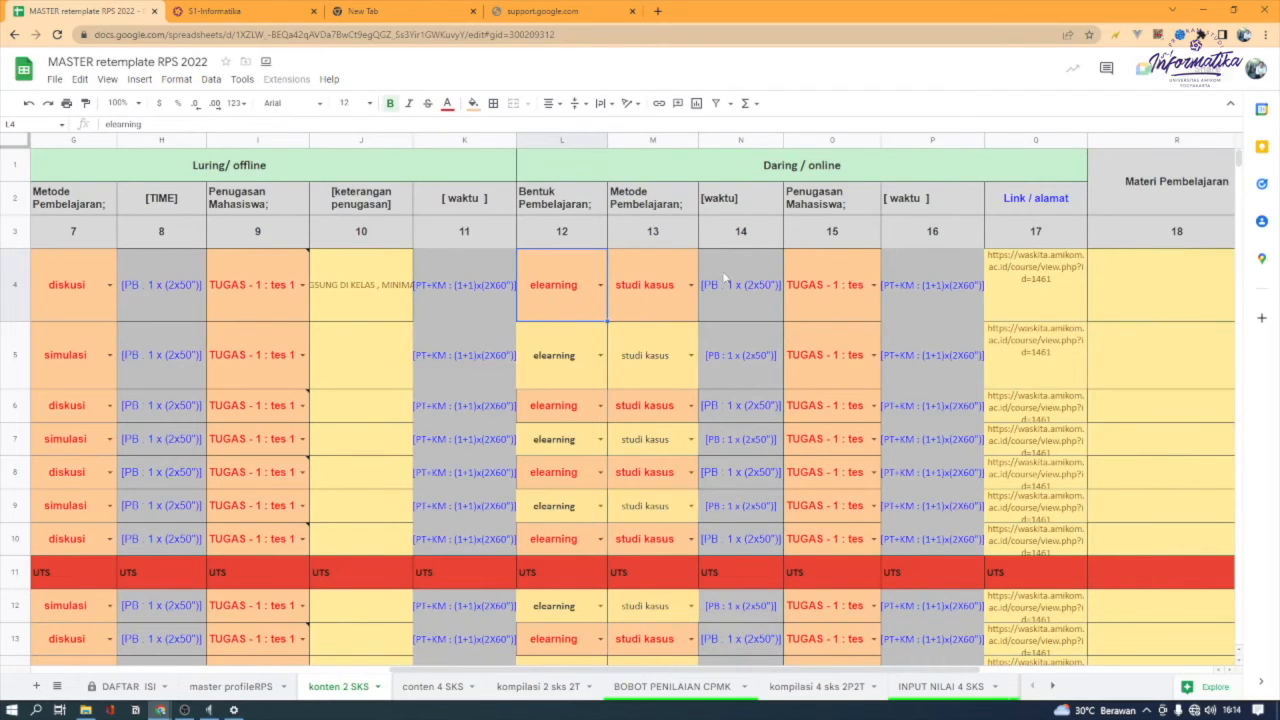
left_click_drag(479, 671, 638, 673)
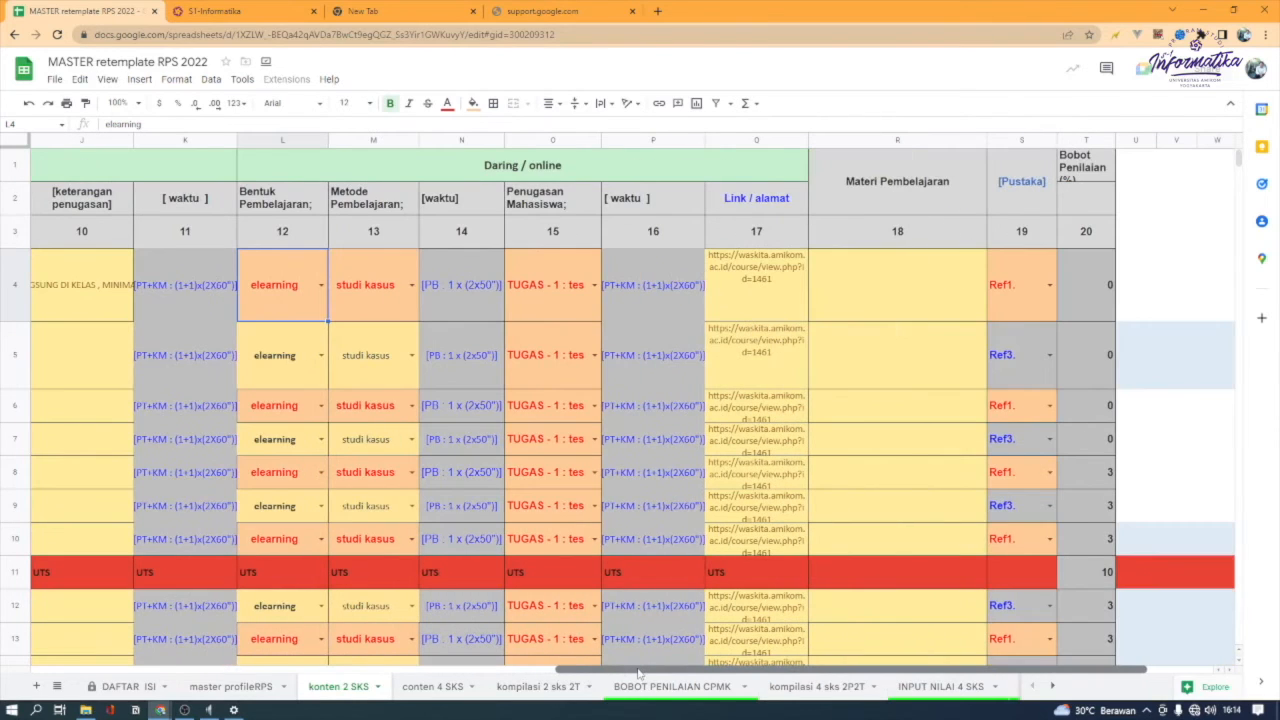
left_click(321, 291)
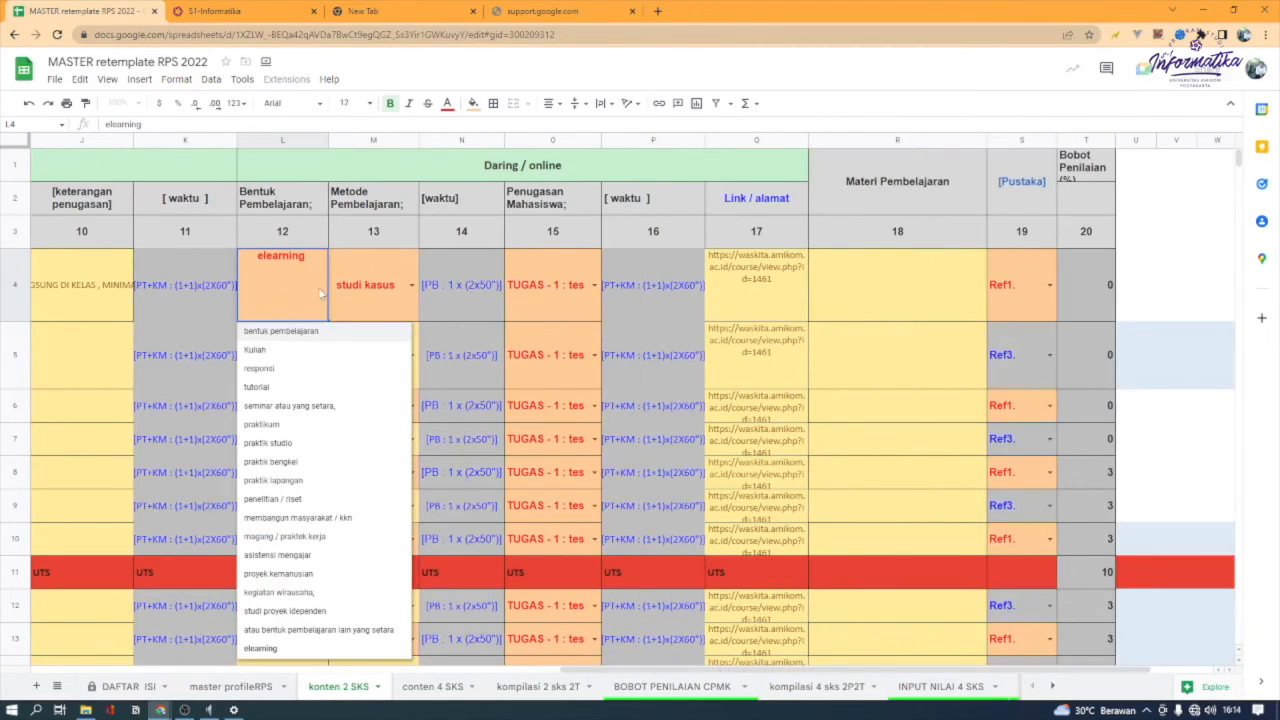
left_click(77, 316)
left_click(321, 287)
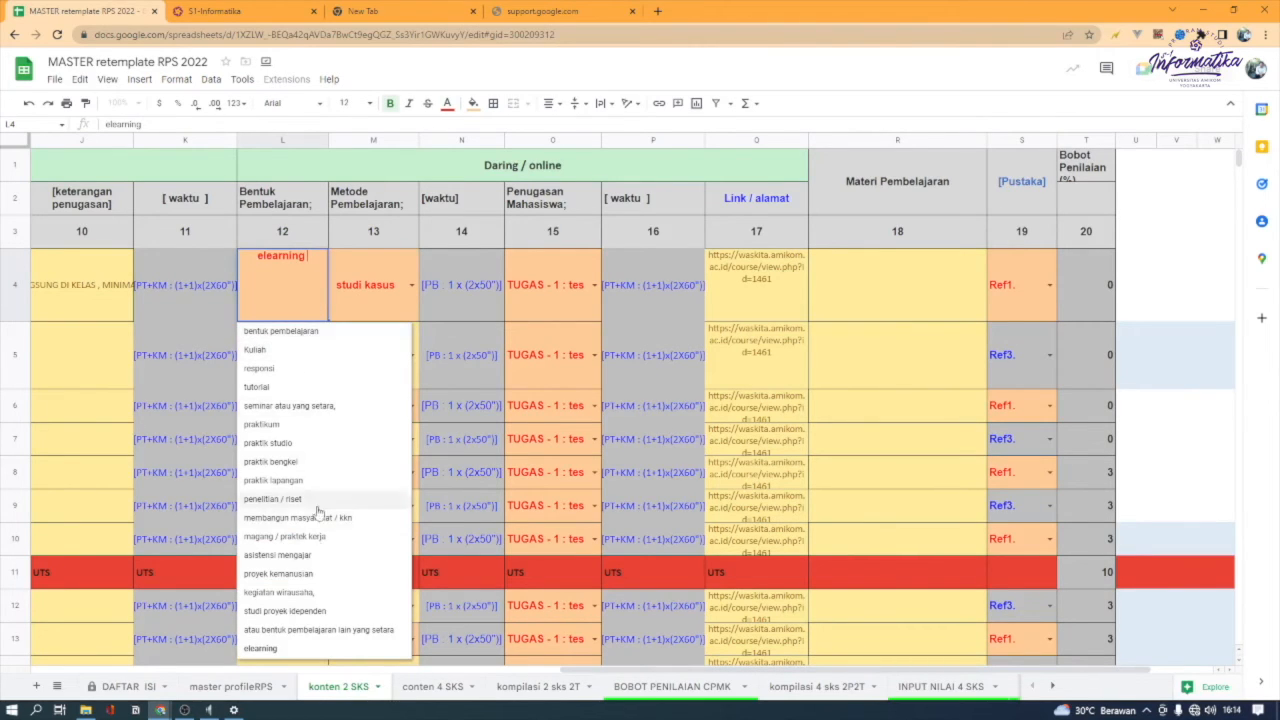
left_click(396, 298)
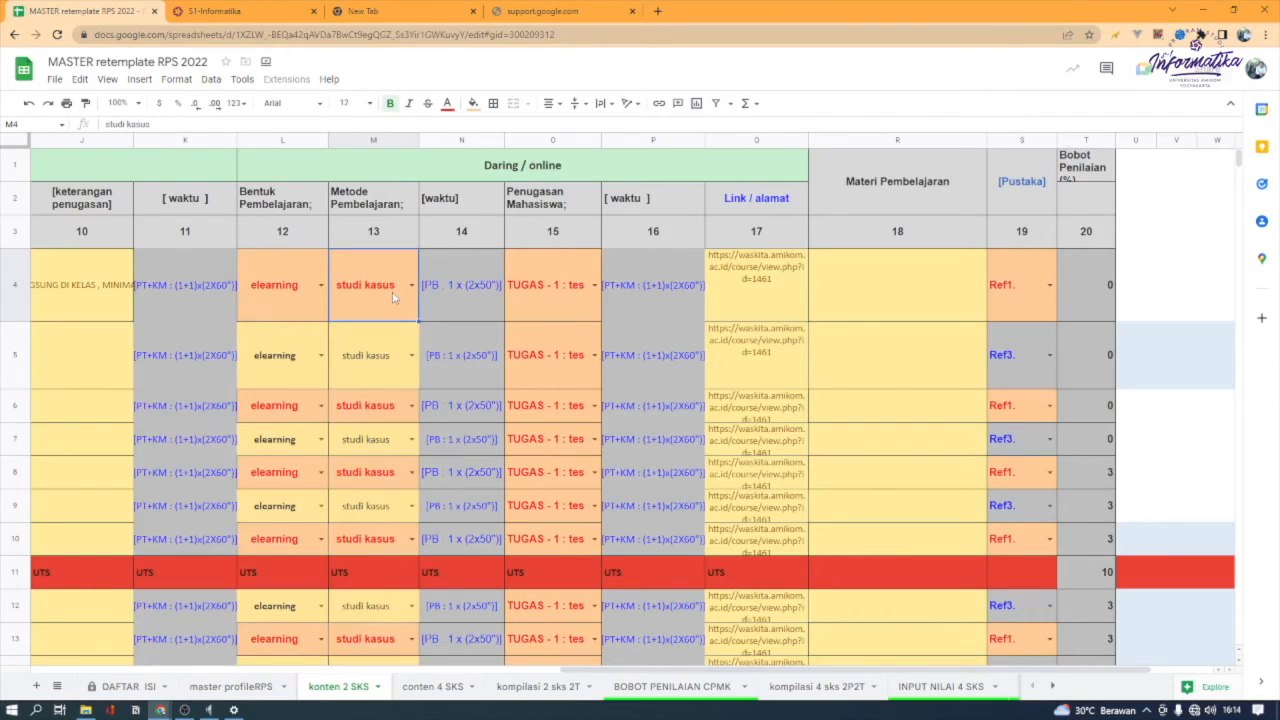
Choose studi kasus as the week 1 Daring/online Metode Pembelajaran and check the Penugasan Mahasiswa options and link
left_click(410, 286)
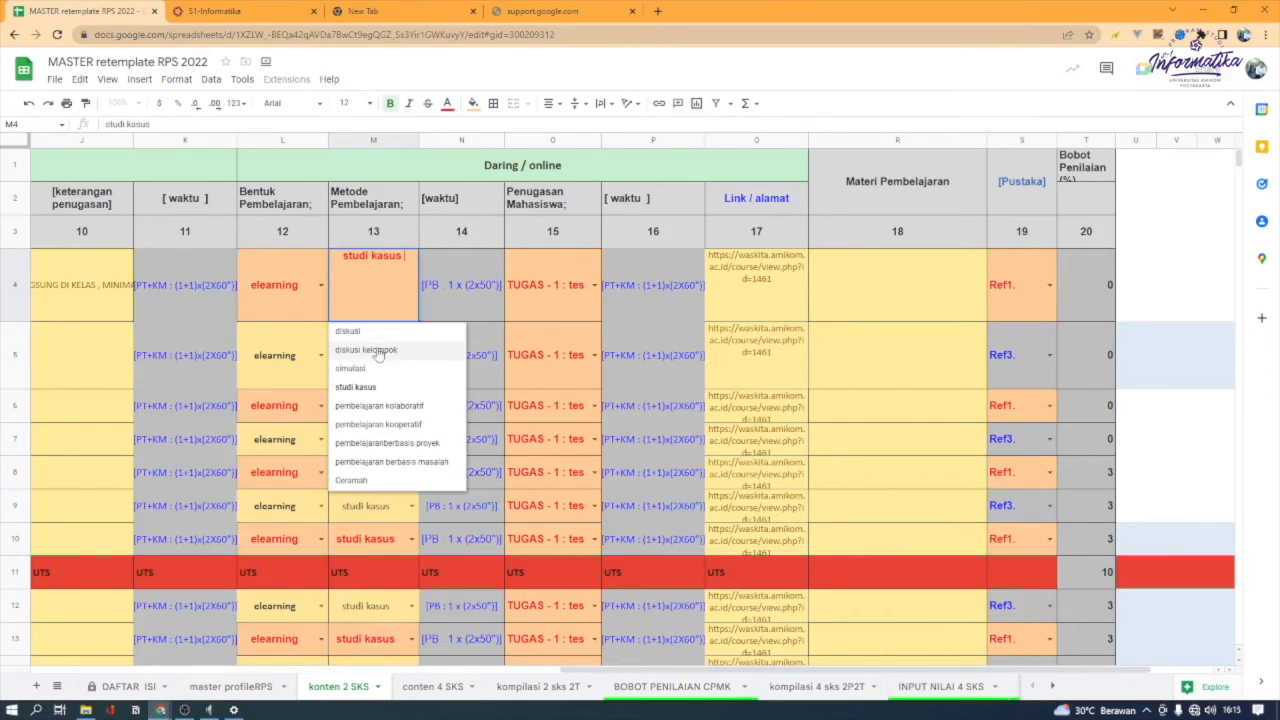
left_click(376, 388)
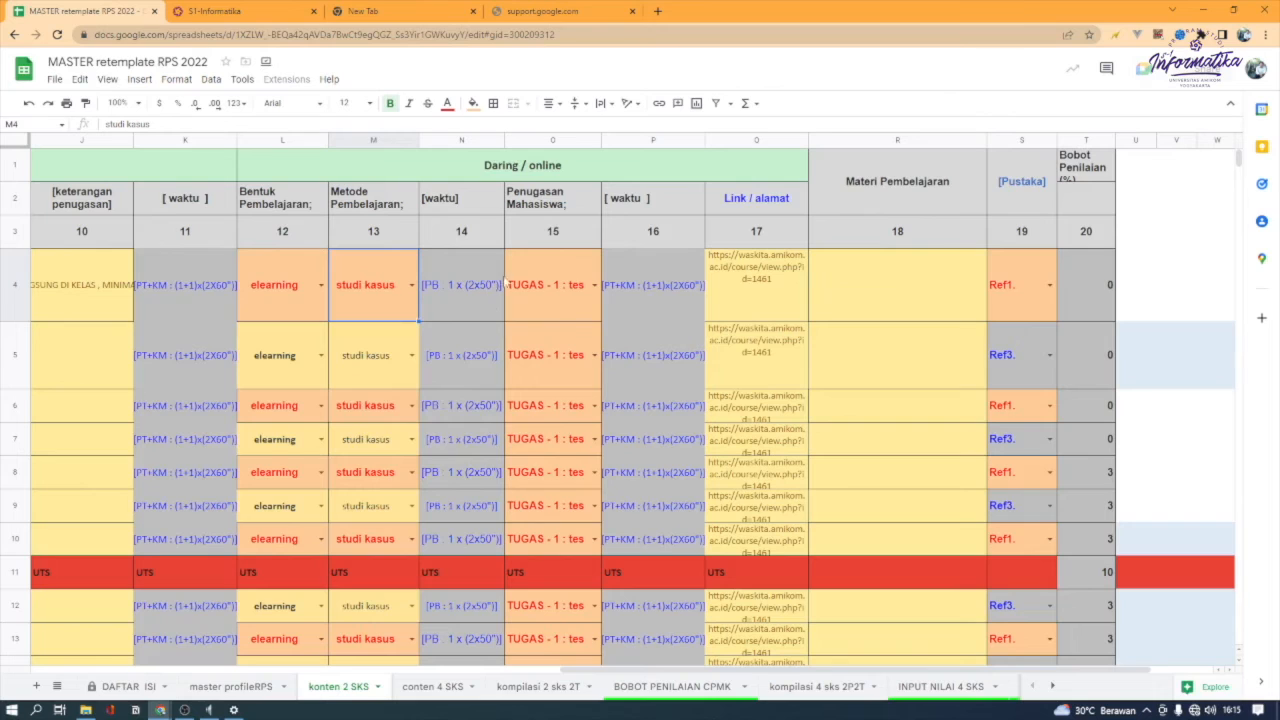
left_click(594, 286)
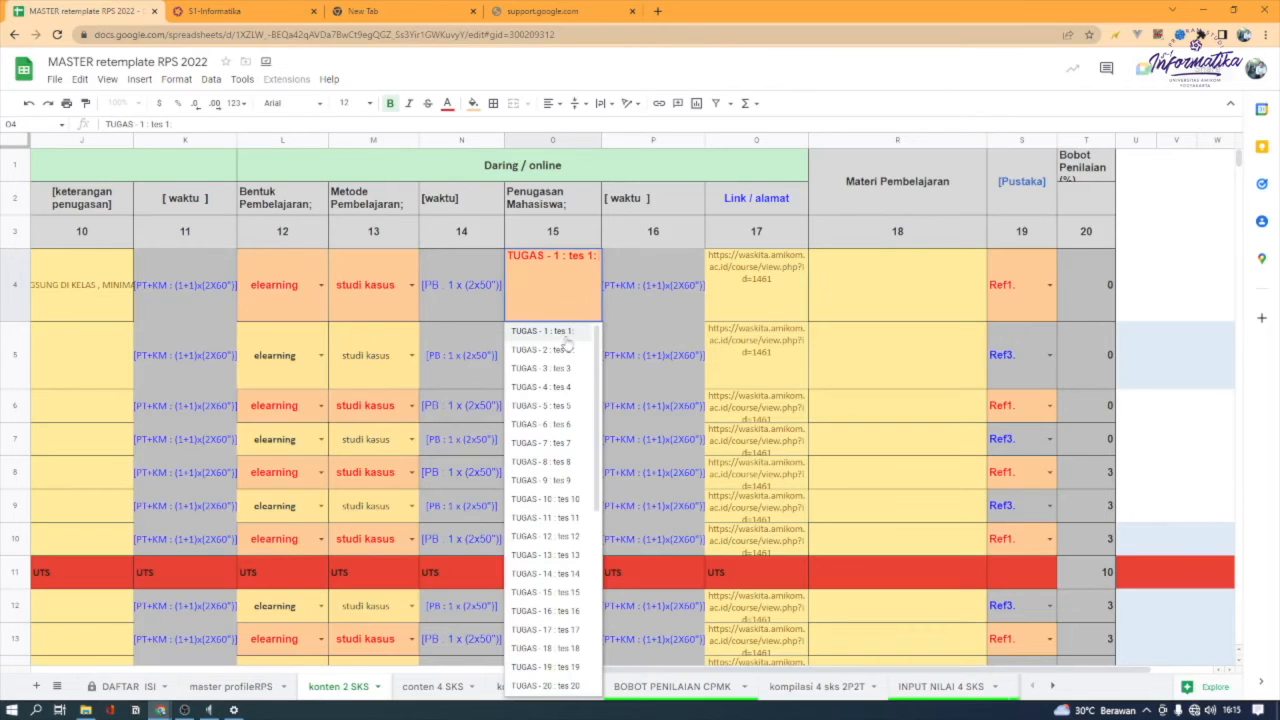
left_click(757, 302)
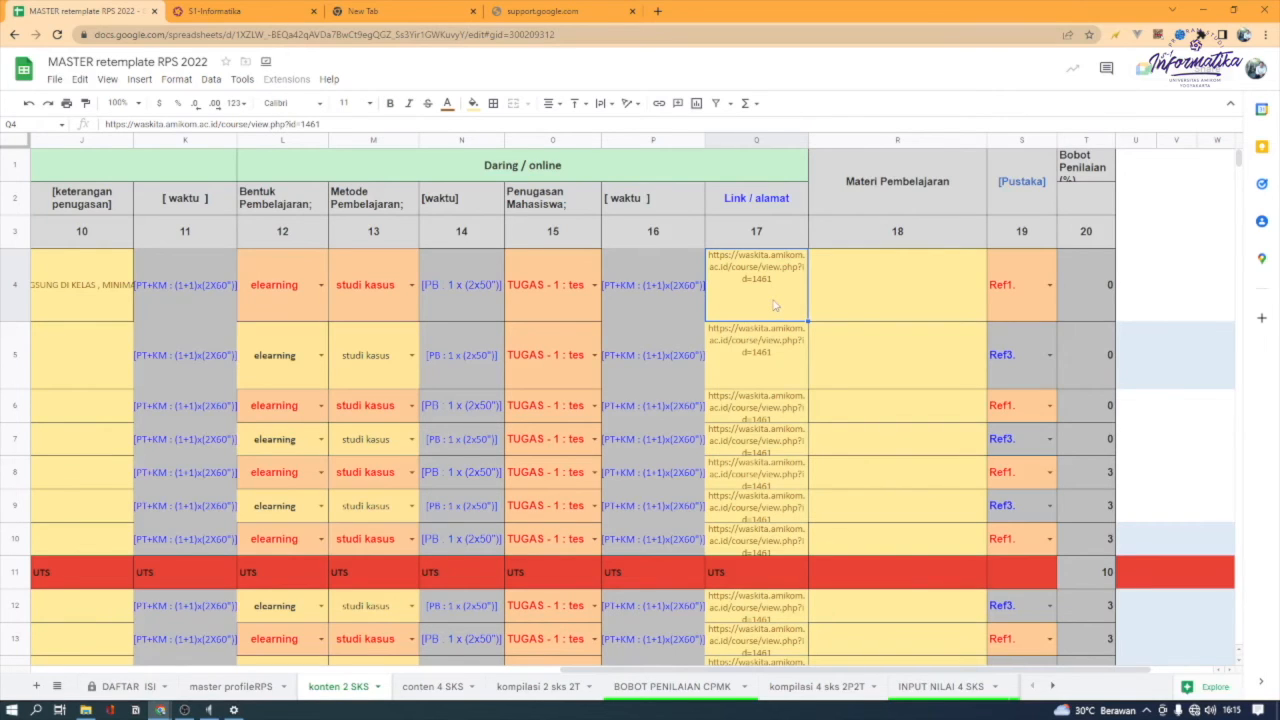
Enter "TEKNOLOGI," as the week 1 Materi Pembelajaran
left_click(898, 282)
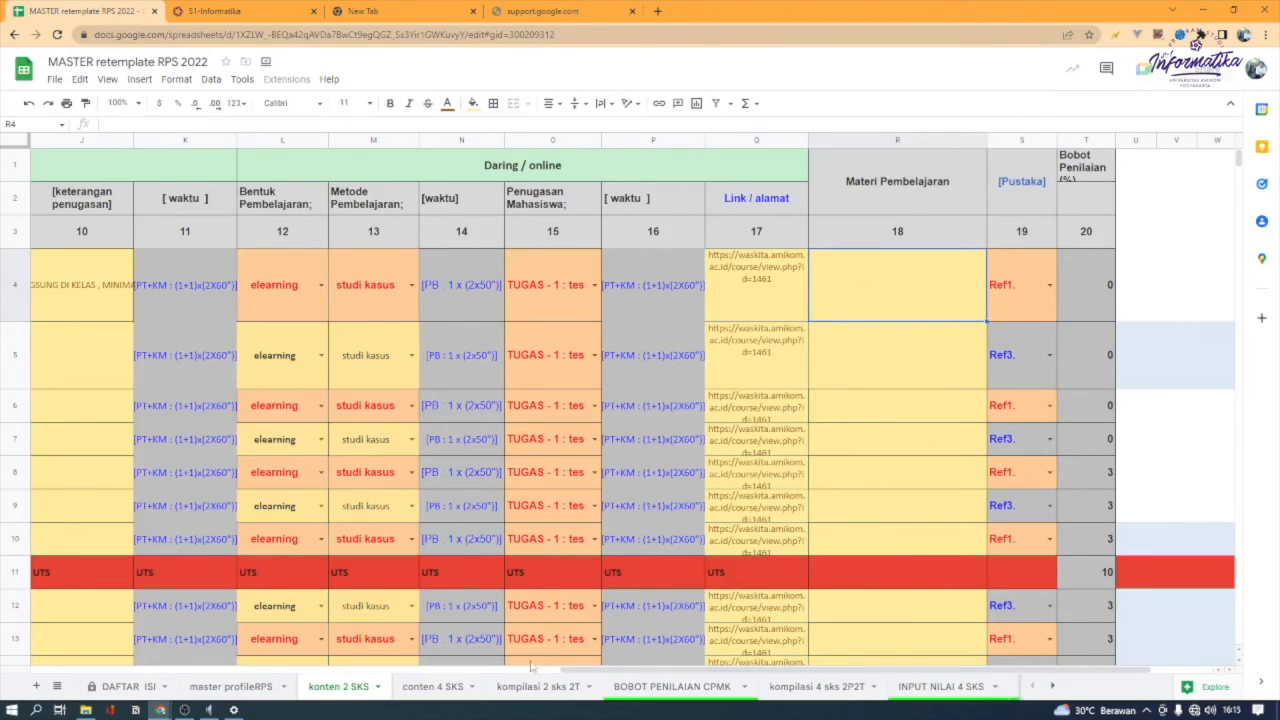
left_click_drag(600, 670, 755, 668)
left_click_drag(680, 240, 703, 271)
left_click(699, 286)
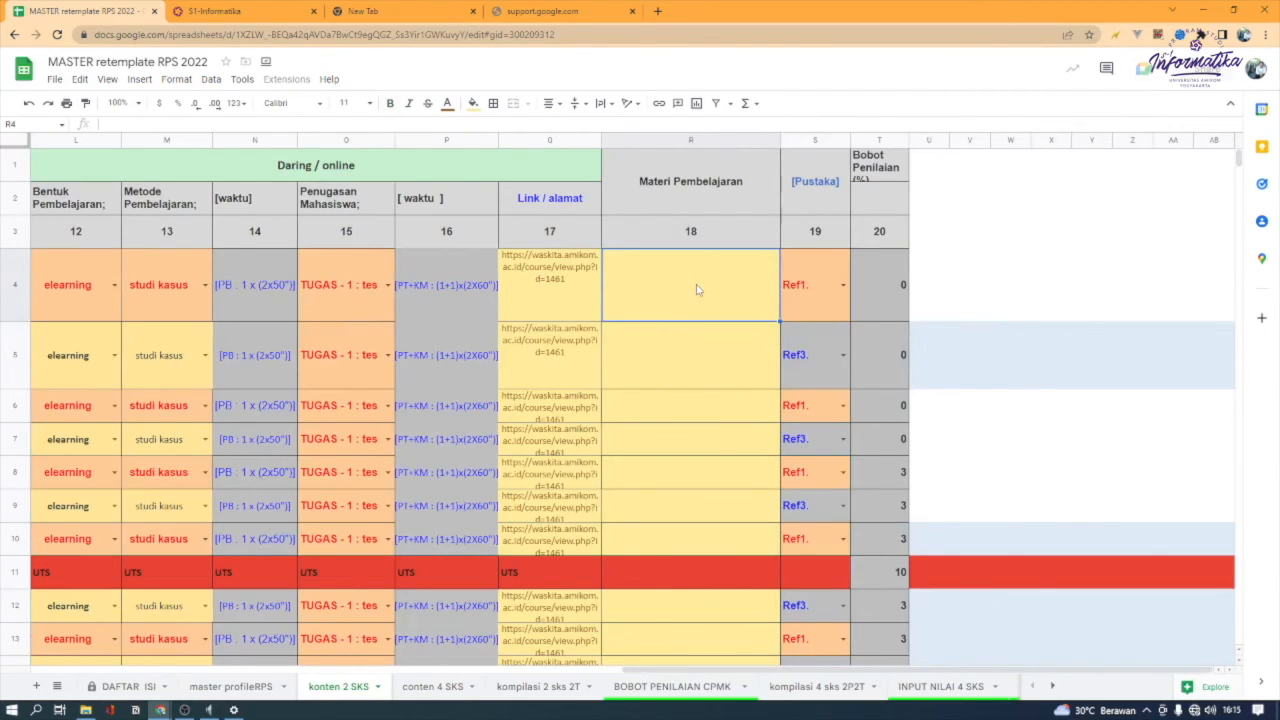
type("TEKN")
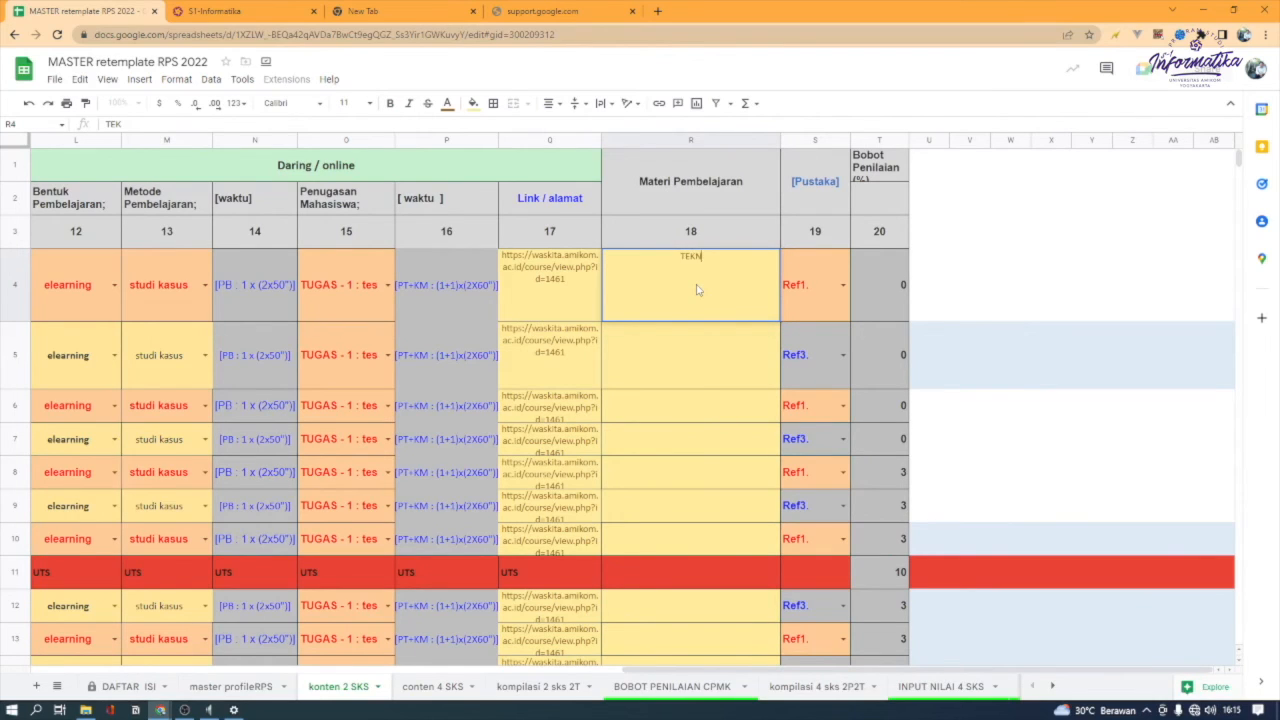
type("OLOGI,")
Set the week 1 Pustaka to Ref2. and check the source of its Bobot Penilaian
left_click(835, 293)
left_click(842, 290)
key("Down")
key("Return")
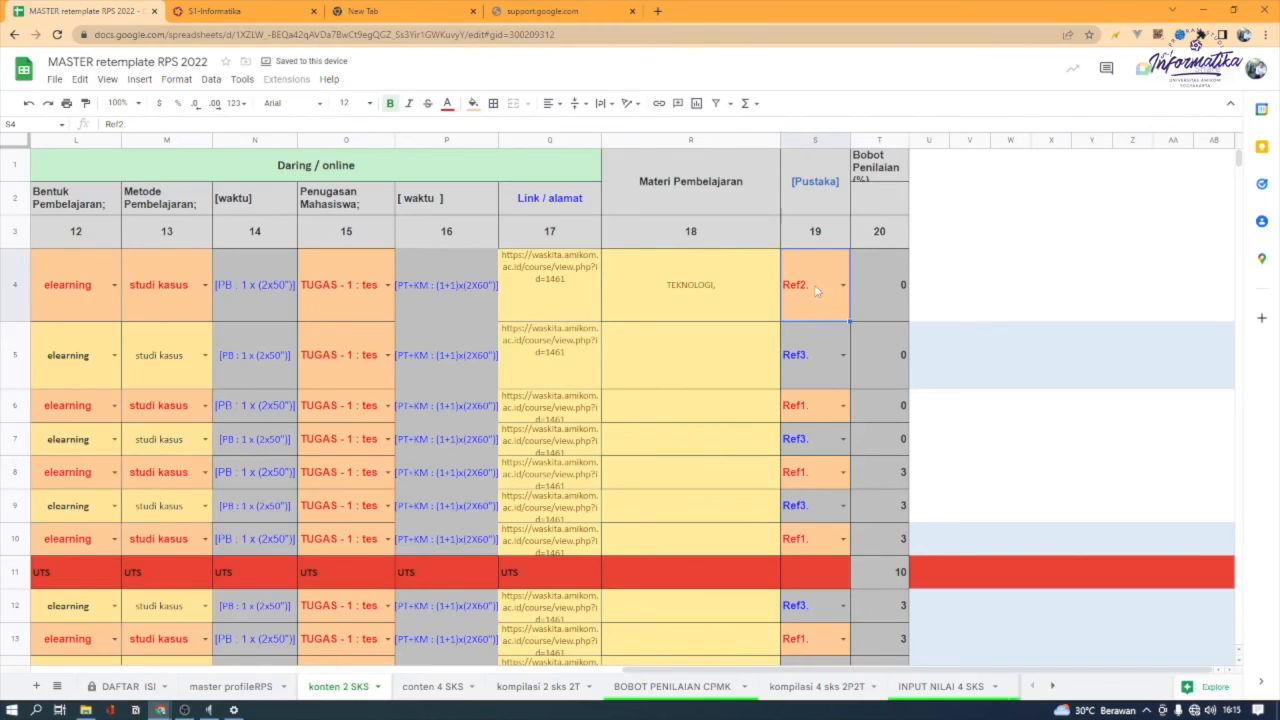
left_click(878, 287)
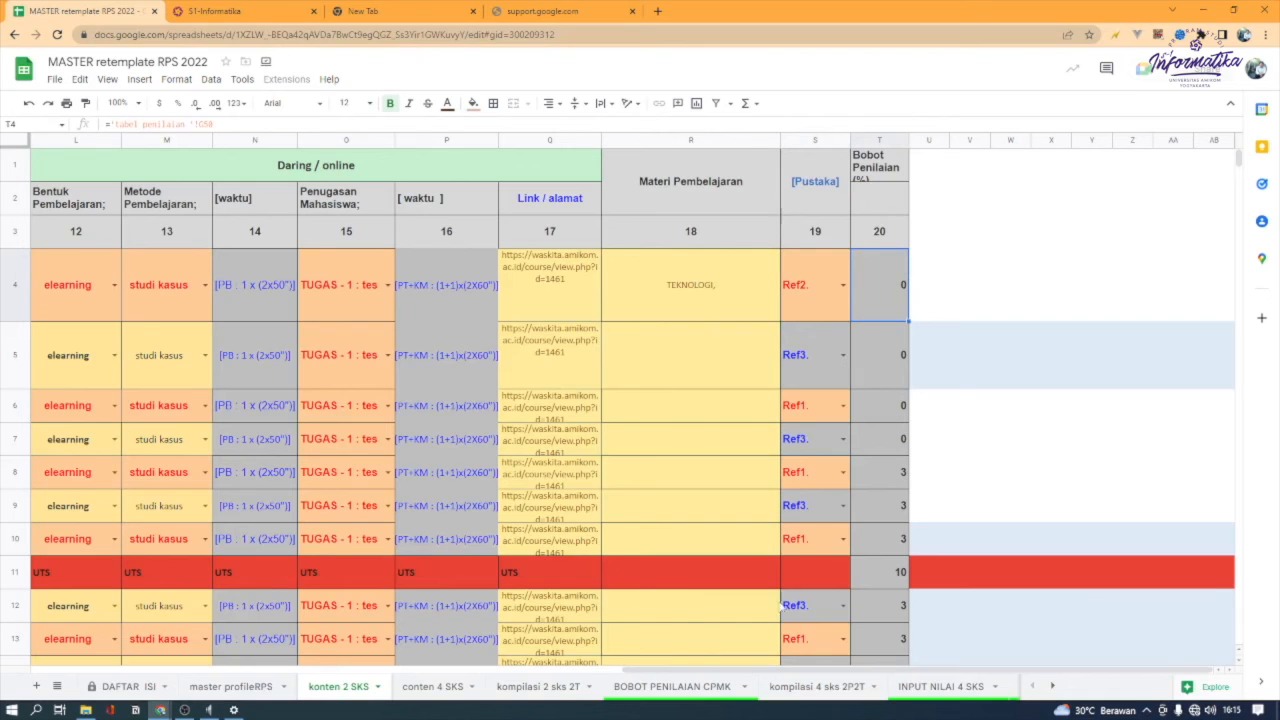
Paste the copied Sub-CPMK entries, SCPMK 1393801 through SCPMK 1392706, into the Kemampuan akhir cells for weeks 1 to 7
left_click_drag(694, 671, 2, 673)
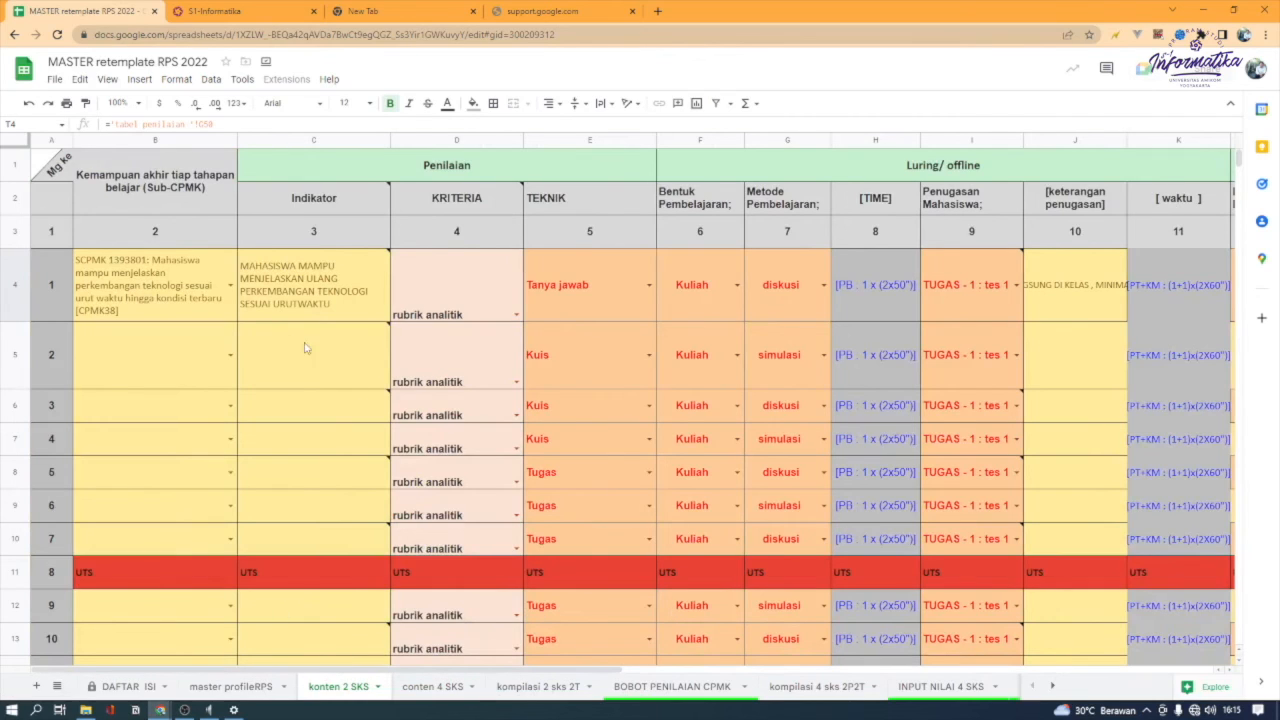
left_click(177, 368)
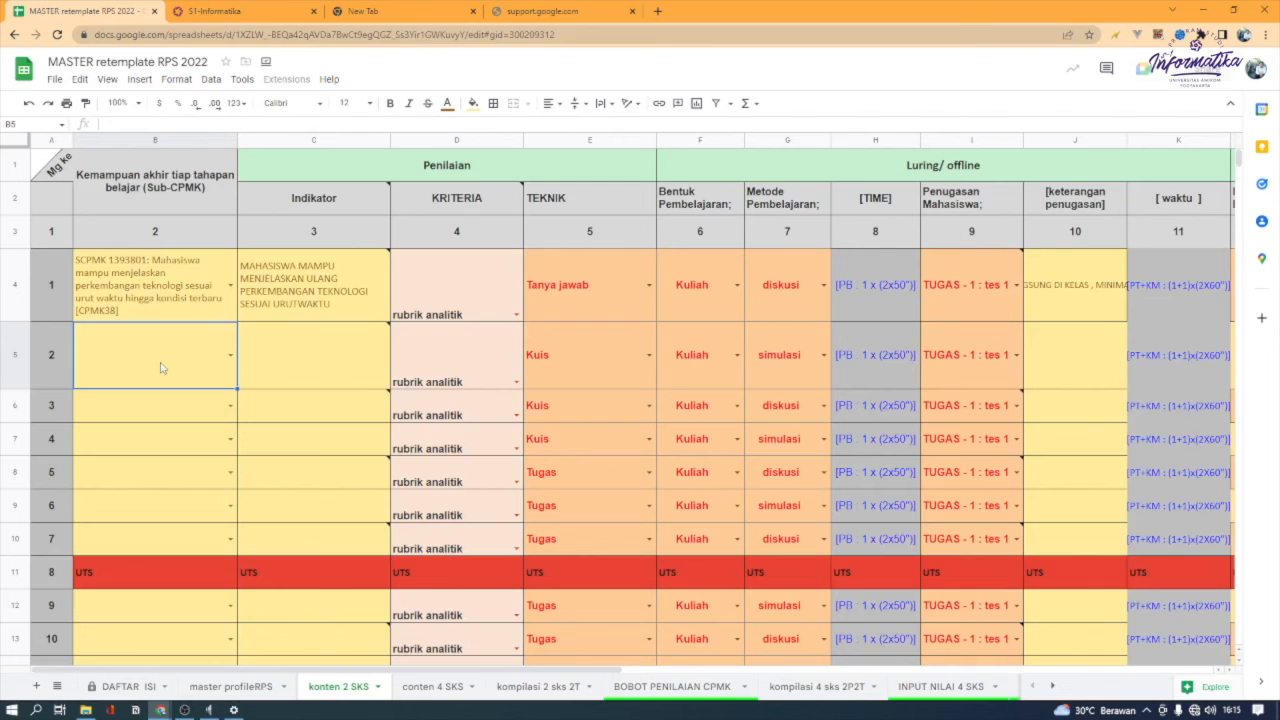
scroll(445, 458, "down", 3)
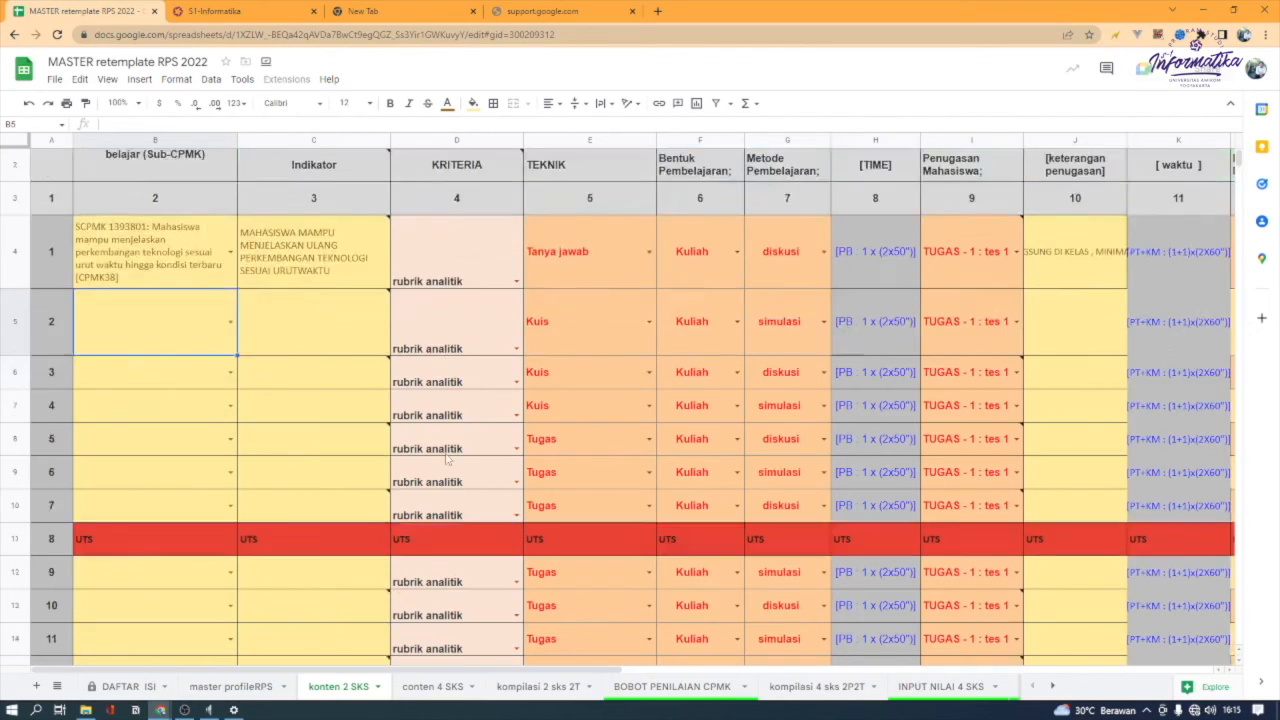
scroll(445, 458, "up", 3)
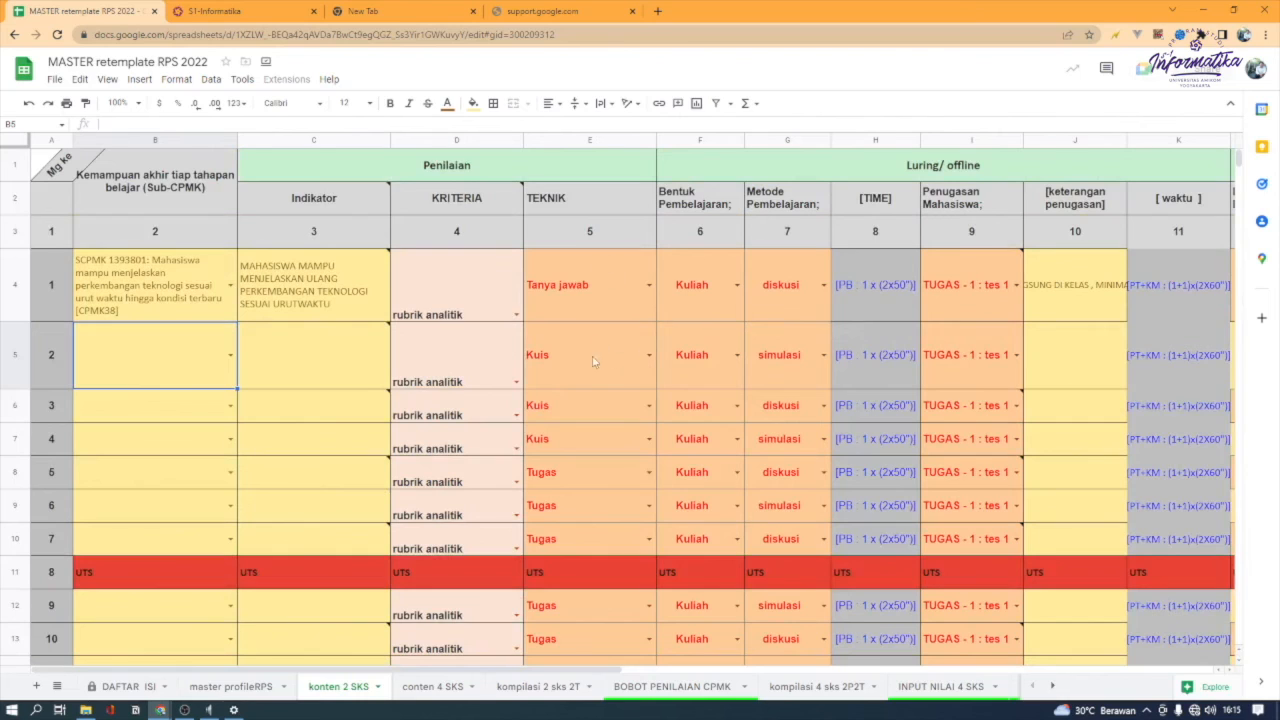
scroll(569, 390, "down", 1)
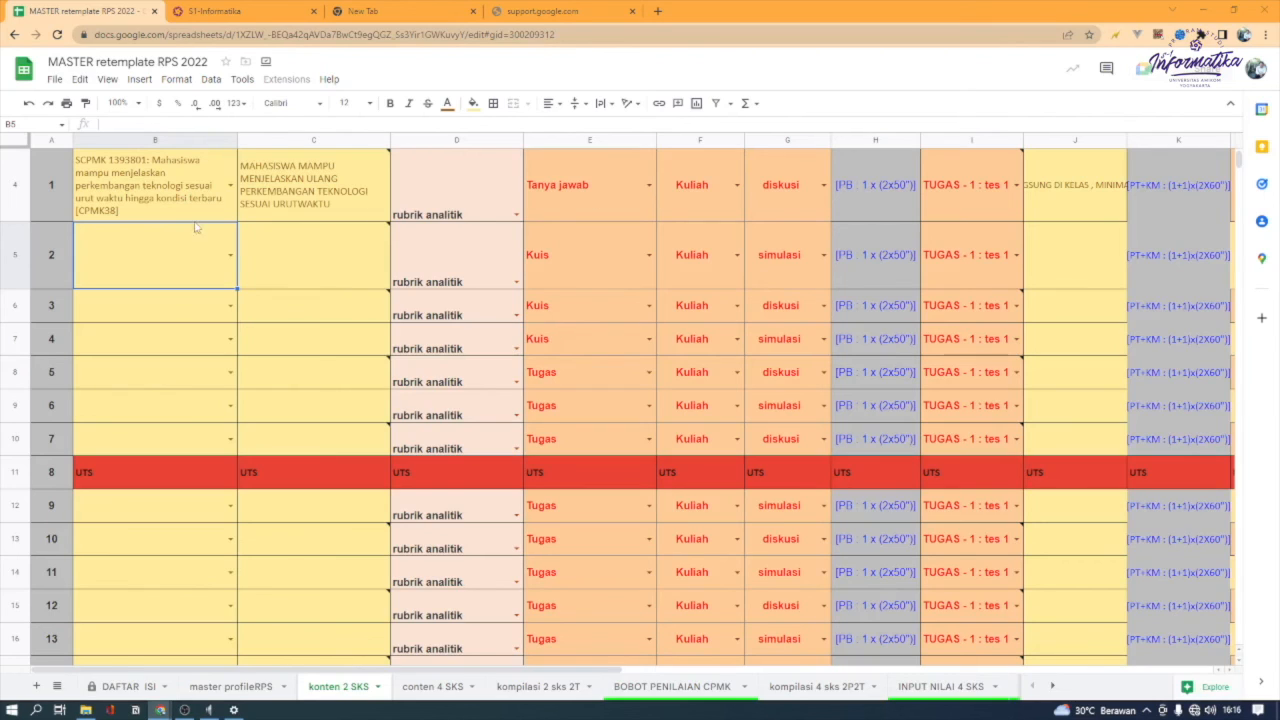
left_click(136, 209)
key("ctrl+v")
scroll(160, 229, "down", 3)
scroll(168, 235, "up", 2)
scroll(168, 235, "up", 2)
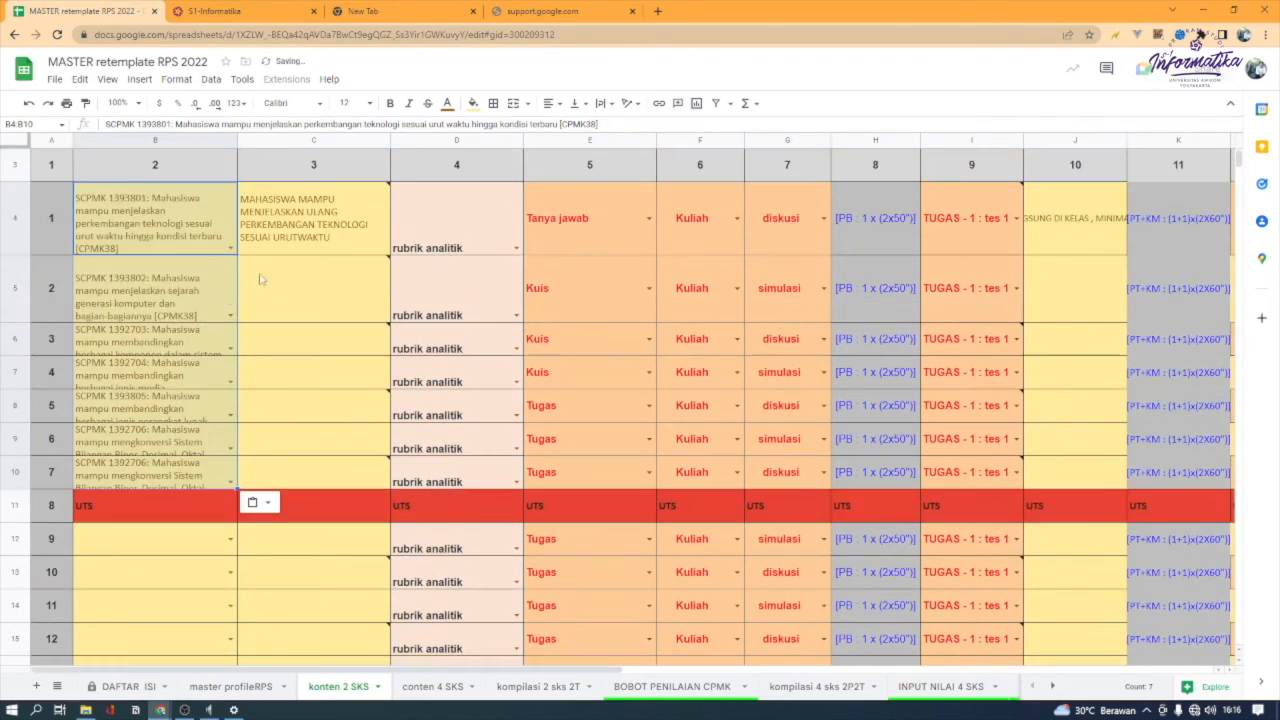
Paste the Sub-CPMK entries SCPMK 1394207 through SCPMK 1392913 into the Kemampuan akhir cells for weeks 9 to 15
left_click(285, 235)
scroll(150, 368, "down", 3)
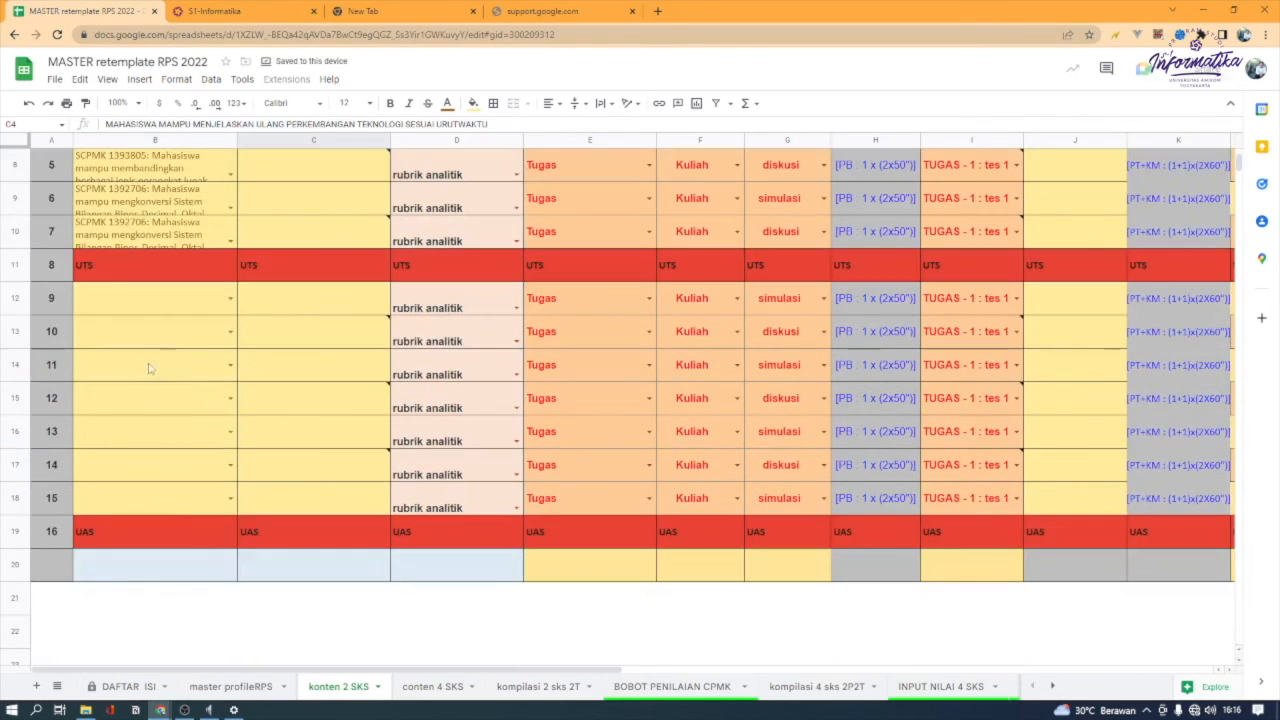
left_click(160, 306)
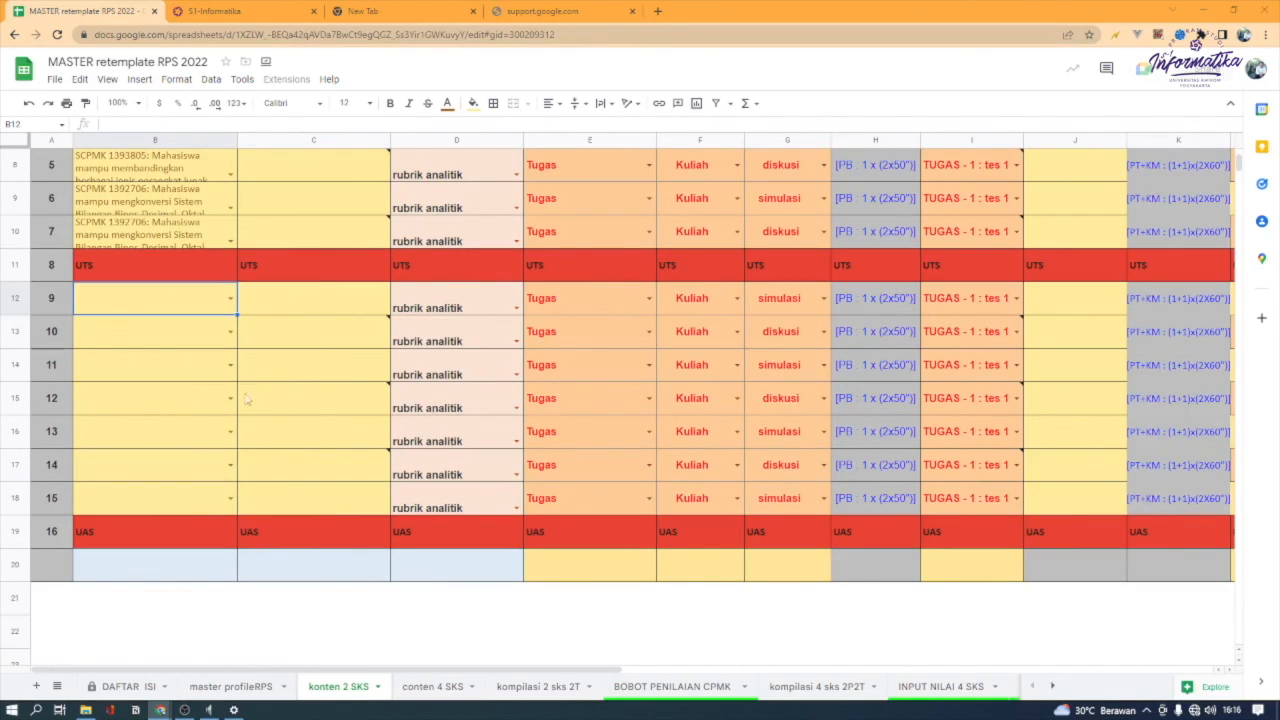
key("ctrl+v")
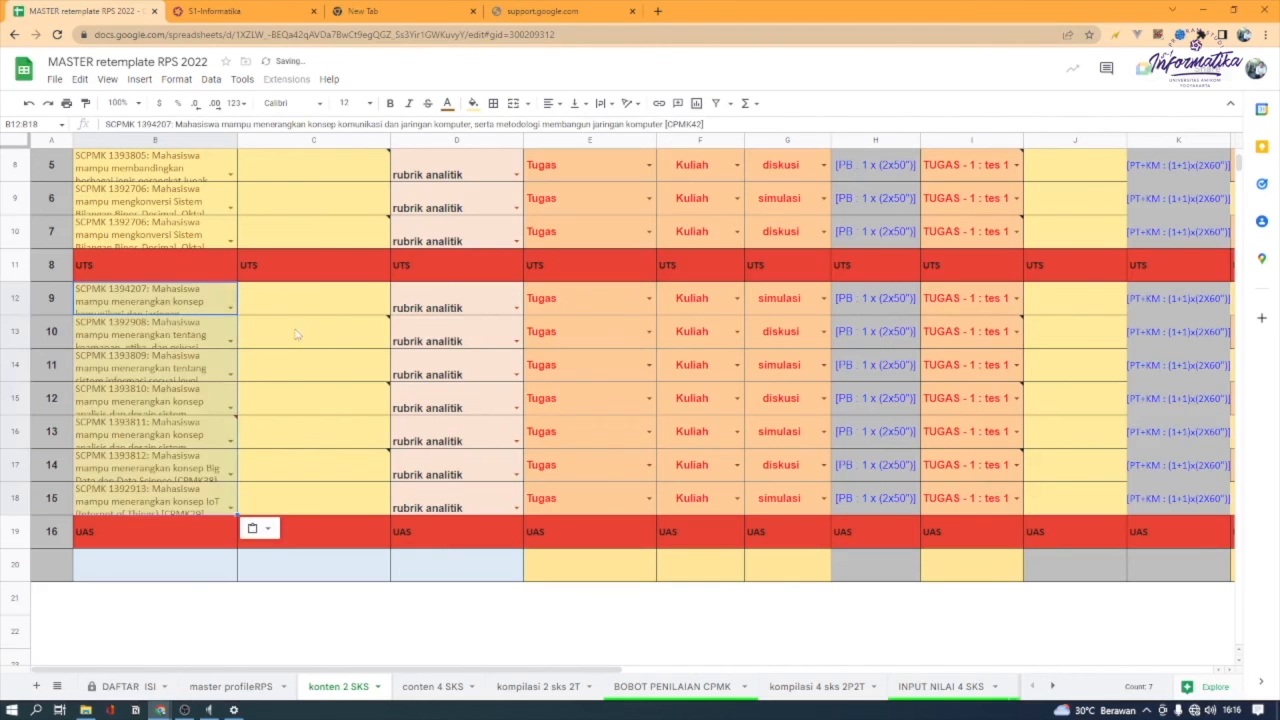
Review the Indikator column from the week 1 entry down to week 7
scroll(298, 334, "up", 5)
left_click(338, 300)
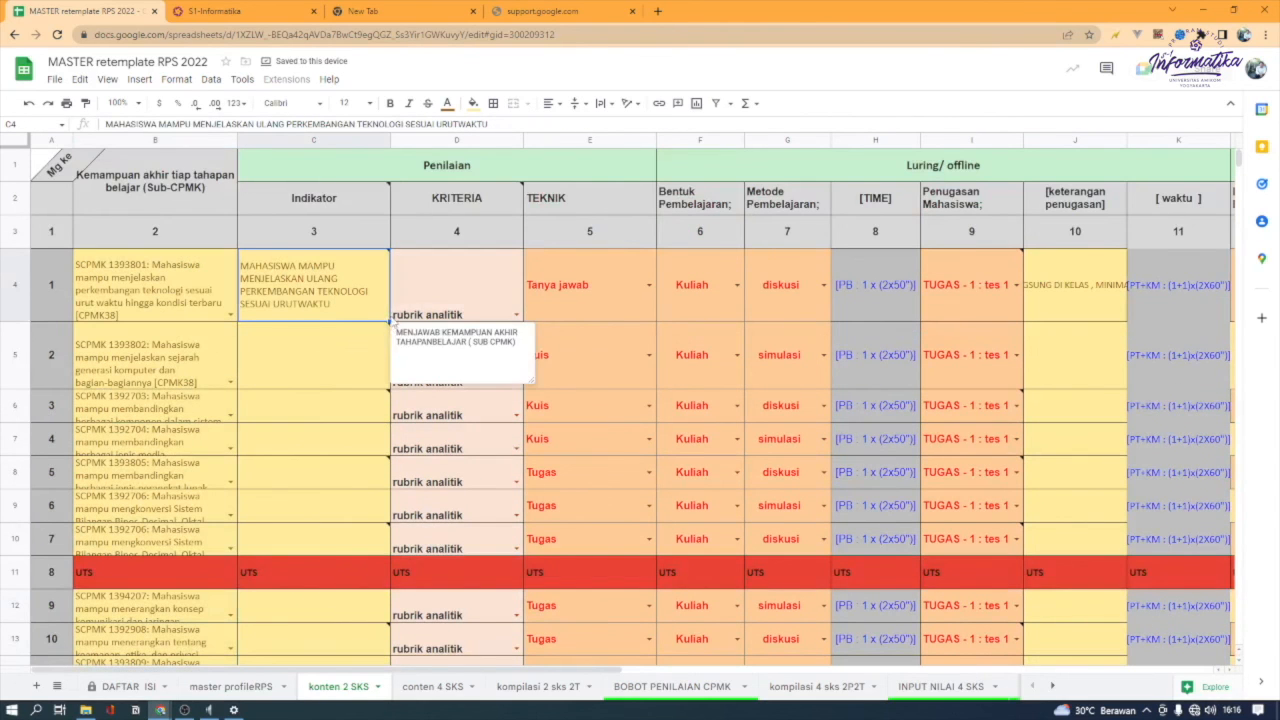
left_click(330, 530, "shift")
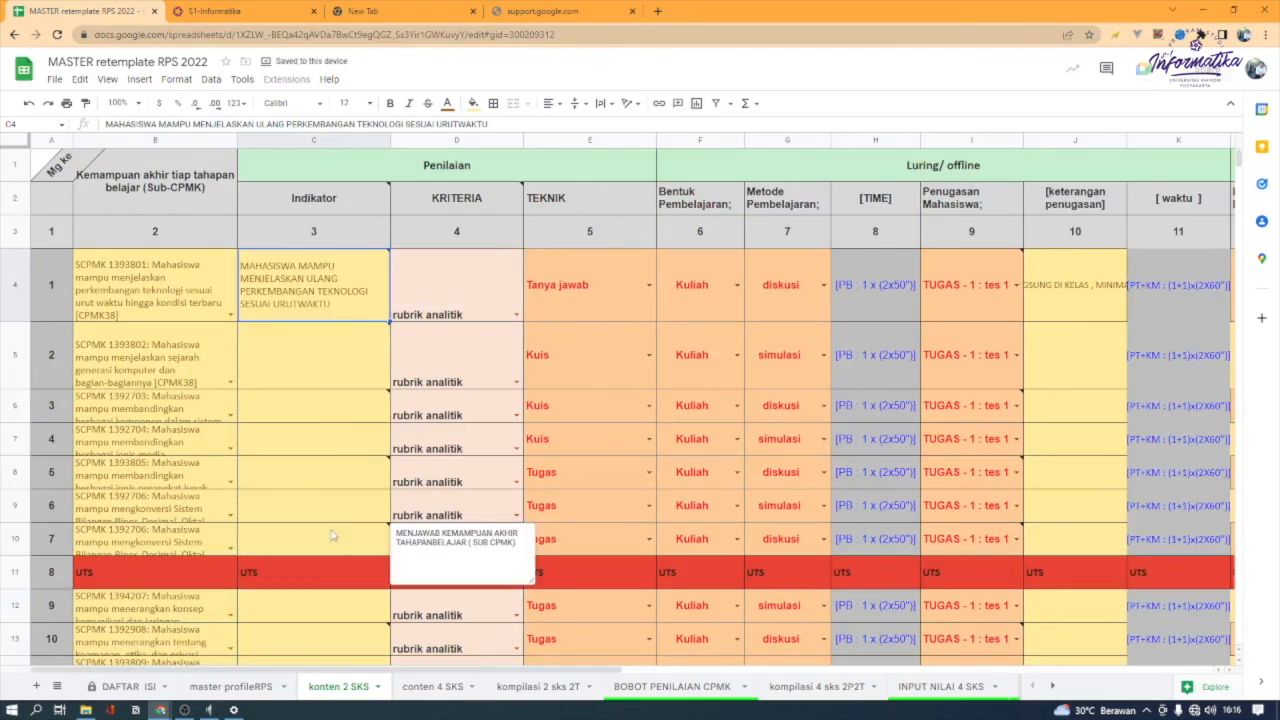
Fill the week 1 Indikator text down through the week 7 row
key("ctrl+d")
key("alt+Tab")
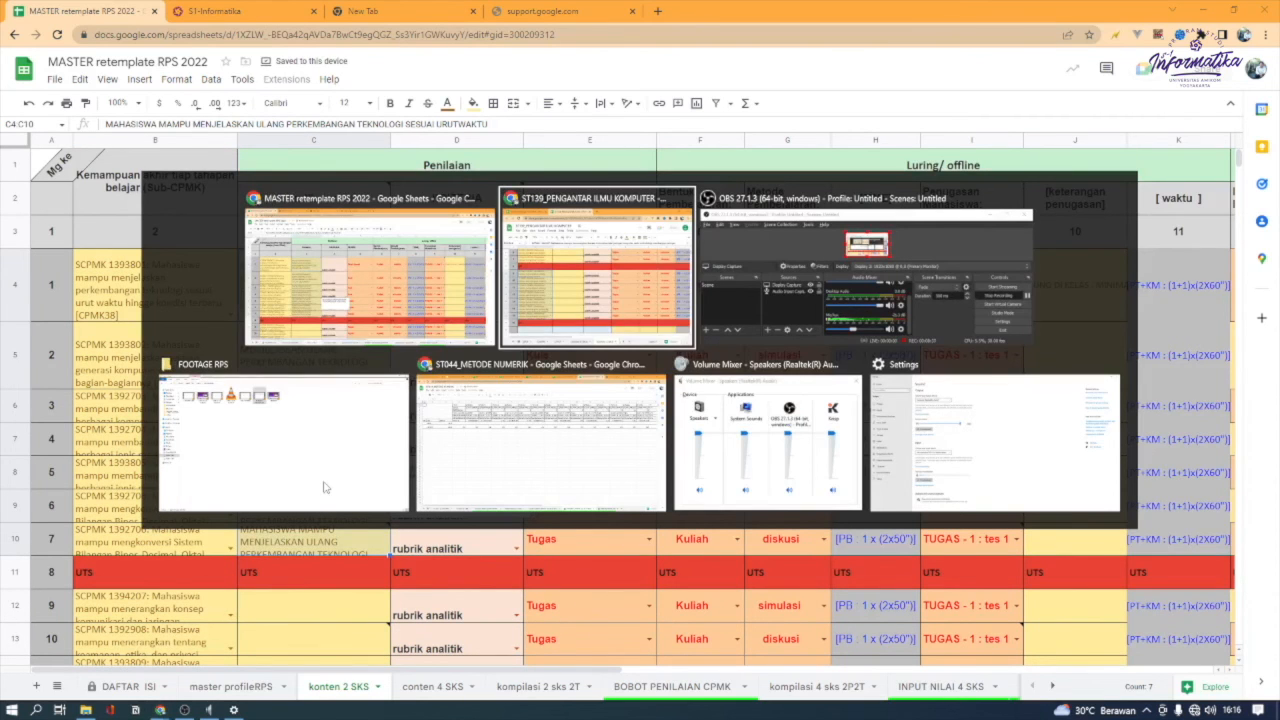
key("Escape")
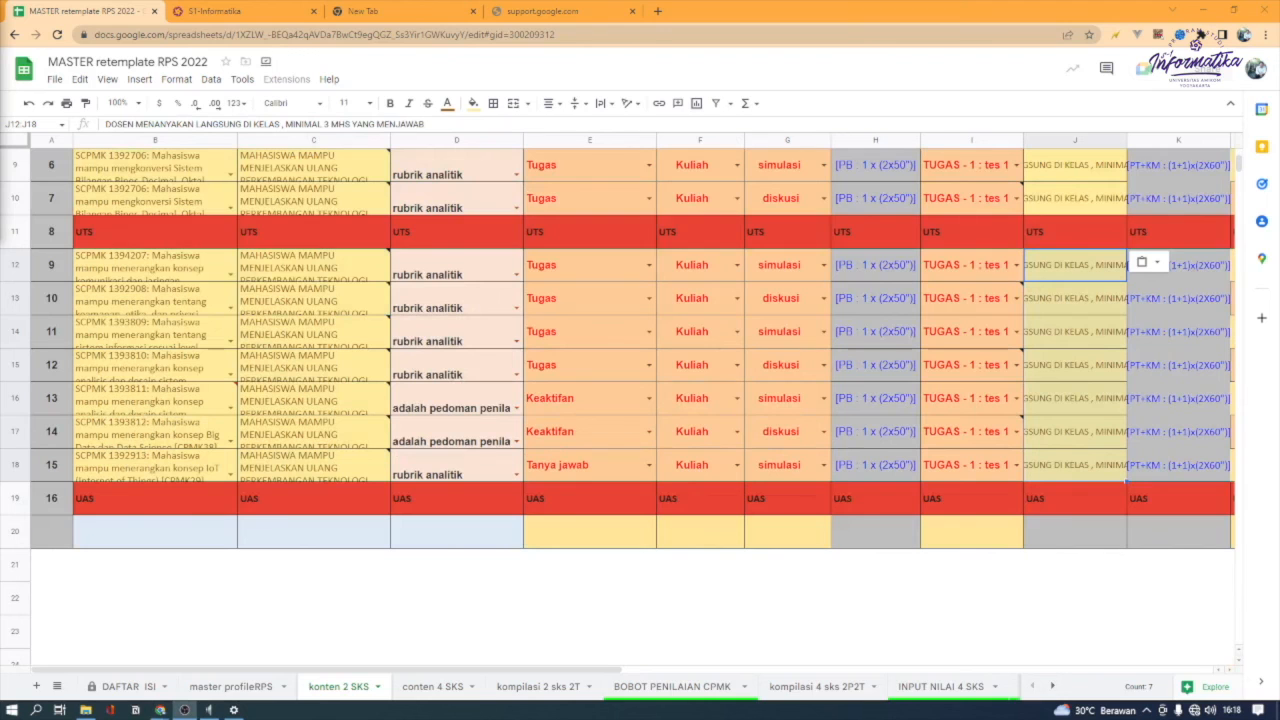
Review the filled-in columns of the konten 2 SKS sheet from week 1 through week 16, including the Indikator note
scroll(532, 343, "up", 4)
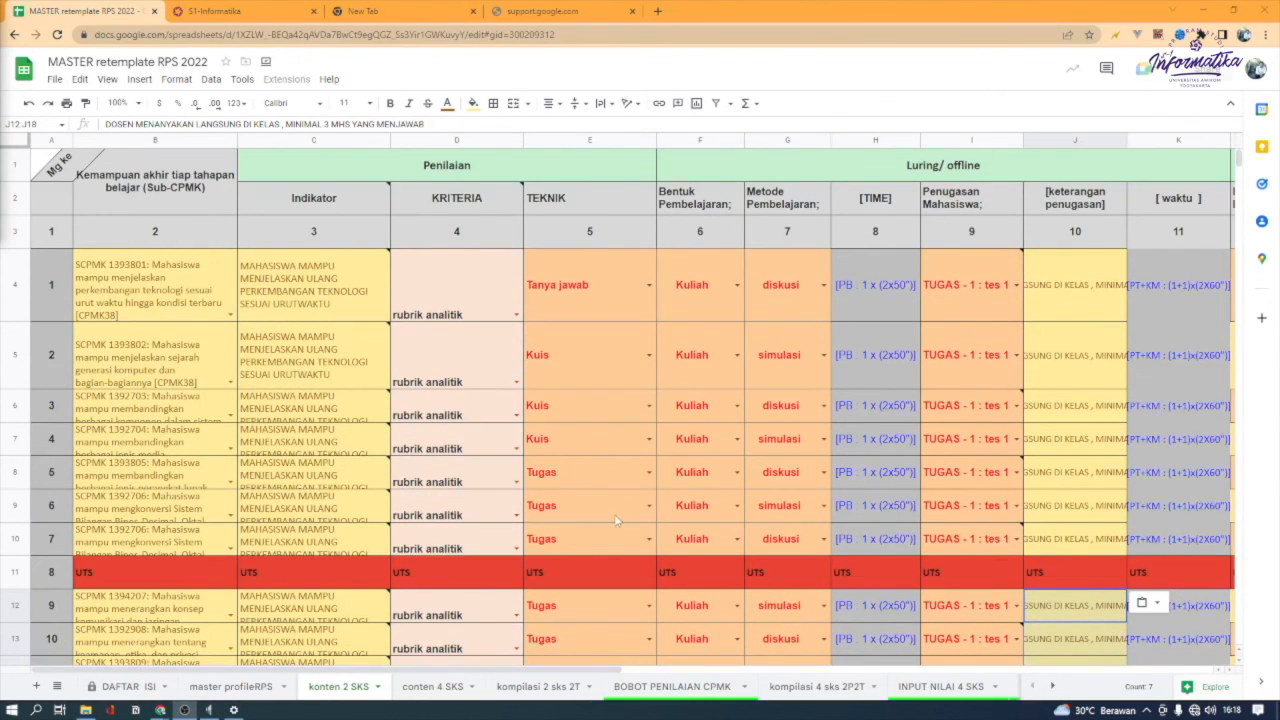
scroll(619, 521, "down", 3)
mouse_move(585, 672)
left_mouse_down()
mouse_move(1111, 668)
mouse_move(575, 668)
left_mouse_up()
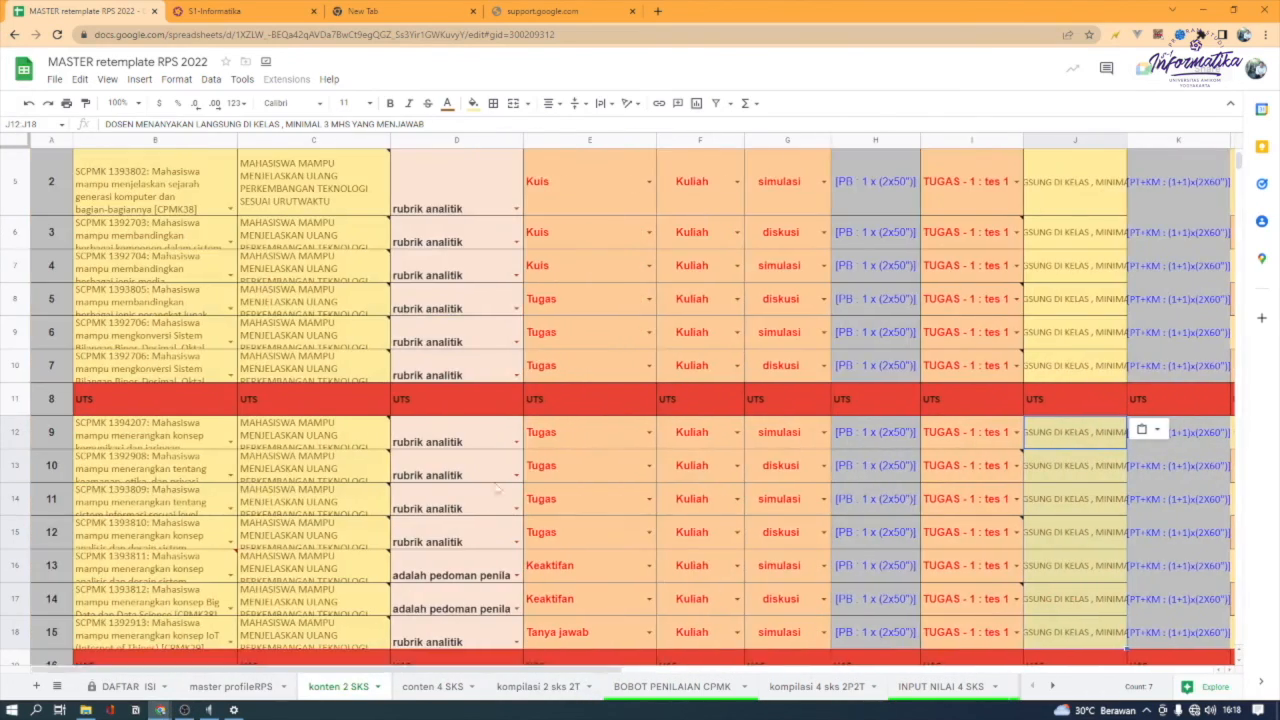
scroll(490, 470, "up", 3)
scroll(466, 463, "down", 3)
scroll(466, 463, "down", 1)
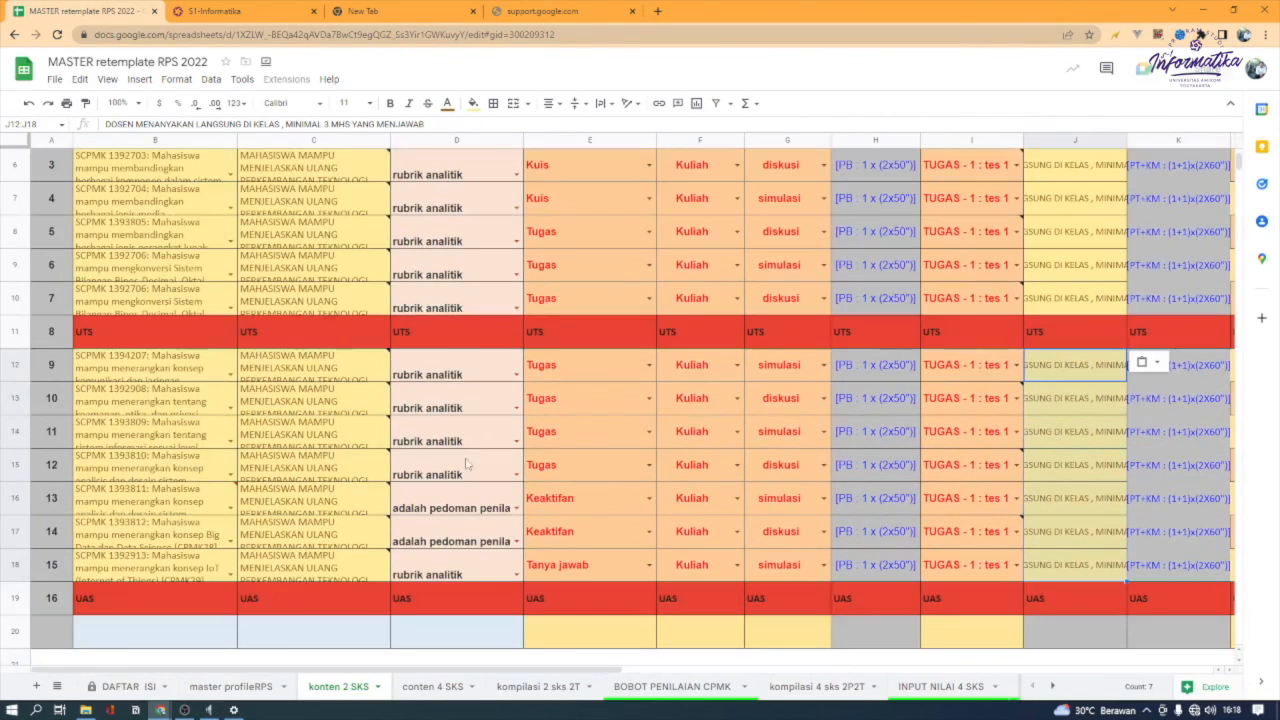
left_click_drag(586, 669, 511, 675)
mouse_move(381, 531)
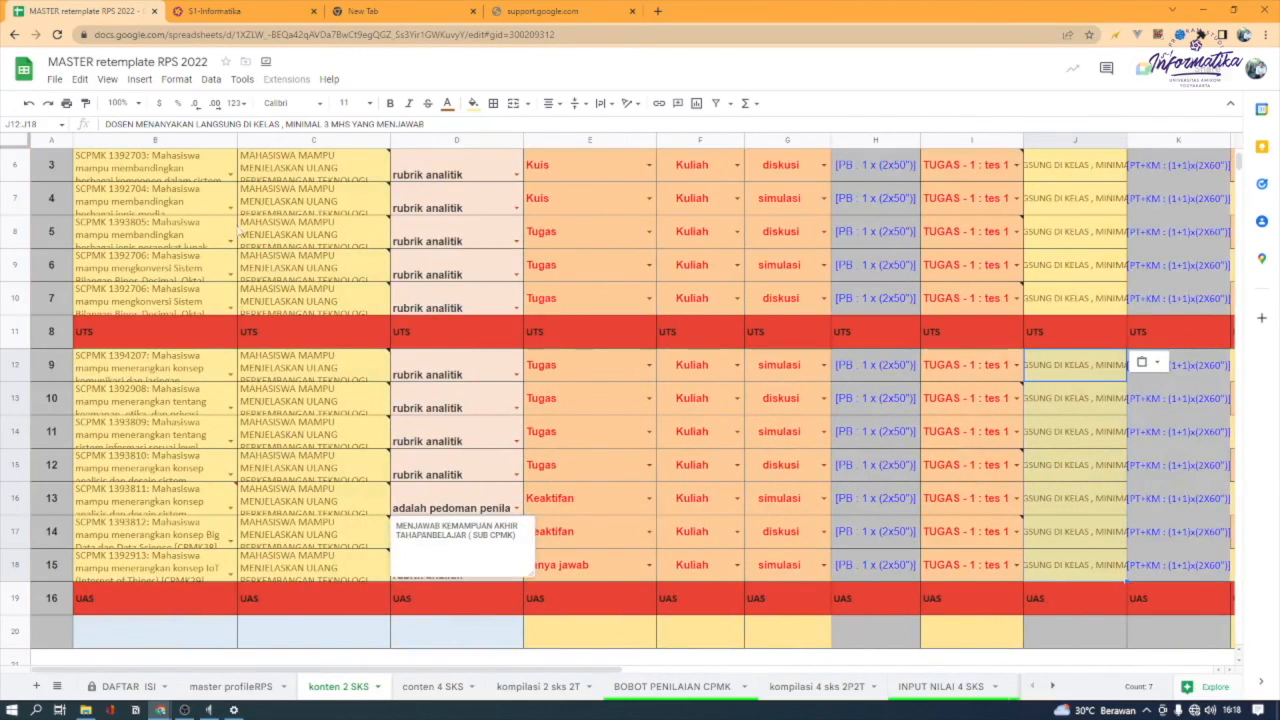